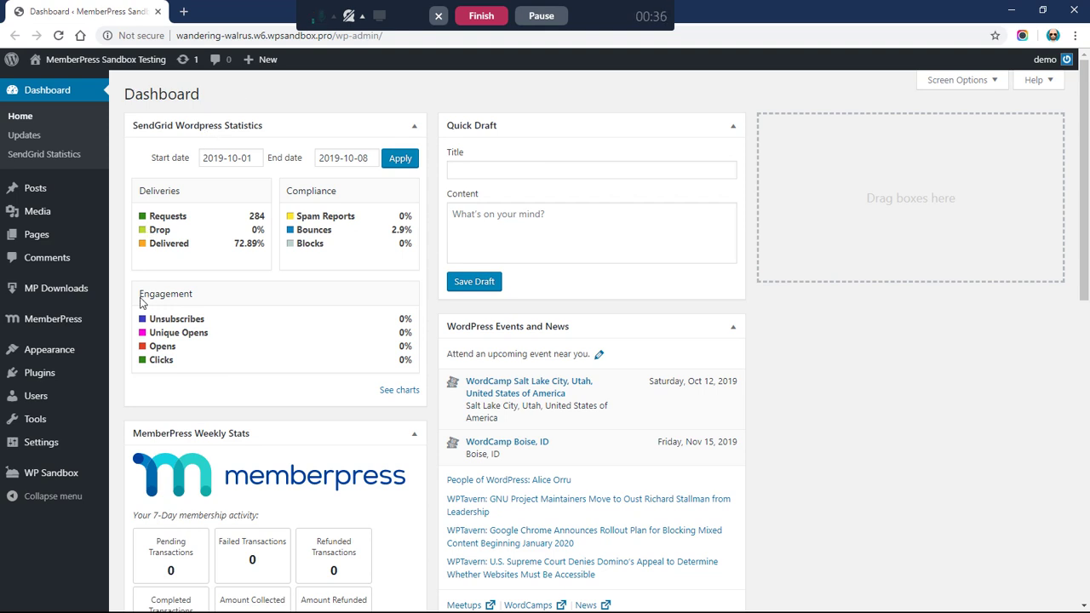
Search the plugin directory for 'user role editor', then install and activate User Role Editor.
{"action": "mouse_move", "coordinate": [60, 372]}
{"action": "left_click", "coordinate": [141, 395]}
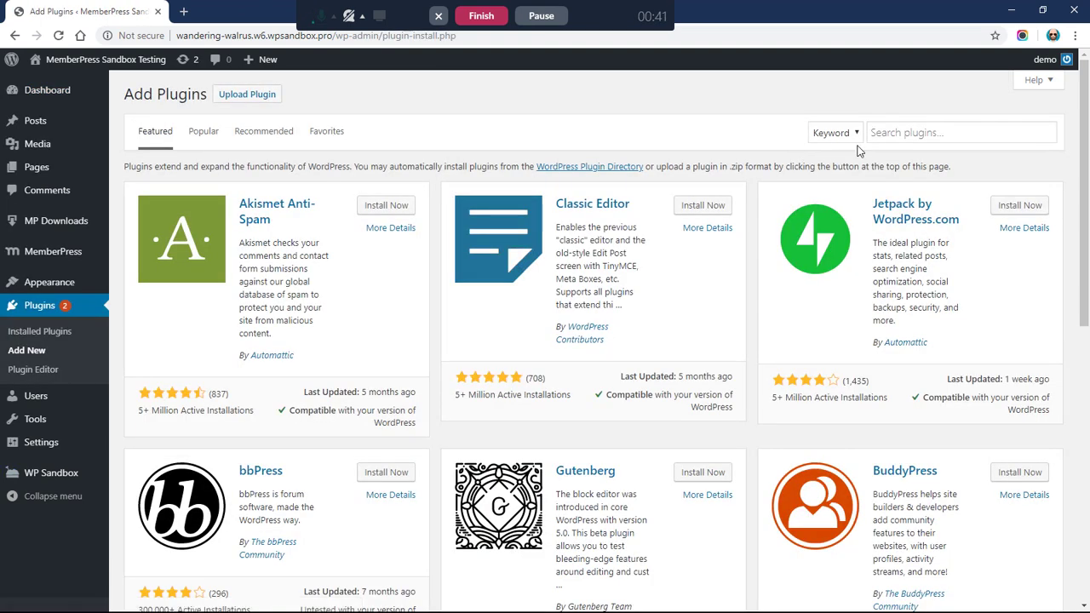
{"action": "left_click", "coordinate": [903, 133]}
{"action": "type", "text": "user rc"}
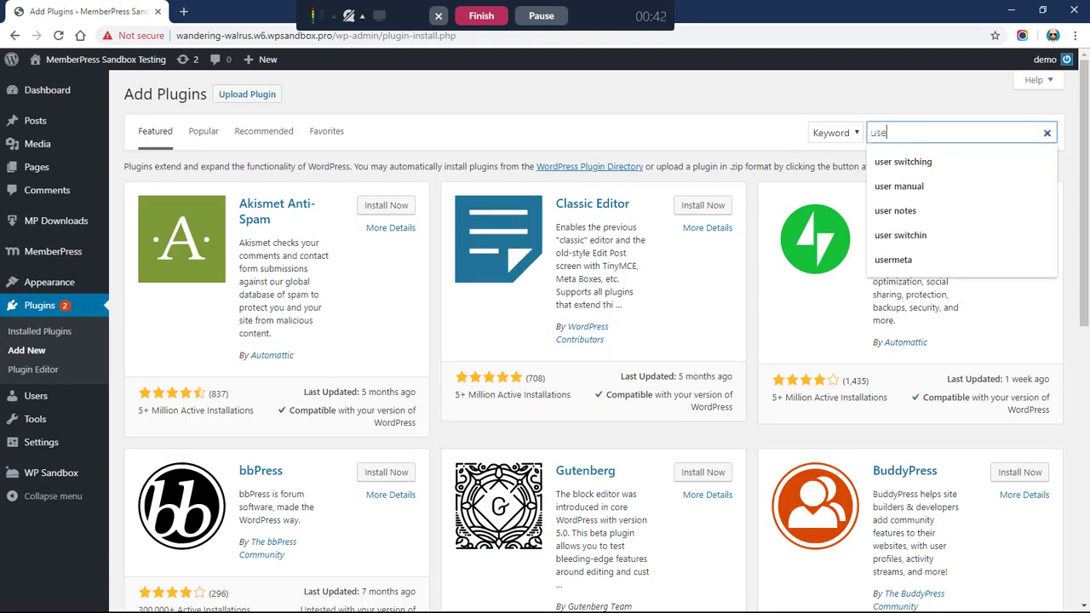
{"action": "type", "text": "le editor"}
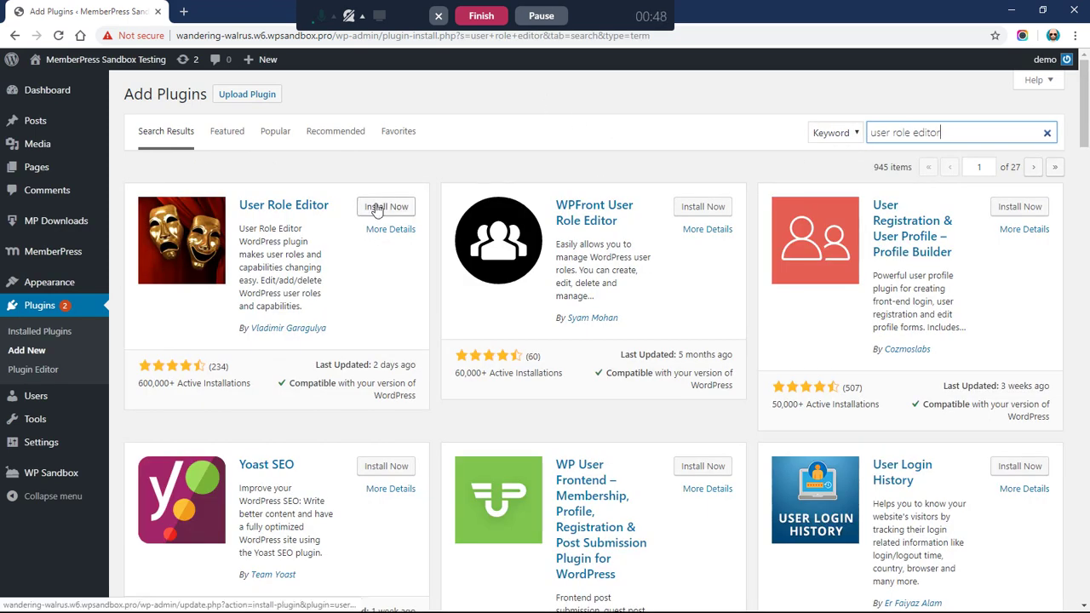
{"action": "left_click", "coordinate": [377, 210]}
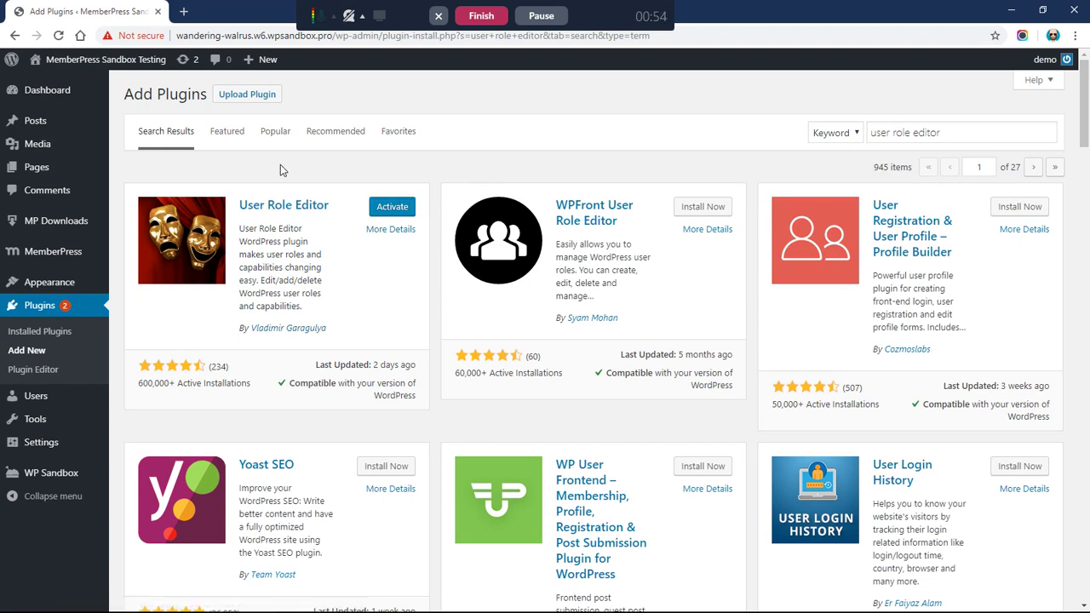
{"action": "left_click", "coordinate": [389, 207]}
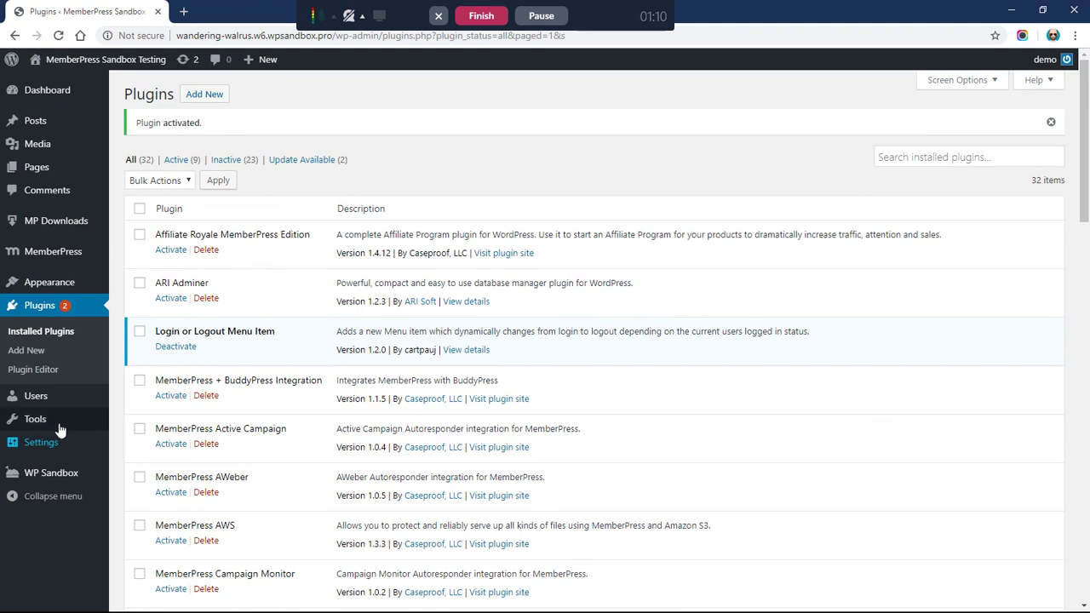
Tick 'Show Administrator role at User Role Editor', save the options, and open the role editor.
{"action": "mouse_move", "coordinate": [54, 448]}
{"action": "left_click", "coordinate": [168, 554]}
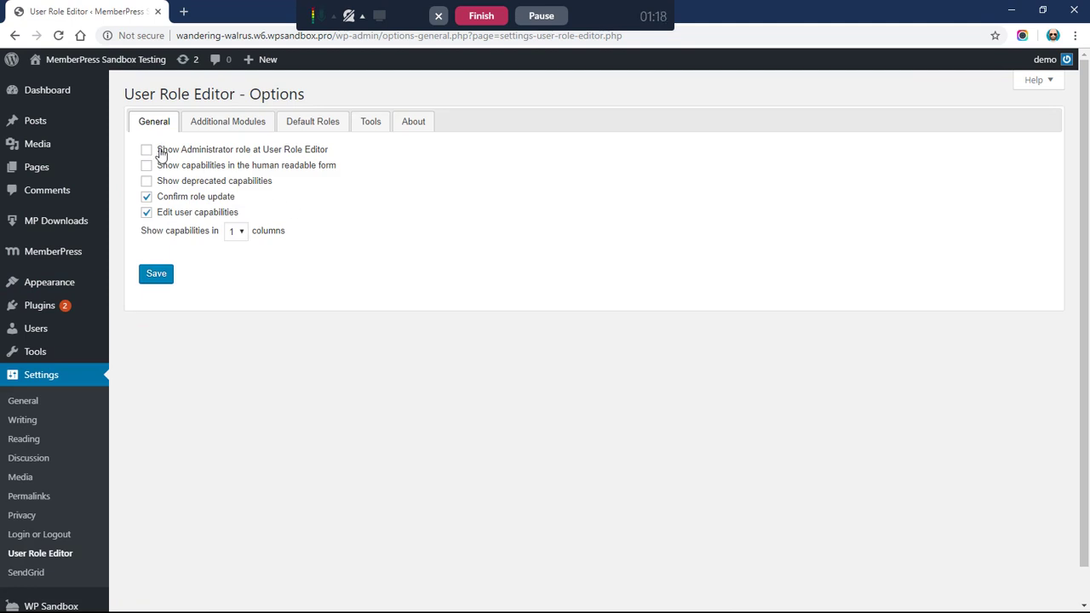
{"action": "left_click", "coordinate": [146, 154]}
{"action": "left_click", "coordinate": [150, 281]}
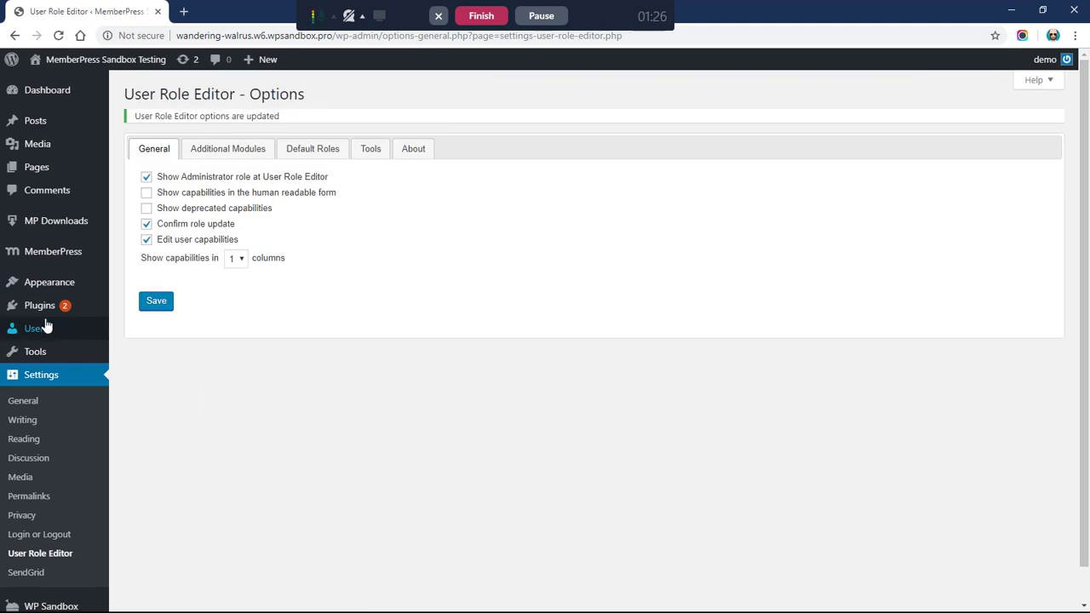
{"action": "mouse_move", "coordinate": [80, 329]}
{"action": "left_click", "coordinate": [140, 397]}
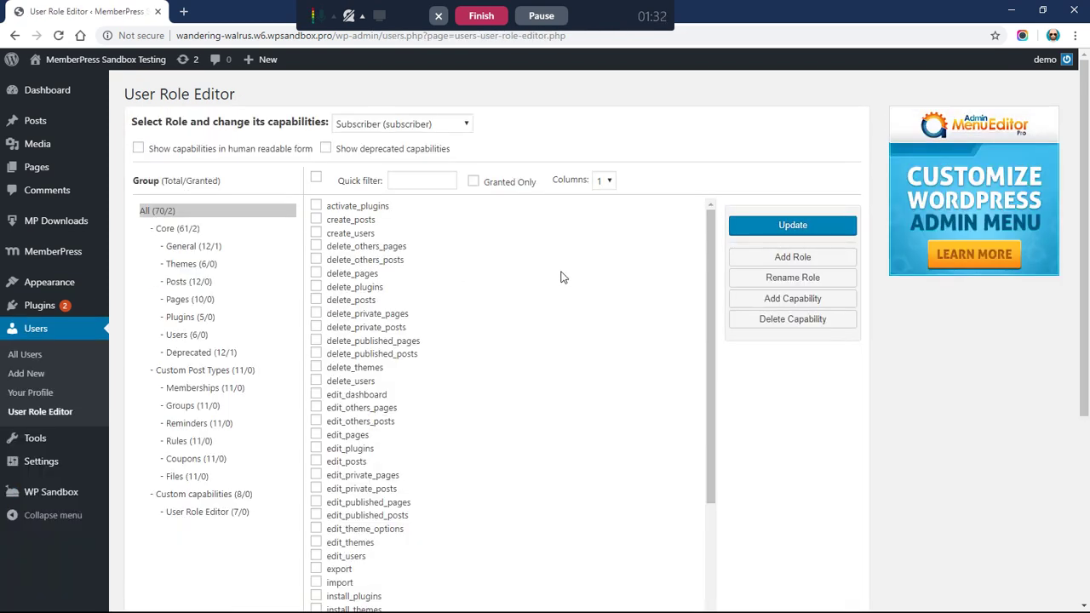
Add role ID limitedadmin, display name 'Limited Admin', as a copy of Administrator.
{"action": "left_click", "coordinate": [797, 258]}
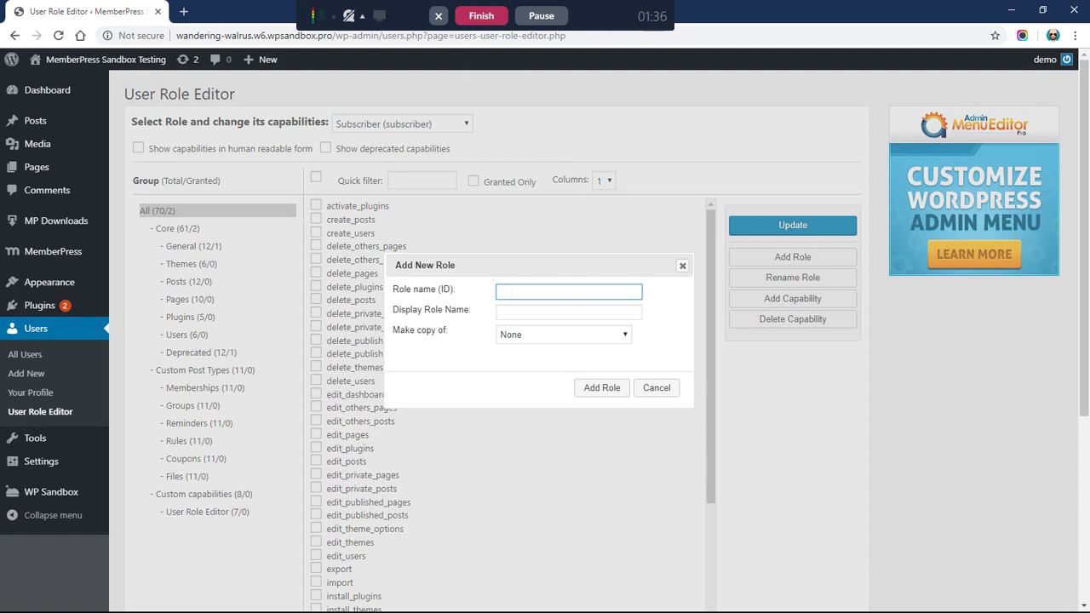
{"action": "type", "text": "limitedadmin"}
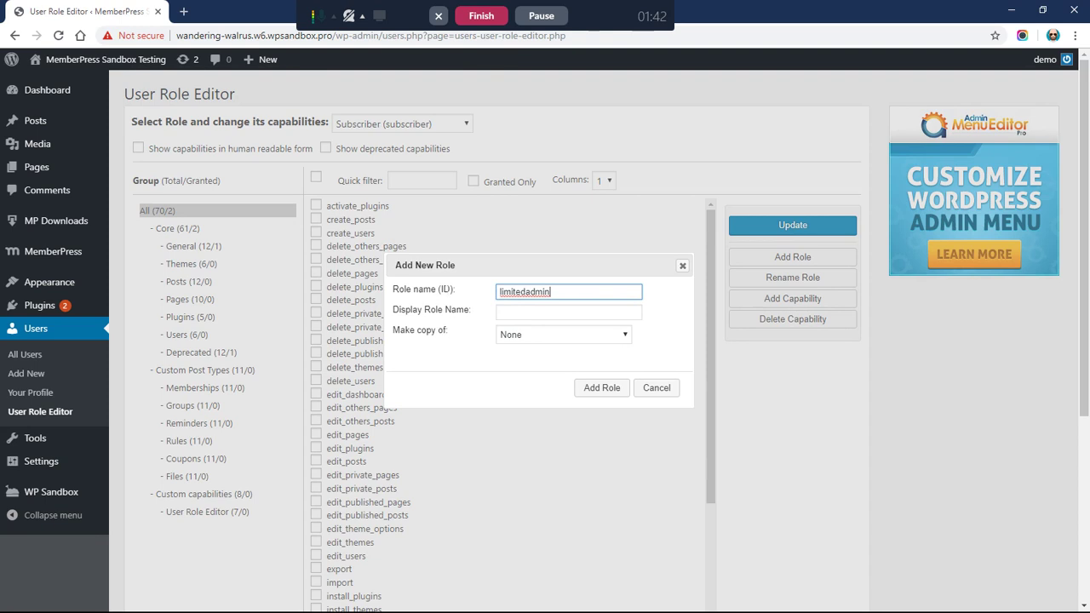
{"action": "left_click", "coordinate": [507, 304]}
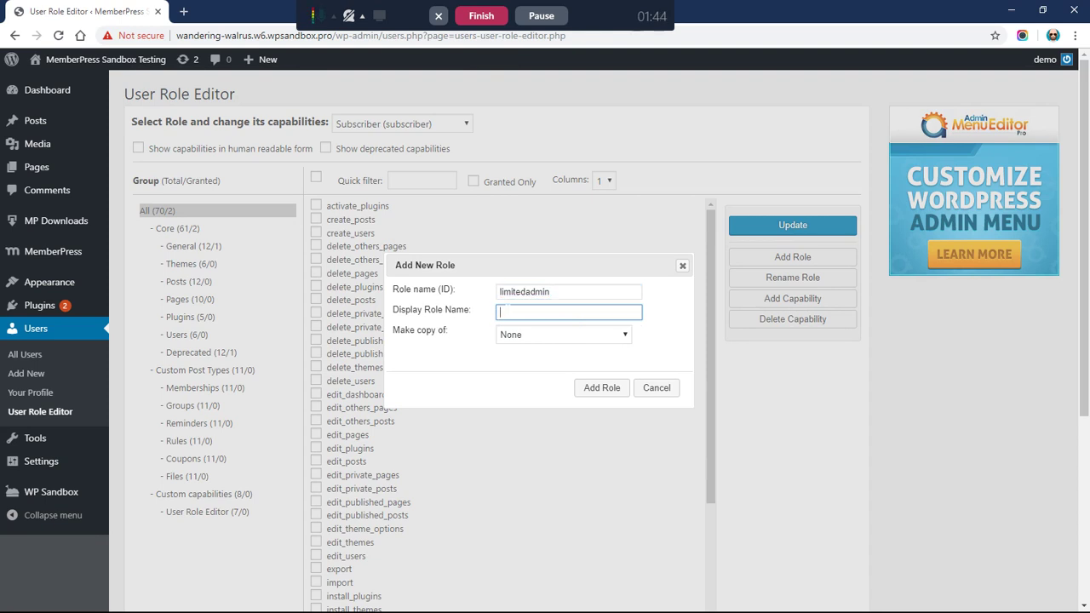
{"action": "type", "text": "Limited Admin"}
{"action": "left_click", "coordinate": [558, 339]}
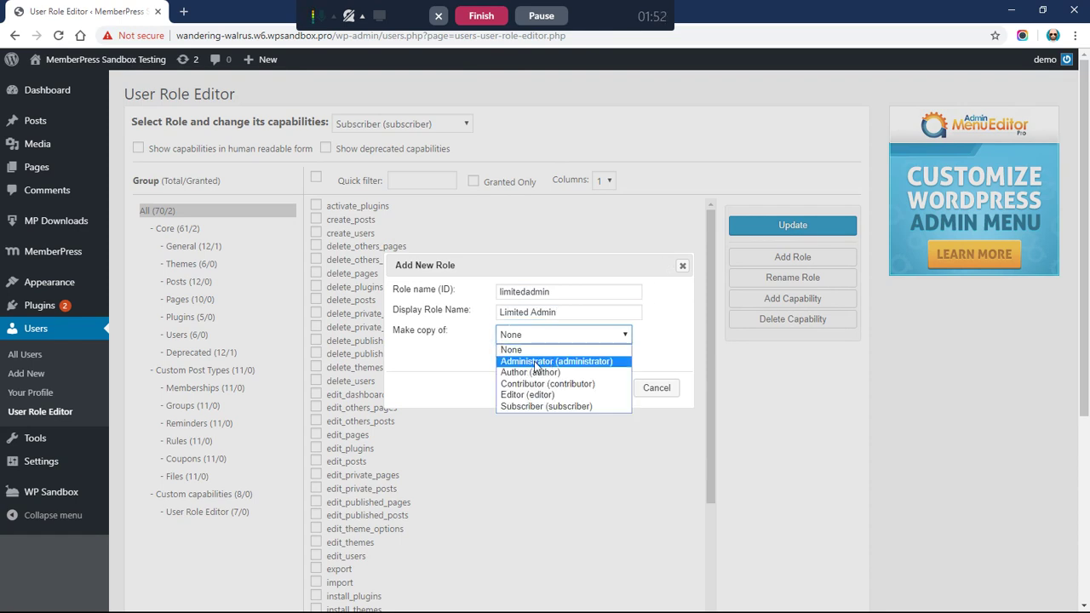
{"action": "left_click", "coordinate": [534, 364]}
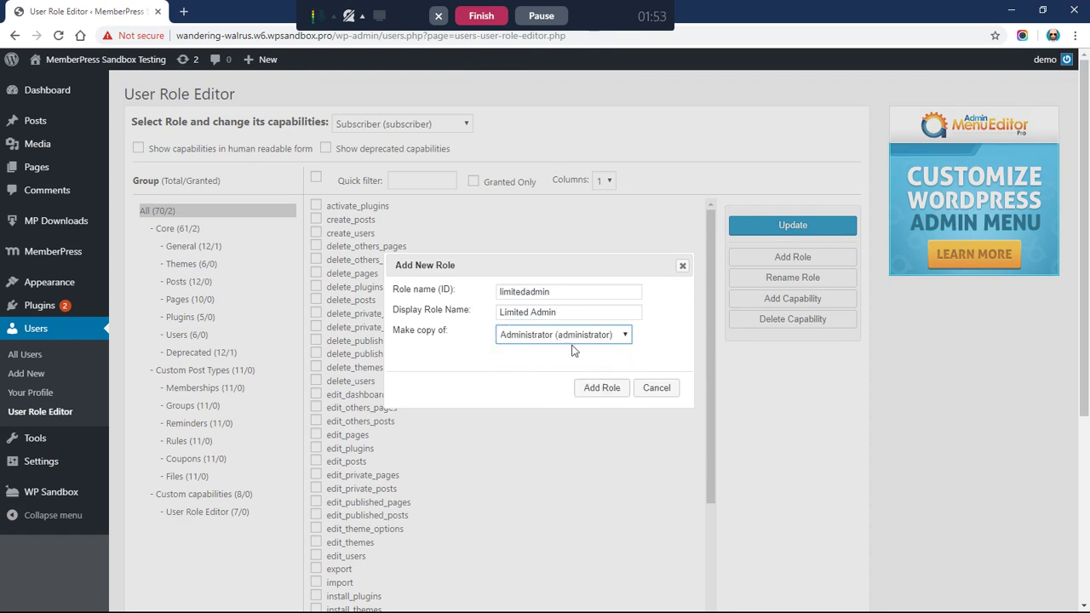
{"action": "left_click", "coordinate": [602, 389]}
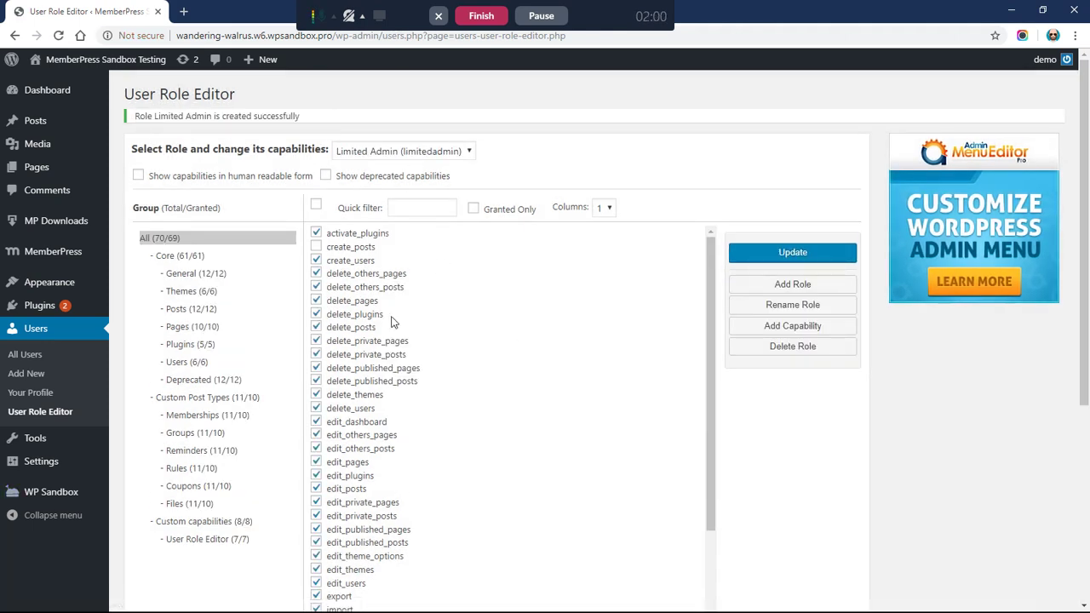
Scroll through the Limited Admin capabilities and untick manage_options.
{"action": "scroll", "coordinate": [445, 340], "scroll_direction": "down", "scroll_amount": 3}
{"action": "scroll", "coordinate": [443, 334], "scroll_direction": "down", "scroll_amount": 2}
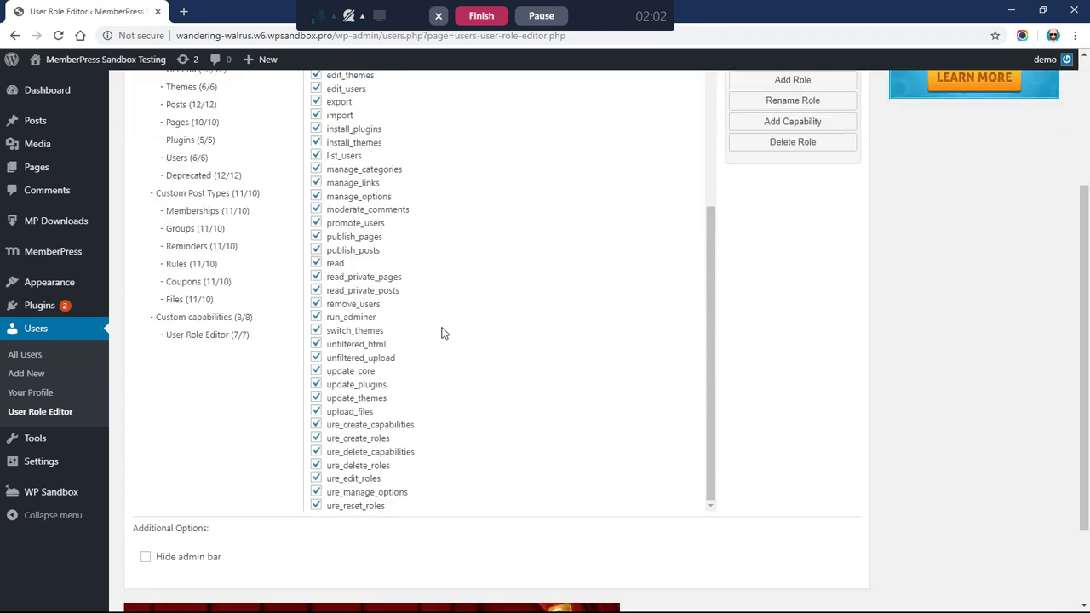
{"action": "scroll", "coordinate": [443, 333], "scroll_direction": "up", "scroll_amount": 6}
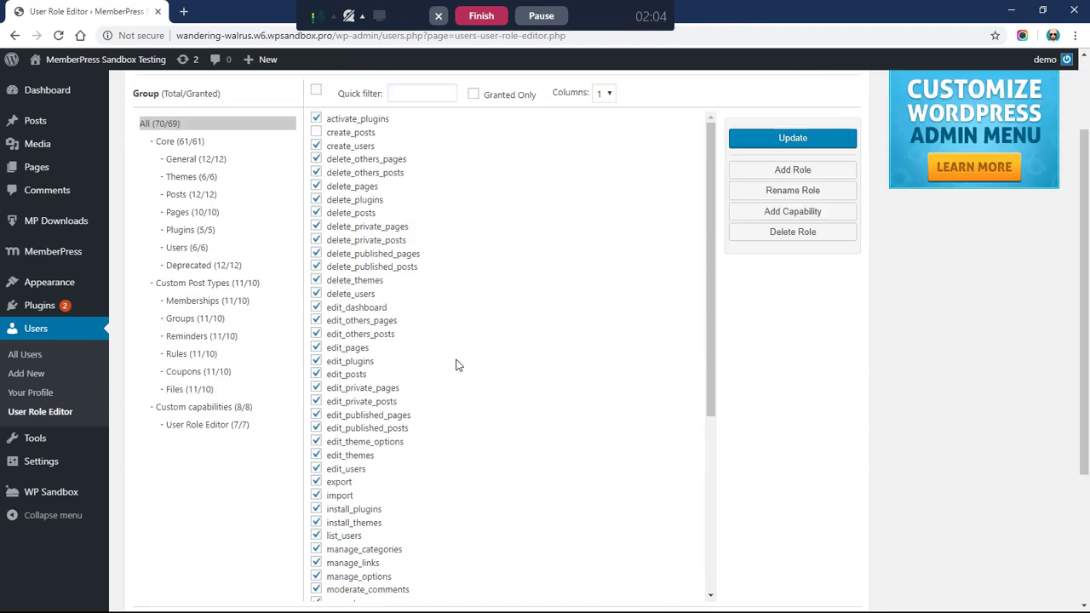
{"action": "scroll", "coordinate": [460, 366], "scroll_direction": "down", "scroll_amount": 3}
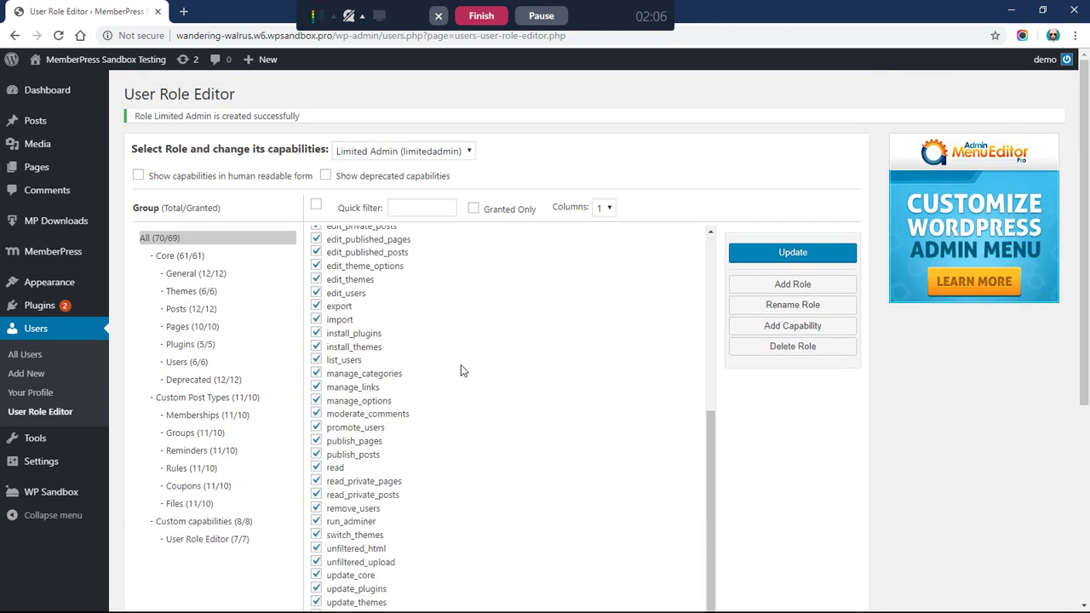
{"action": "scroll", "coordinate": [461, 366], "scroll_direction": "down", "scroll_amount": 1}
{"action": "scroll", "coordinate": [460, 369], "scroll_direction": "down", "scroll_amount": 2}
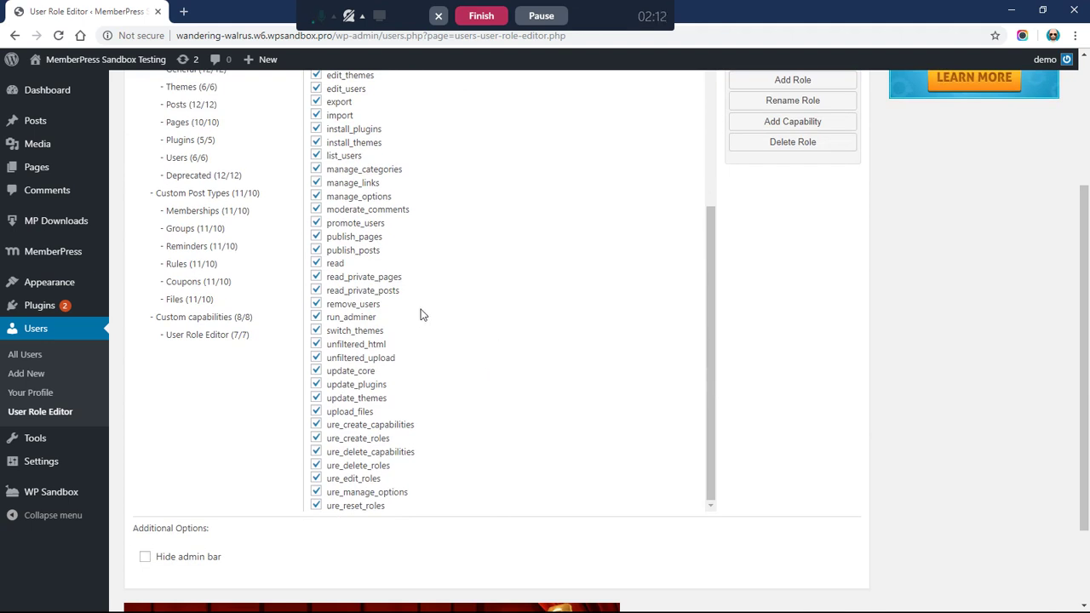
{"action": "scroll", "coordinate": [432, 338], "scroll_direction": "up", "scroll_amount": 3}
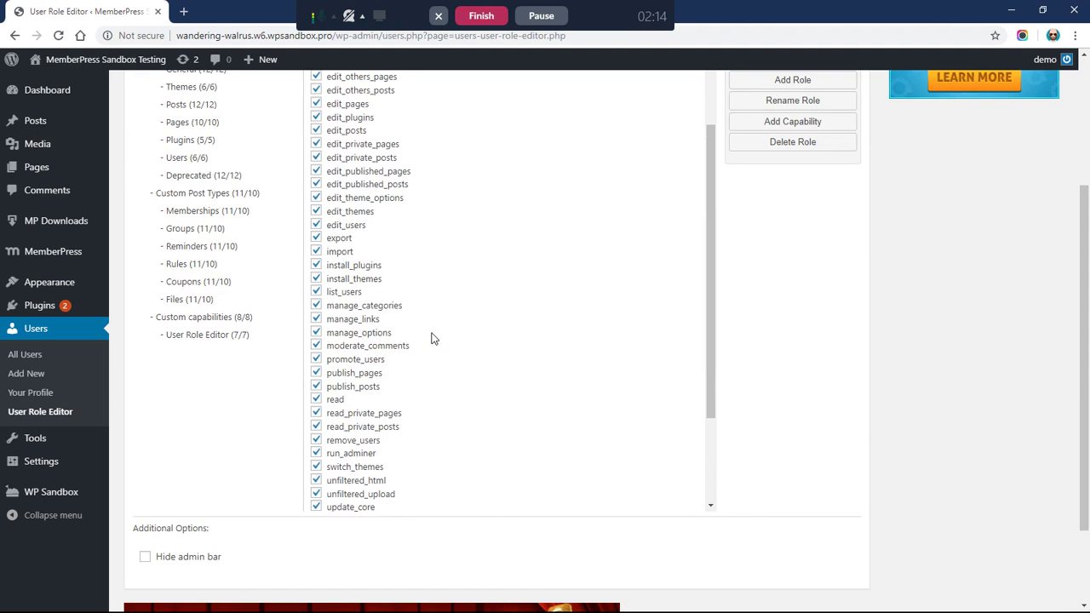
{"action": "left_click", "coordinate": [315, 333]}
Update the Limited Admin role, confirm with Yes, and check the reloaded capabilities list.
{"action": "scroll", "coordinate": [770, 332], "scroll_direction": "up", "scroll_amount": 3}
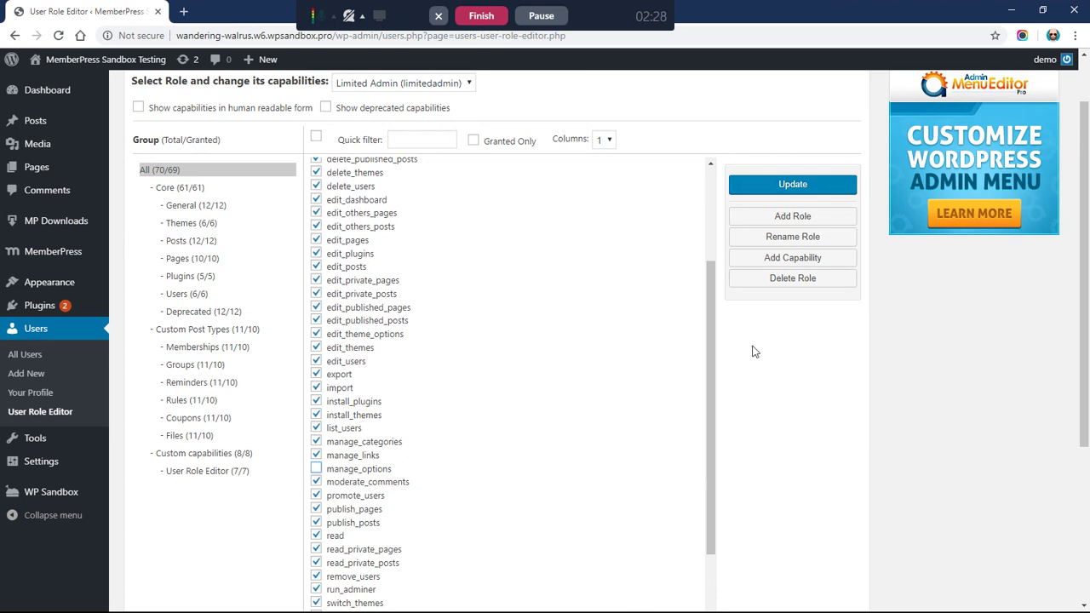
{"action": "left_click", "coordinate": [781, 188]}
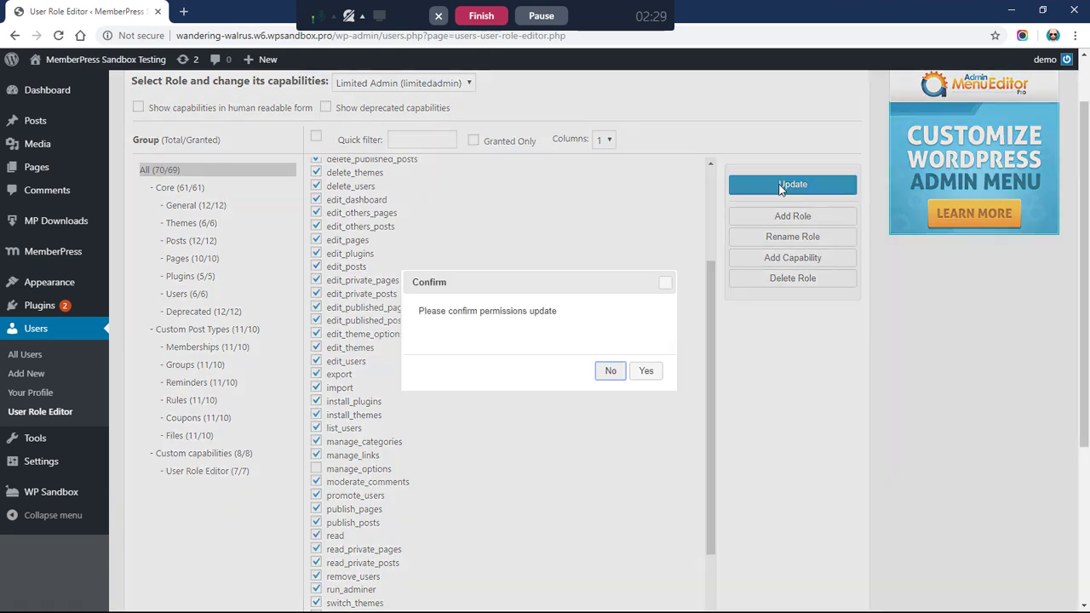
{"action": "left_click", "coordinate": [647, 372]}
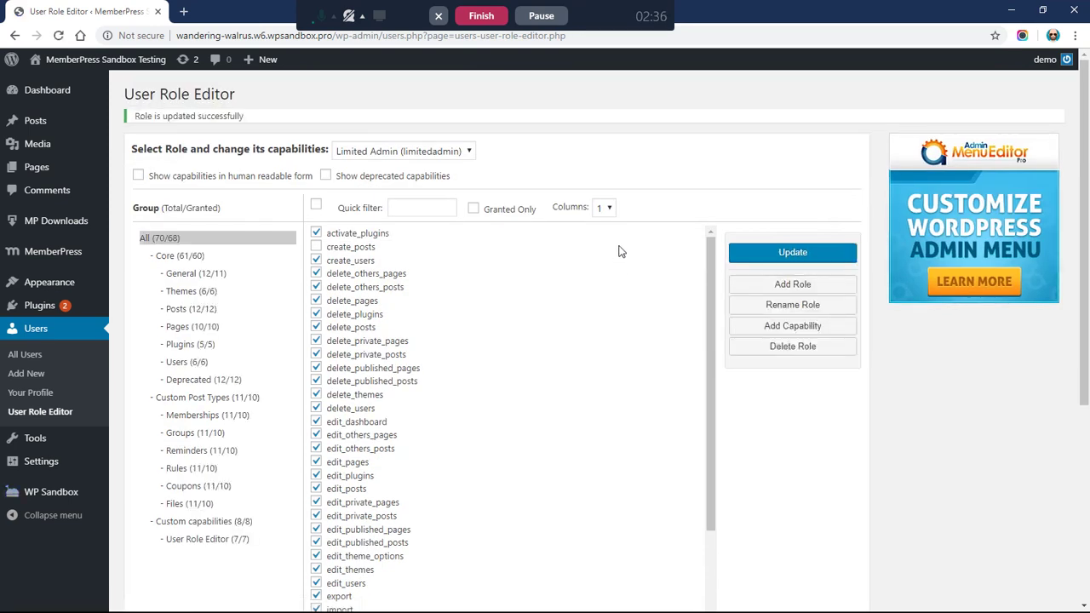
{"action": "scroll", "coordinate": [628, 275], "scroll_direction": "down", "scroll_amount": 5}
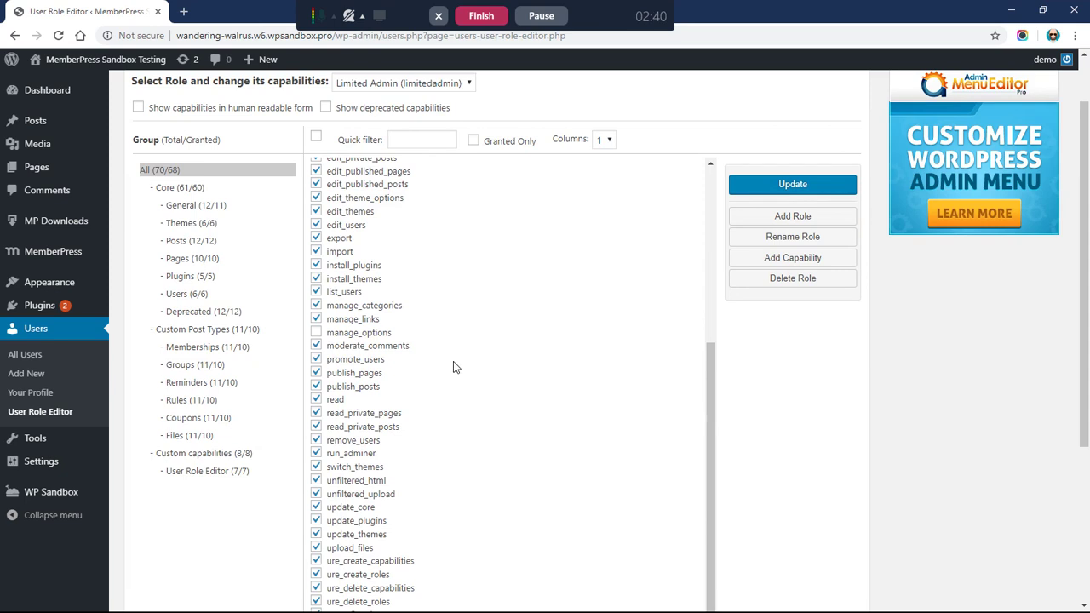
{"action": "scroll", "coordinate": [453, 366], "scroll_direction": "up", "scroll_amount": 5}
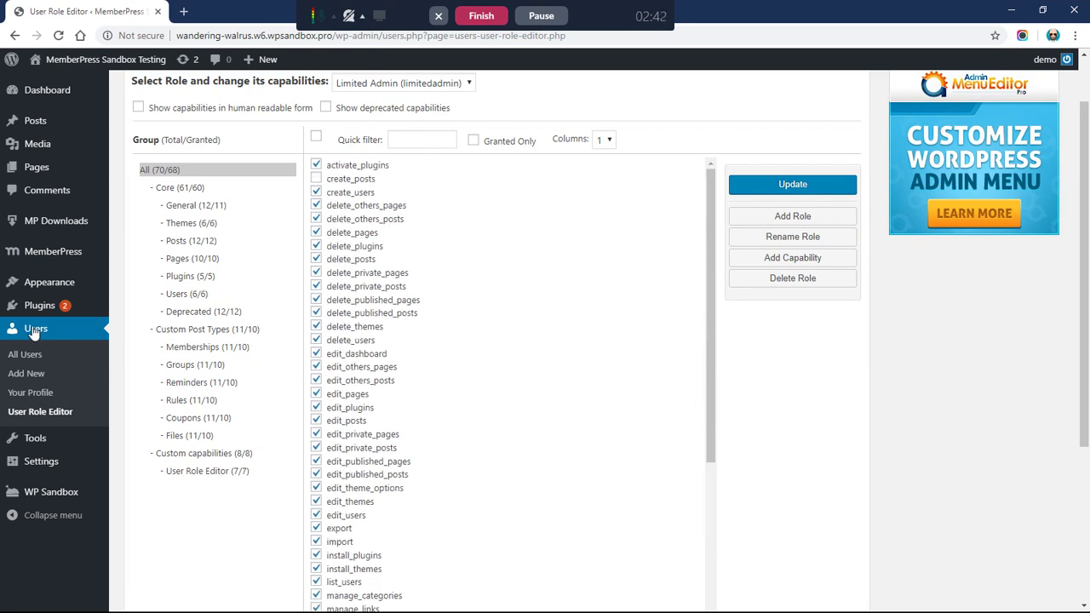
On Add New User, enter a username, the e-mail address, first name Limited and last name Admin.
{"action": "left_click", "coordinate": [26, 373]}
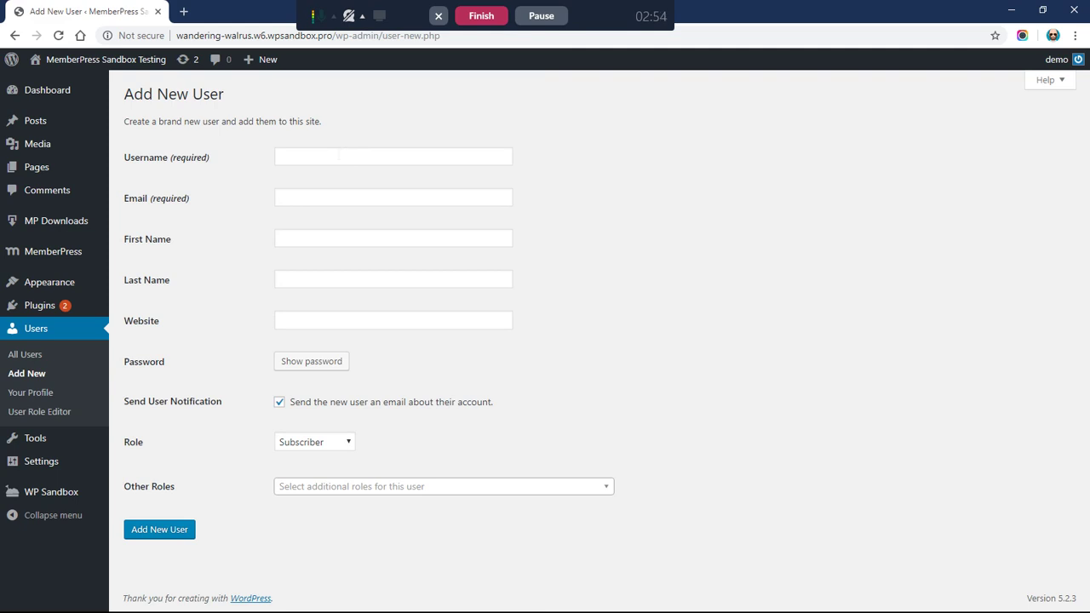
{"action": "left_click", "coordinate": [339, 156]}
{"action": "type", "text": "limited"}
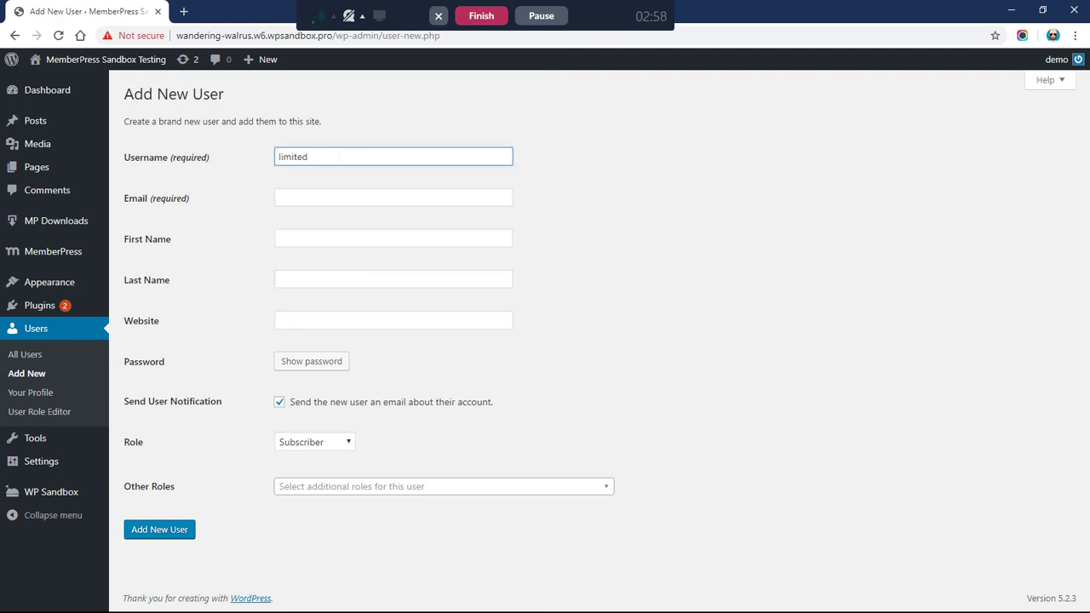
{"action": "key", "text": "Tab"}
{"action": "type", "text": "limited@email.com"}
{"action": "key", "text": "Tab"}
{"action": "type", "text": "Limited"}
{"action": "key", "text": "Tab"}
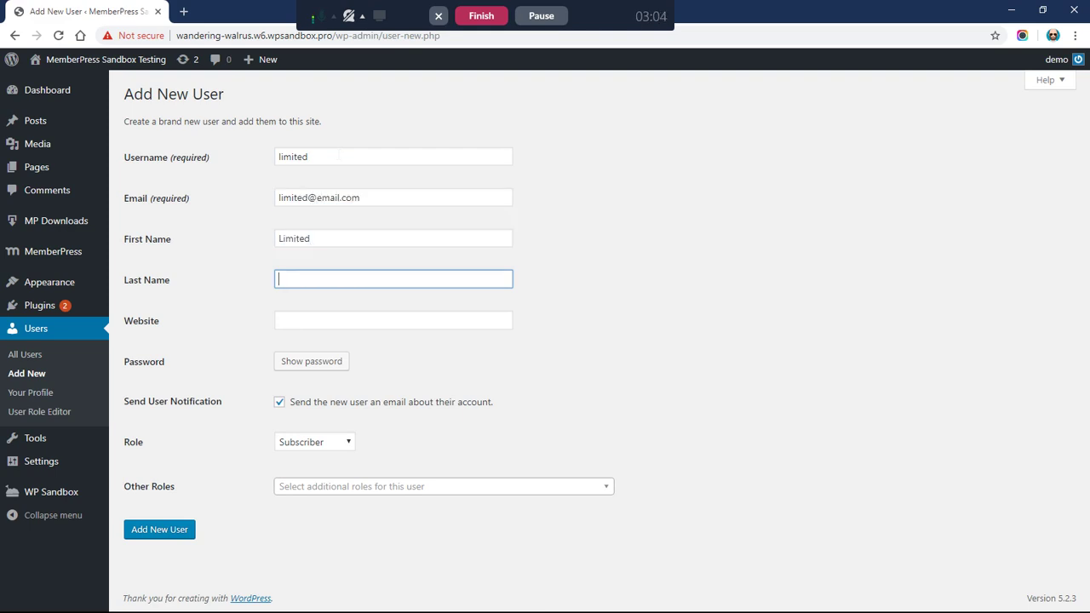
{"action": "type", "text": "Admin"}
{"action": "key", "text": "Tab"}
{"action": "key", "text": "Tab"}
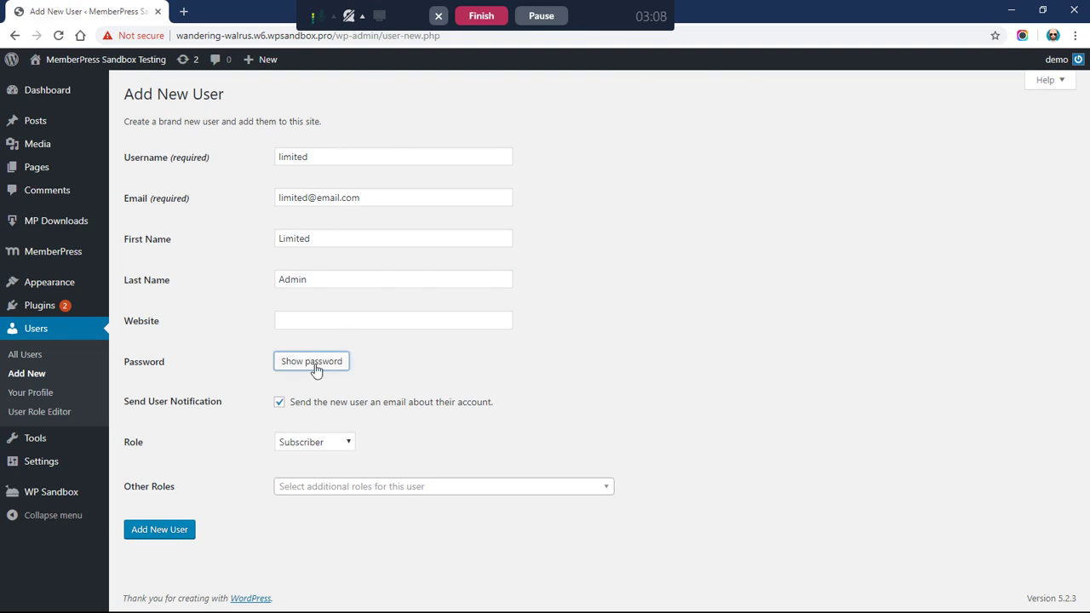
Set a confirmed weak password, disable the notification email, choose Limited Admin, and create the user.
{"action": "left_click", "coordinate": [312, 362]}
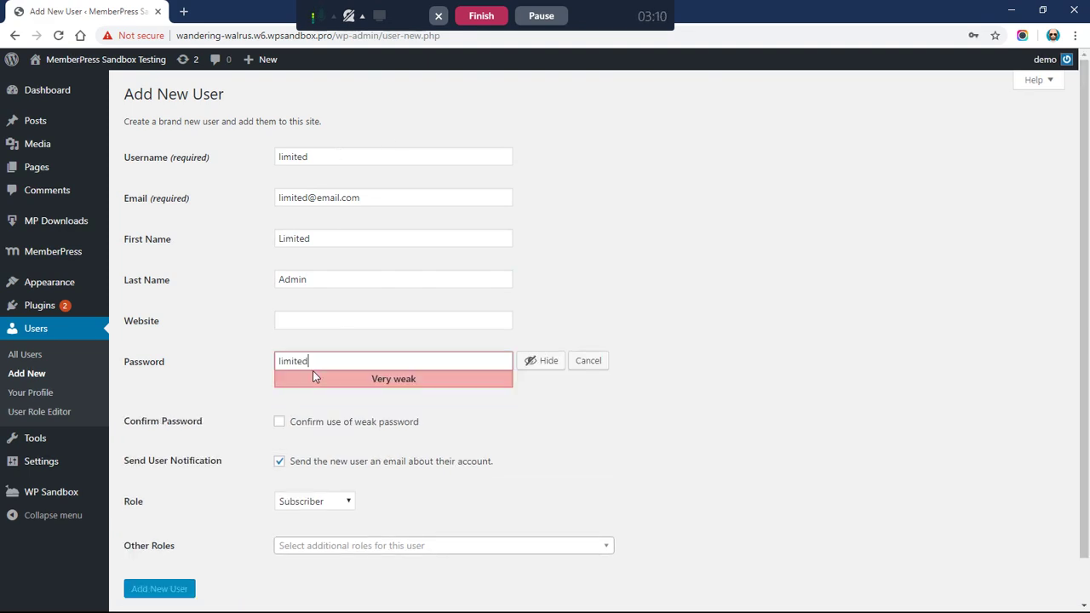
{"action": "scroll", "coordinate": [307, 366], "scroll_direction": "down", "scroll_amount": 1}
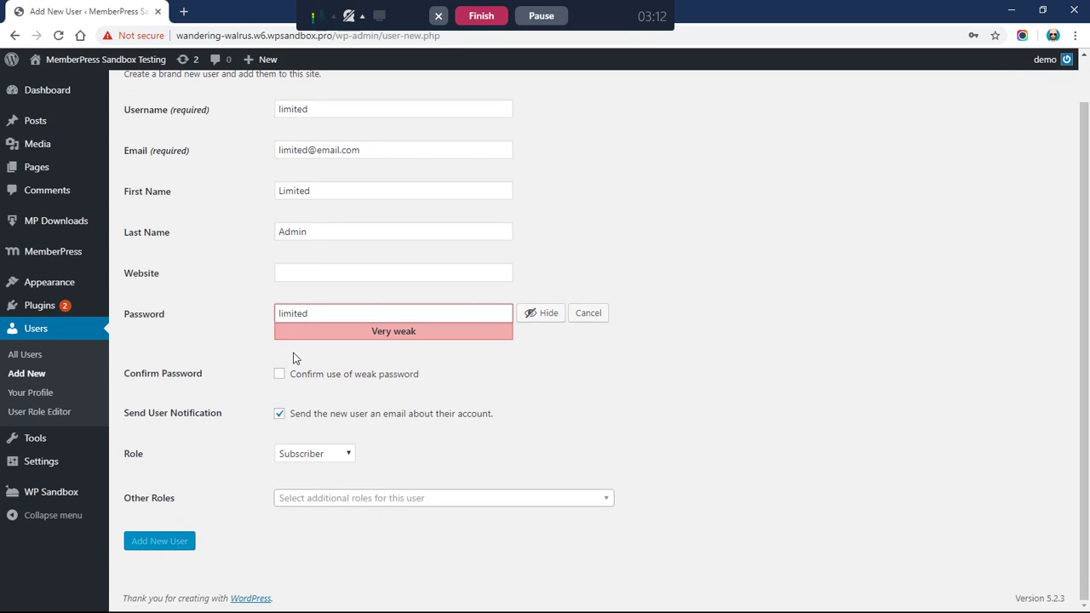
{"action": "left_click", "coordinate": [279, 374]}
{"action": "left_click", "coordinate": [279, 414]}
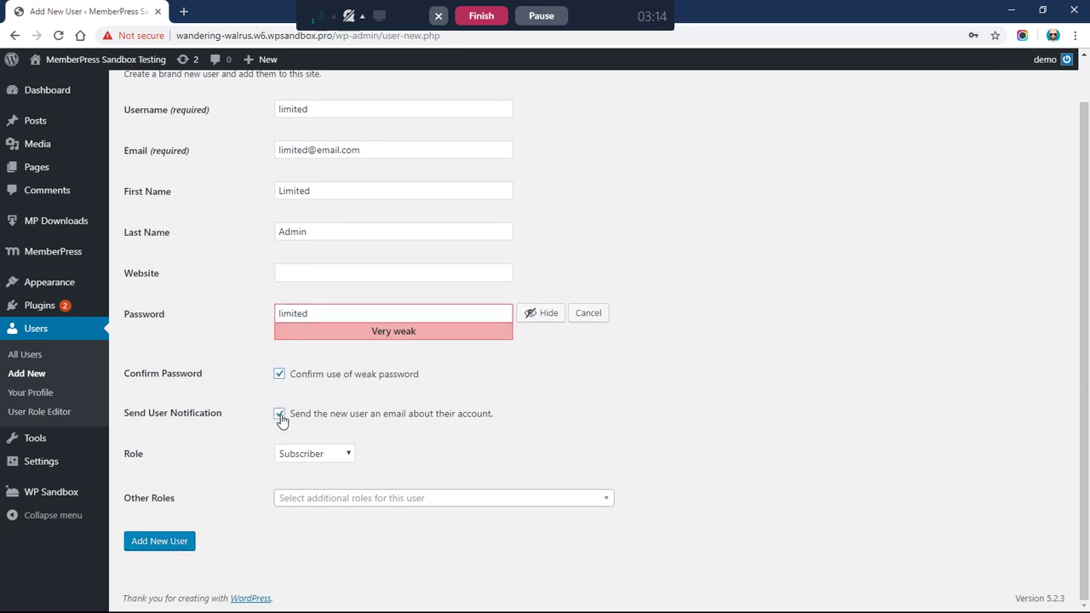
{"action": "left_click", "coordinate": [295, 453]}
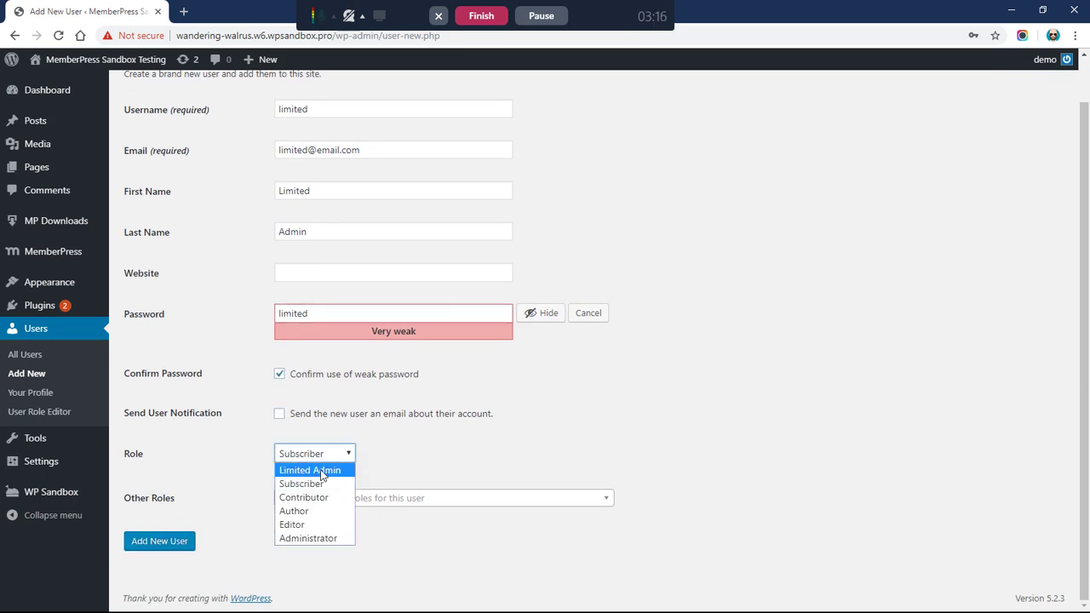
{"action": "left_click", "coordinate": [294, 470]}
{"action": "left_click", "coordinate": [393, 464]}
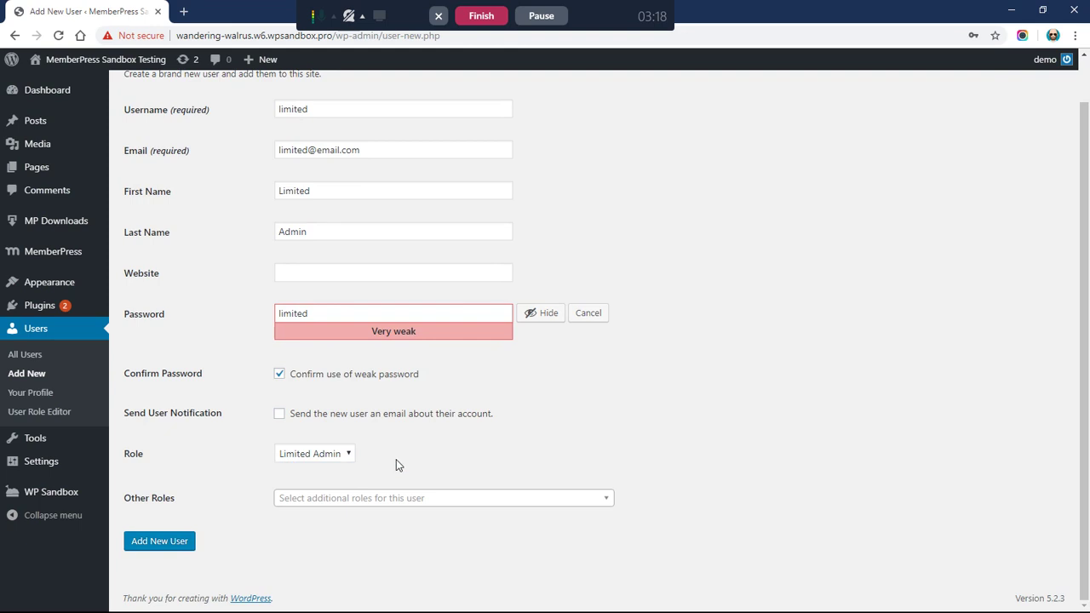
{"action": "left_click", "coordinate": [175, 545]}
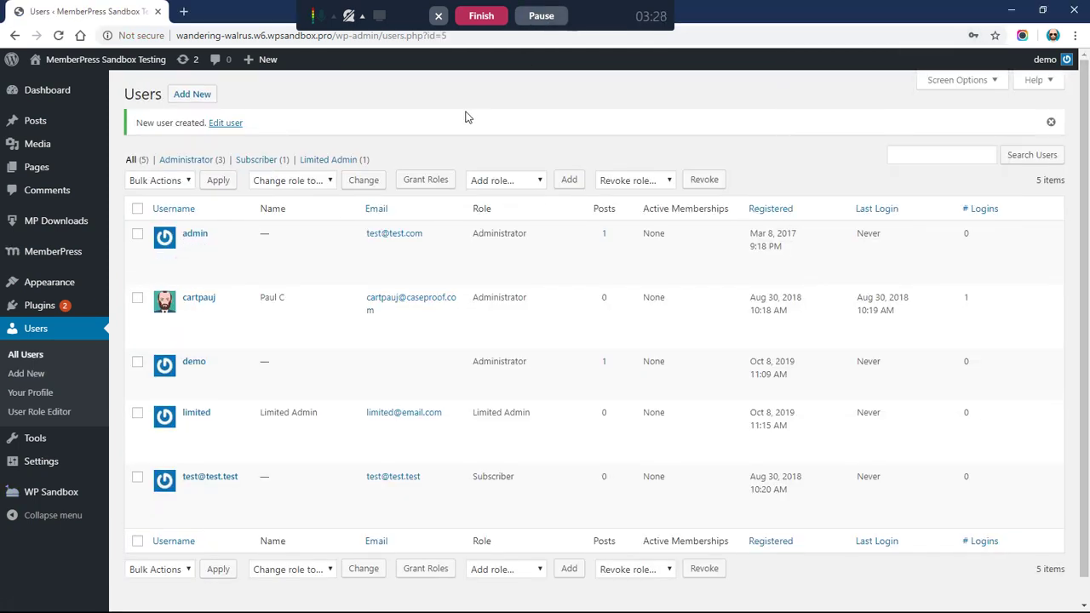
Use Switch To on the new Limited Admin user in the All Users list.
{"action": "scroll", "coordinate": [464, 112], "scroll_direction": "down", "scroll_amount": 1}
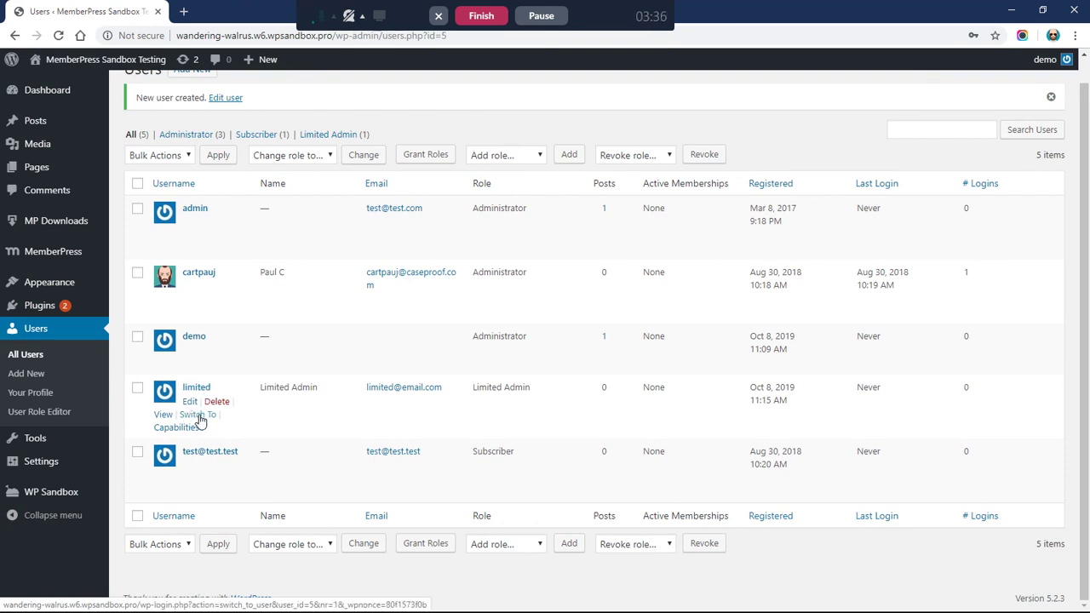
{"action": "left_click", "coordinate": [198, 416]}
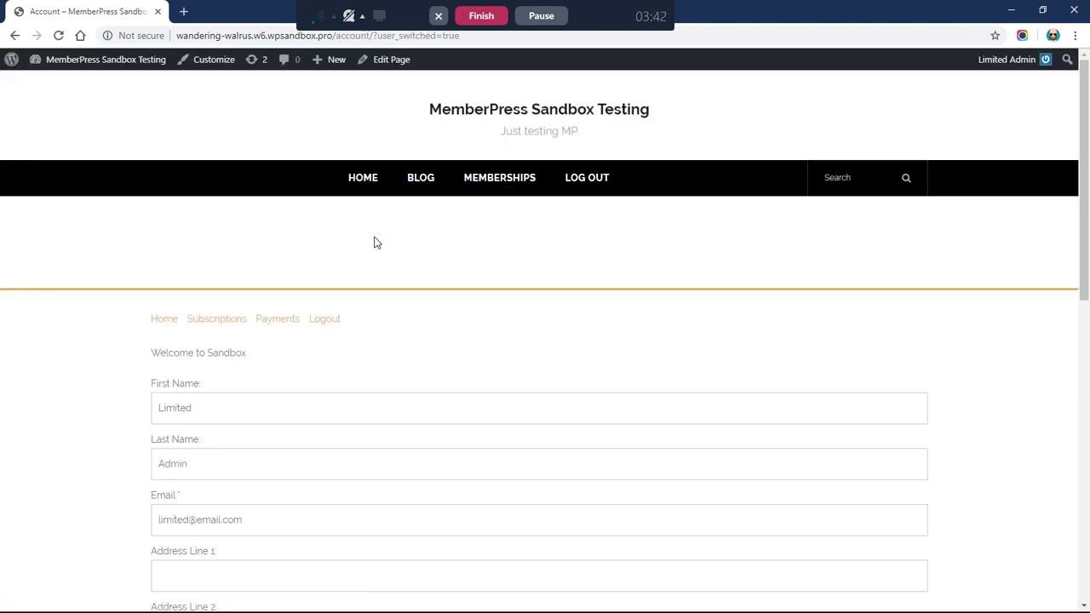
Check the prefilled first and last name on the Limited Admin user's profile.
{"action": "scroll", "coordinate": [207, 269], "scroll_direction": "down", "scroll_amount": 2}
{"action": "double_click", "coordinate": [175, 272]}
{"action": "double_click", "coordinate": [172, 328]}
{"action": "left_click", "coordinate": [108, 329]}
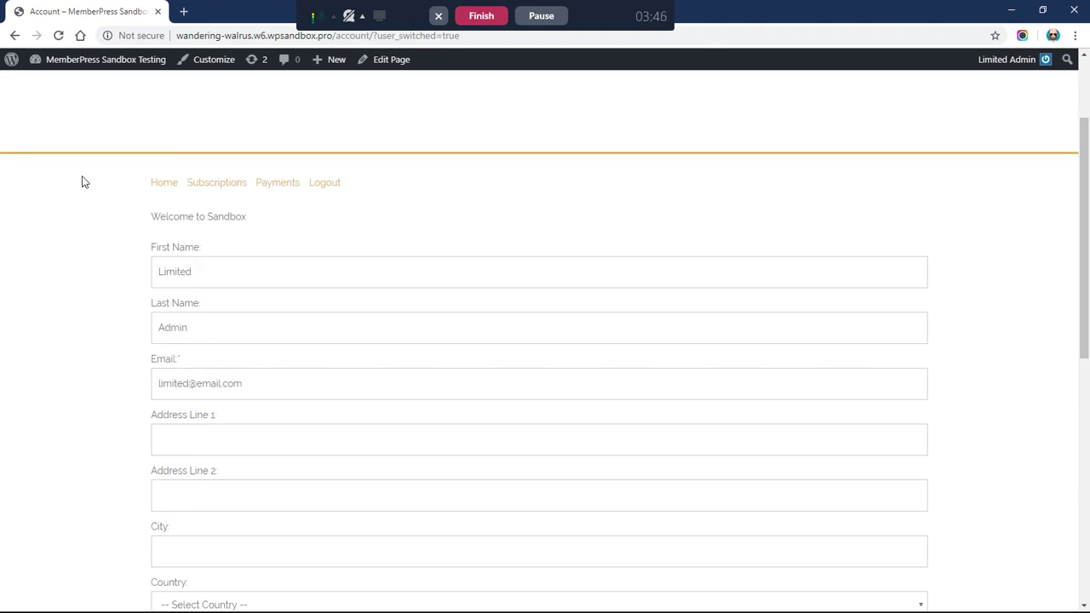
Review the Limited Admin Dashboard's sidebar menus, then switch back to the original admin.
{"action": "left_click", "coordinate": [76, 85]}
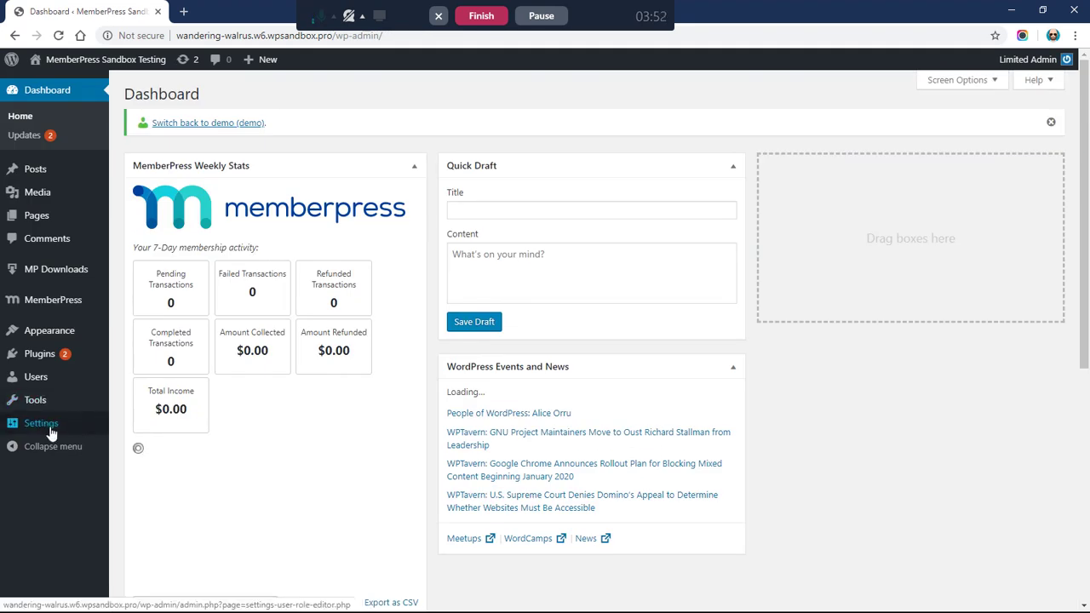
{"action": "mouse_move", "coordinate": [45, 428]}
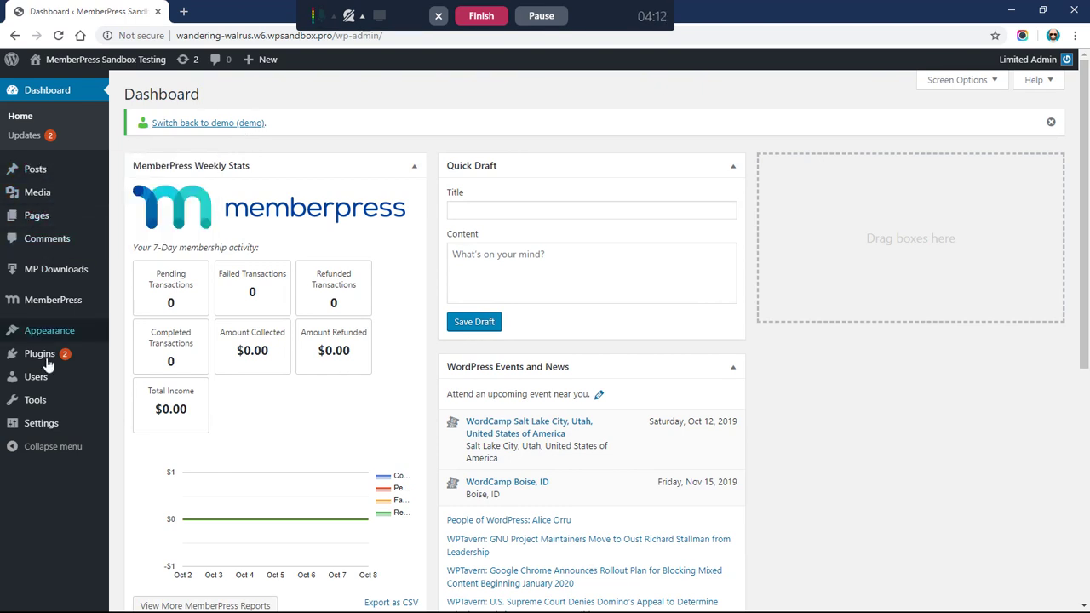
{"action": "left_click", "coordinate": [208, 125]}
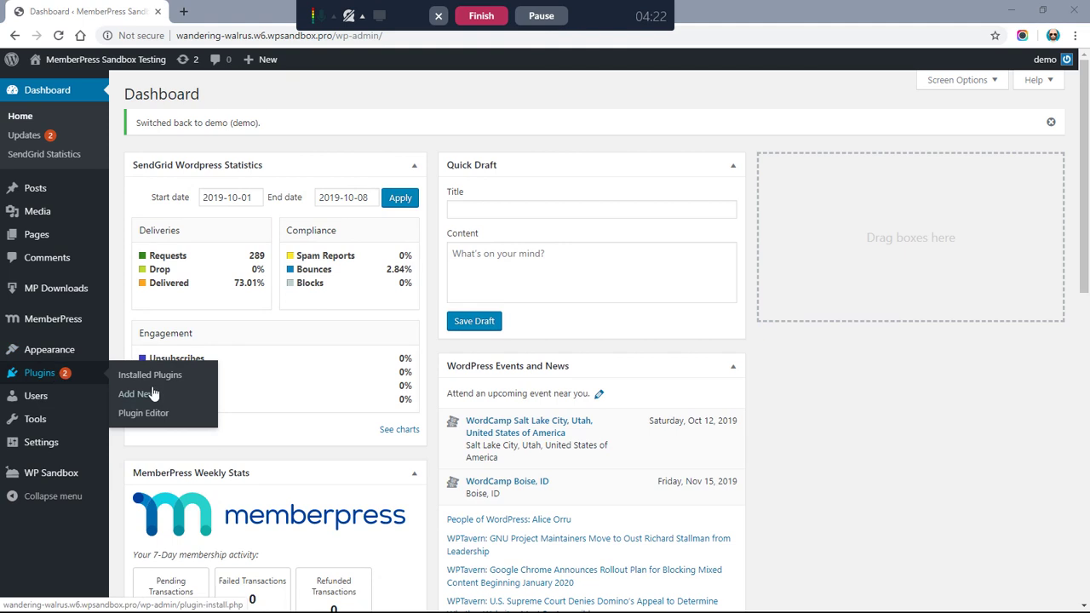
Search the plugin directory for 'admin menu editor', then install and activate Admin Menu Editor.
{"action": "left_click", "coordinate": [141, 392]}
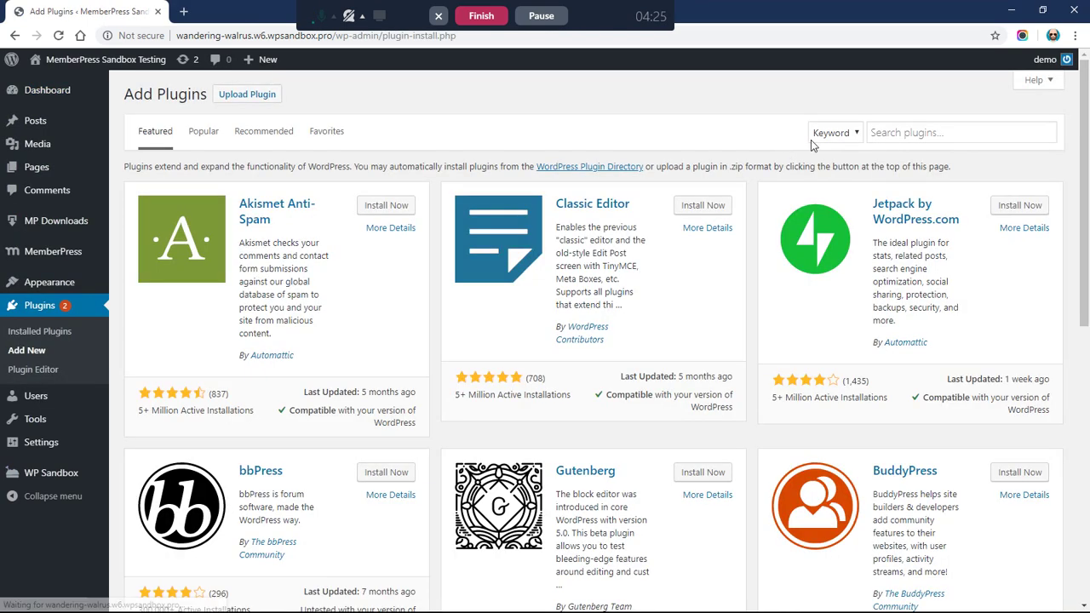
{"action": "left_click", "coordinate": [919, 132]}
{"action": "type", "text": "admin menu "}
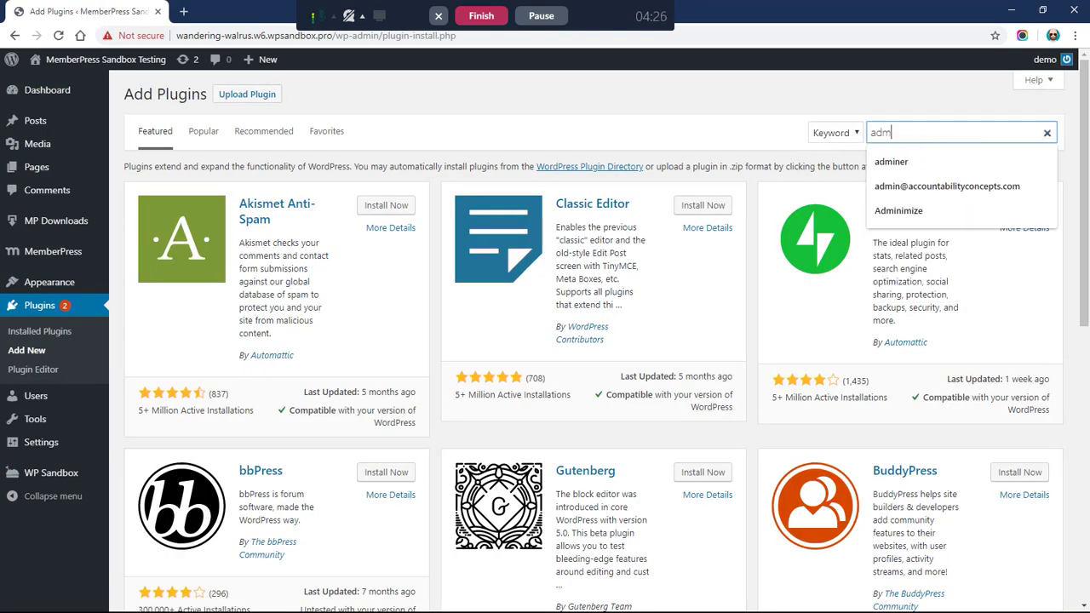
{"action": "type", "text": "editor"}
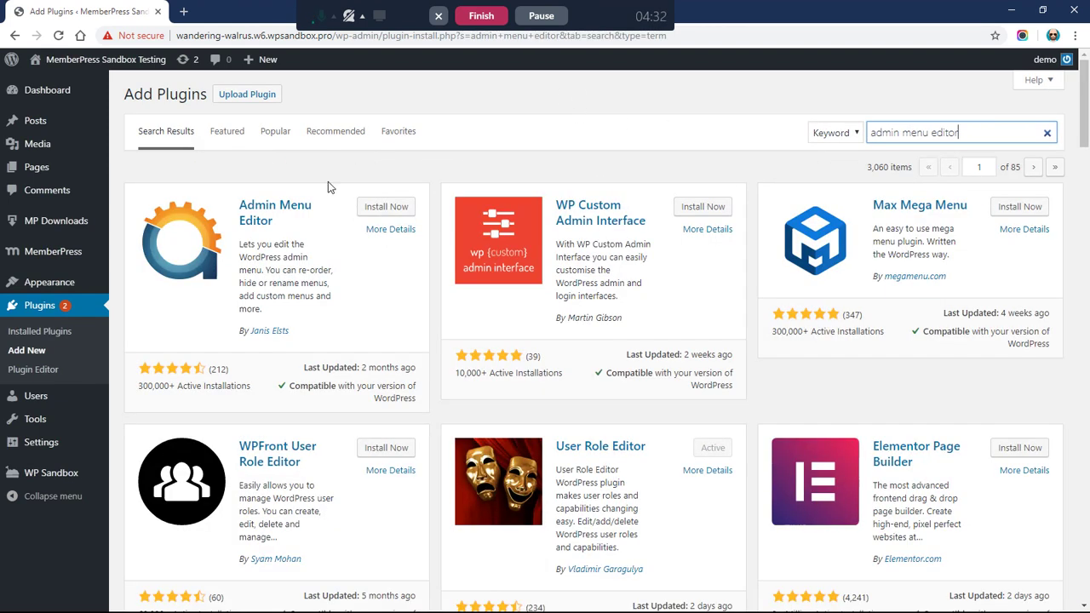
{"action": "left_click_drag", "start_coordinate": [290, 223], "coordinate": [236, 202]}
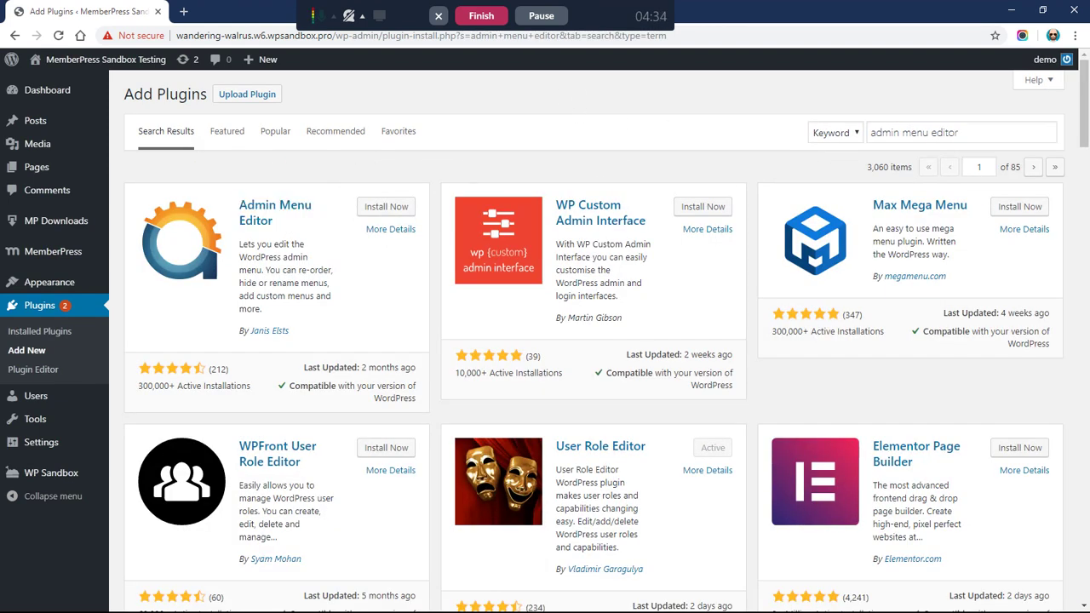
{"action": "left_click", "coordinate": [393, 206]}
{"action": "left_click", "coordinate": [391, 206]}
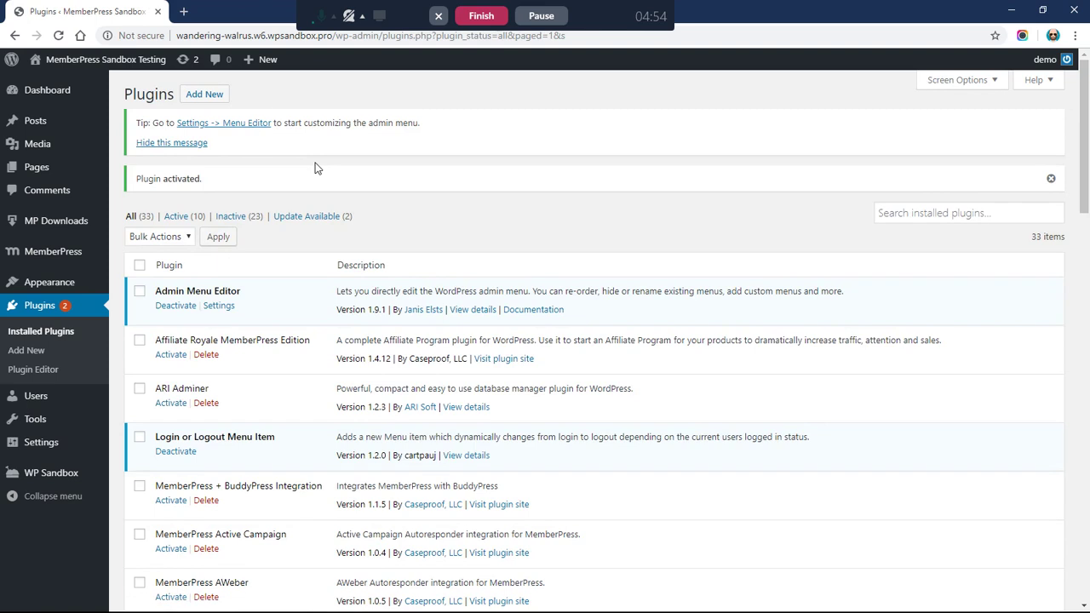
In the Menu Editor Settings tab, set plugin access to 'Only the current user' and save changes.
{"action": "scroll", "coordinate": [303, 220], "scroll_direction": "down", "scroll_amount": 1}
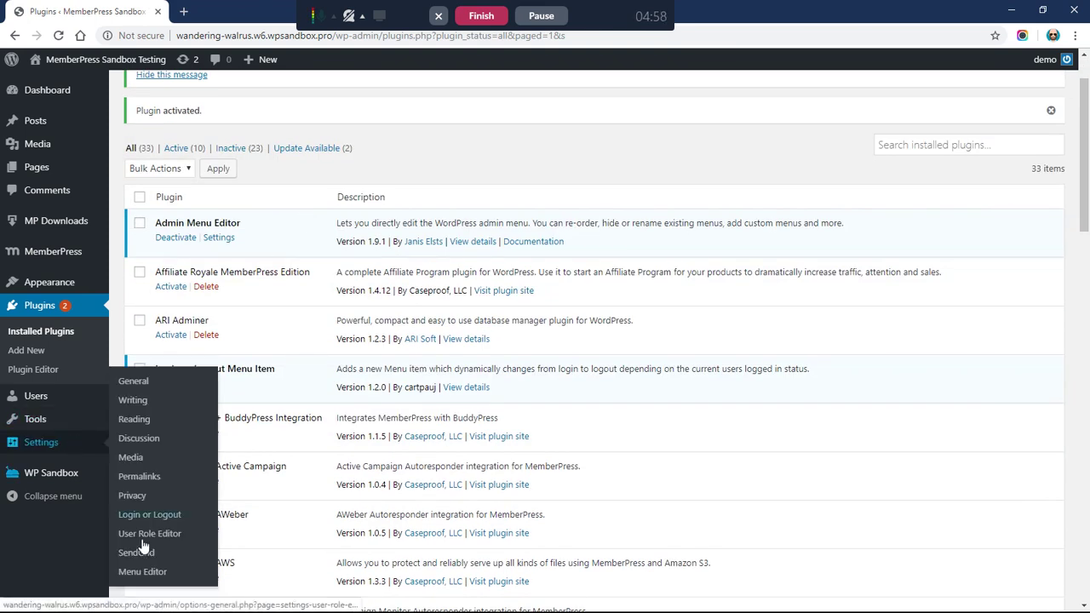
{"action": "left_click", "coordinate": [151, 582]}
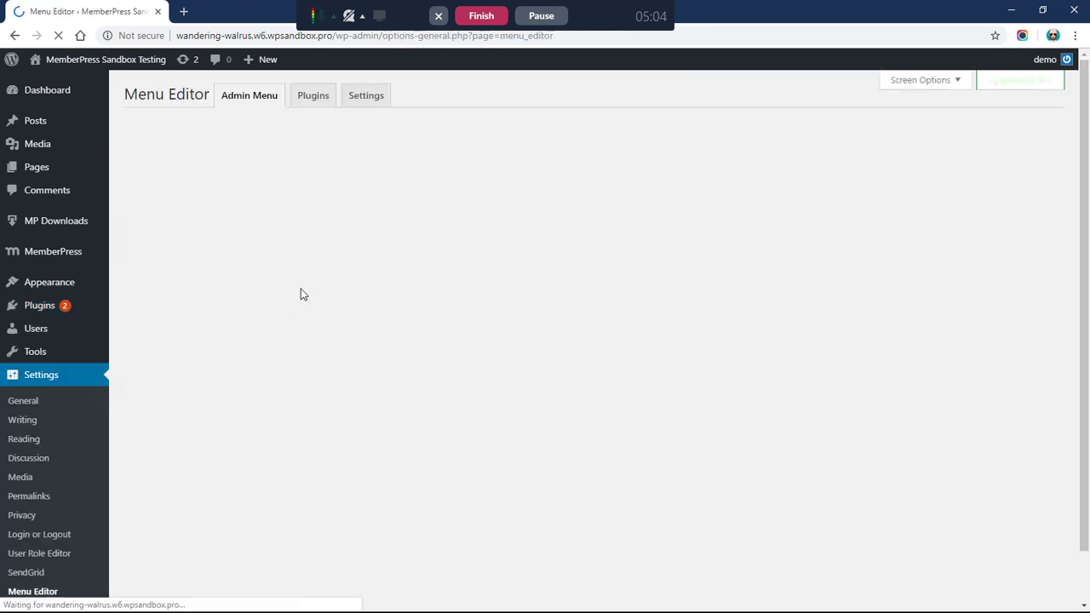
{"action": "left_click", "coordinate": [370, 99]}
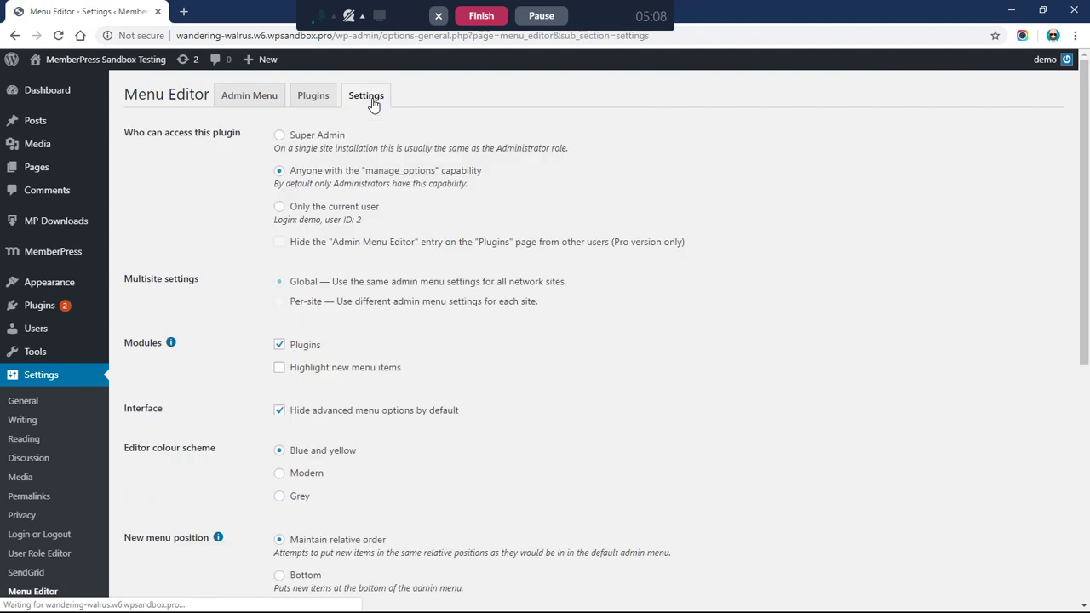
{"action": "left_click", "coordinate": [296, 211]}
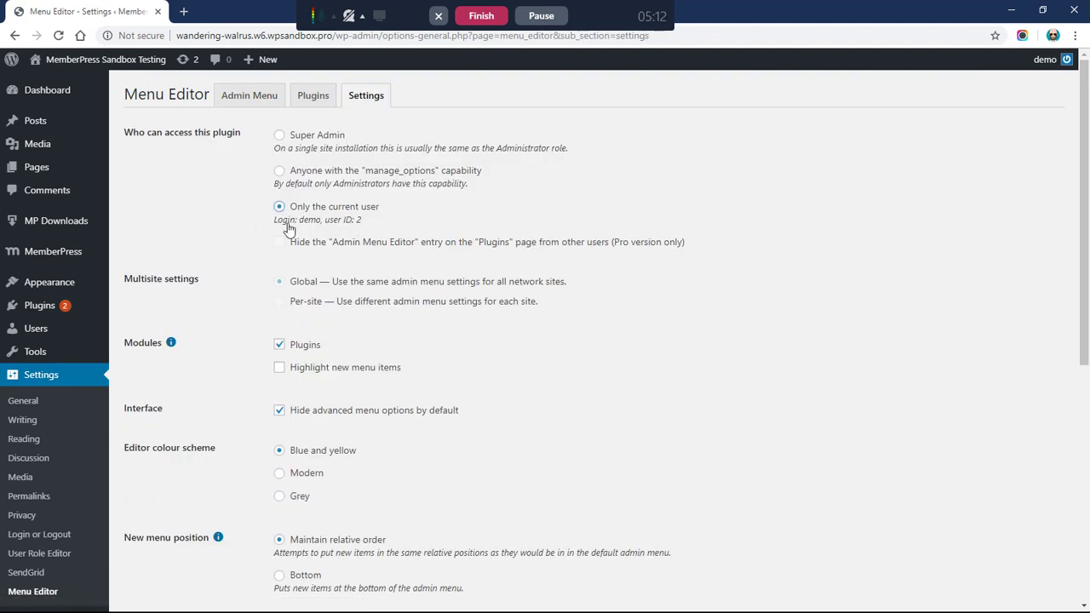
{"action": "left_click_drag", "start_coordinate": [299, 223], "coordinate": [321, 228]}
{"action": "left_click", "coordinate": [390, 227]}
{"action": "scroll", "coordinate": [214, 238], "scroll_direction": "down", "scroll_amount": 2}
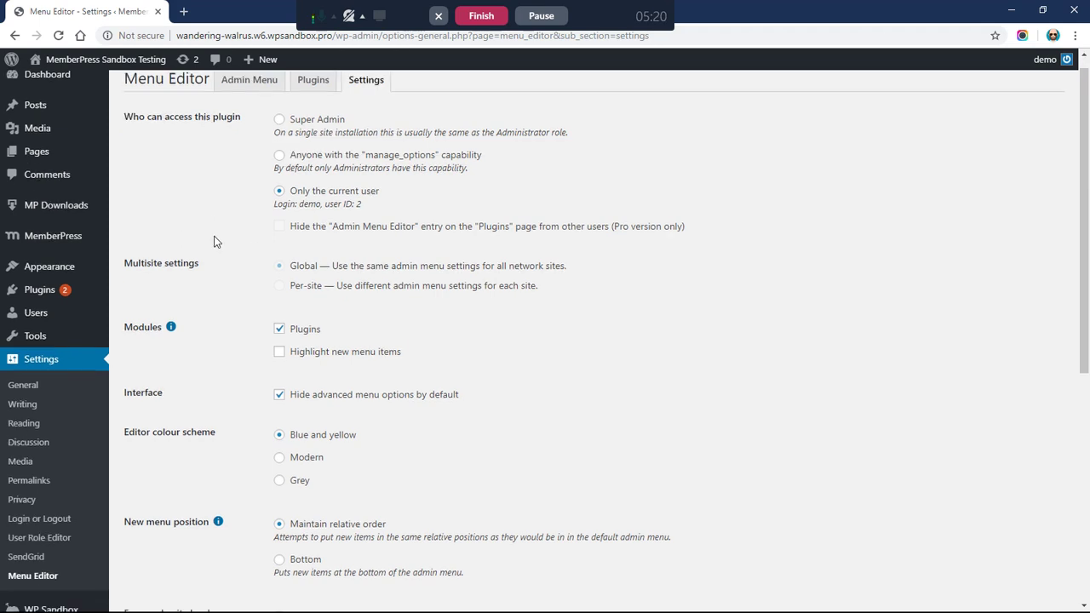
{"action": "scroll", "coordinate": [244, 281], "scroll_direction": "down", "scroll_amount": 4}
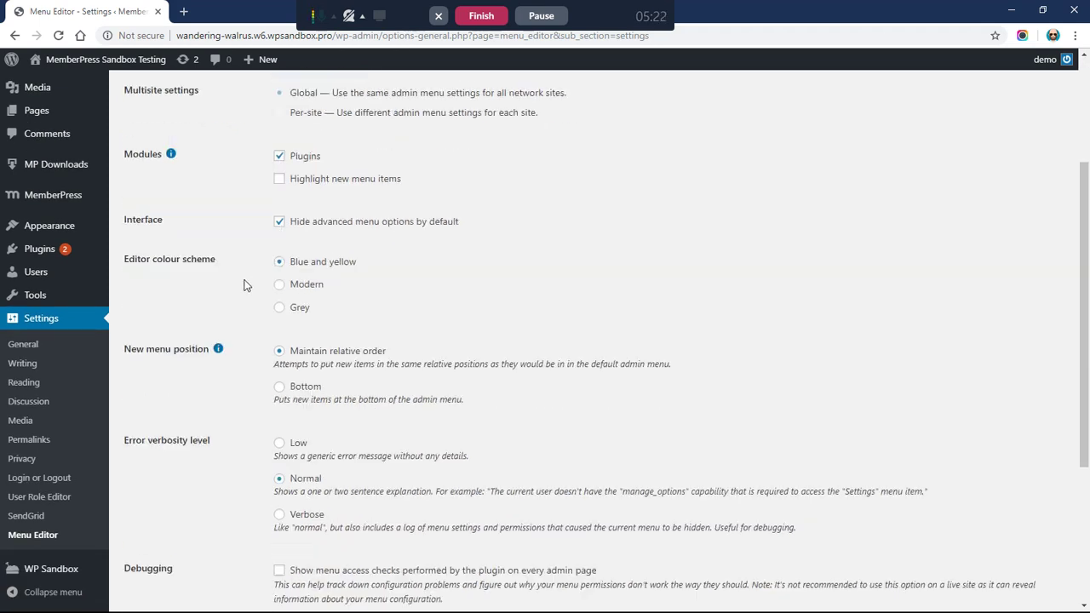
{"action": "scroll", "coordinate": [241, 375], "scroll_direction": "down", "scroll_amount": 1}
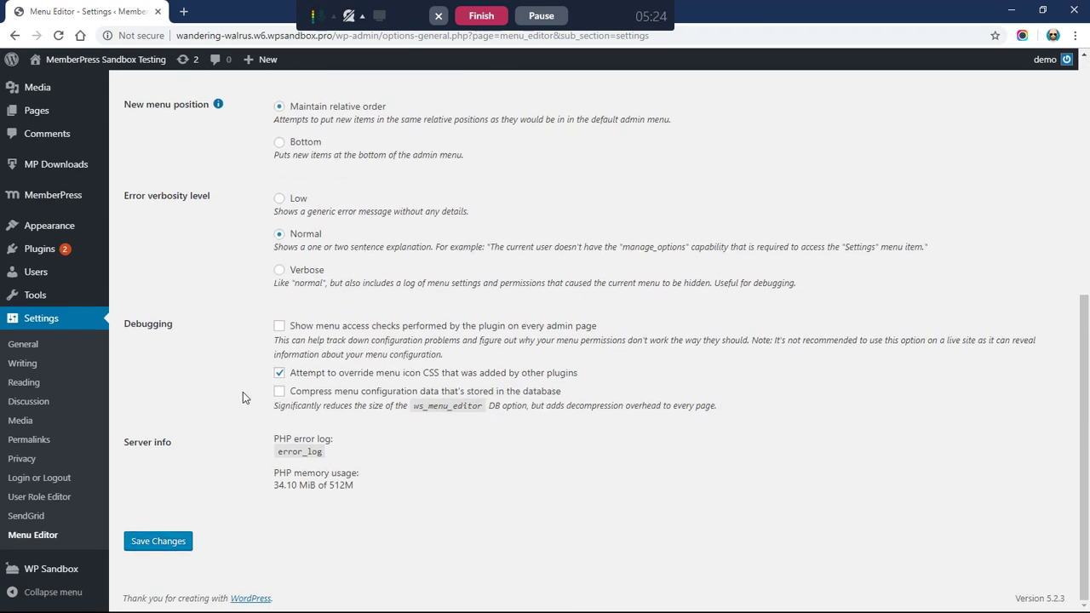
{"action": "left_click", "coordinate": [168, 543]}
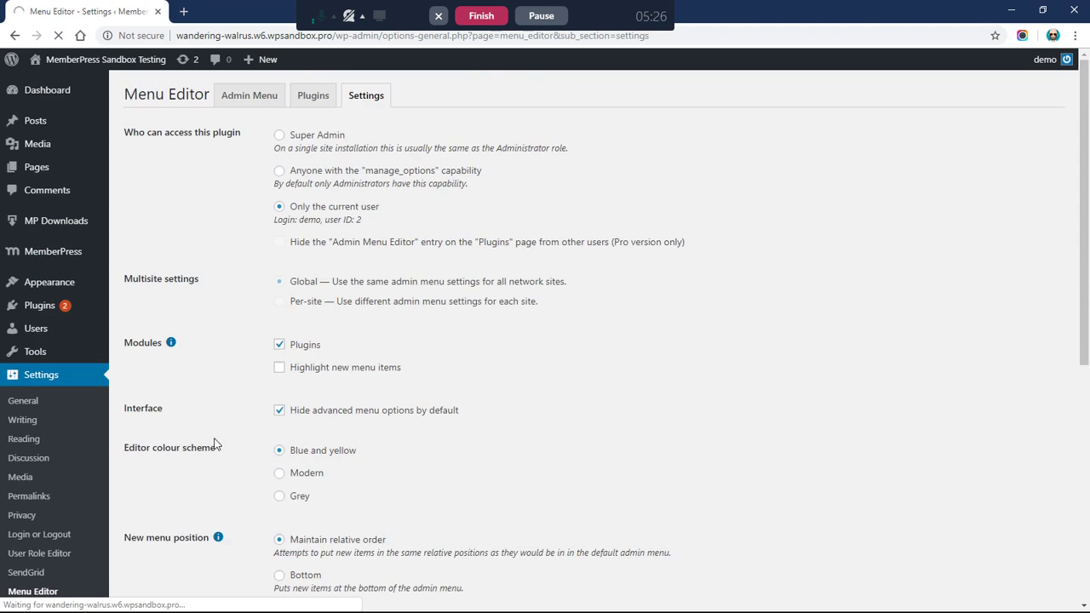
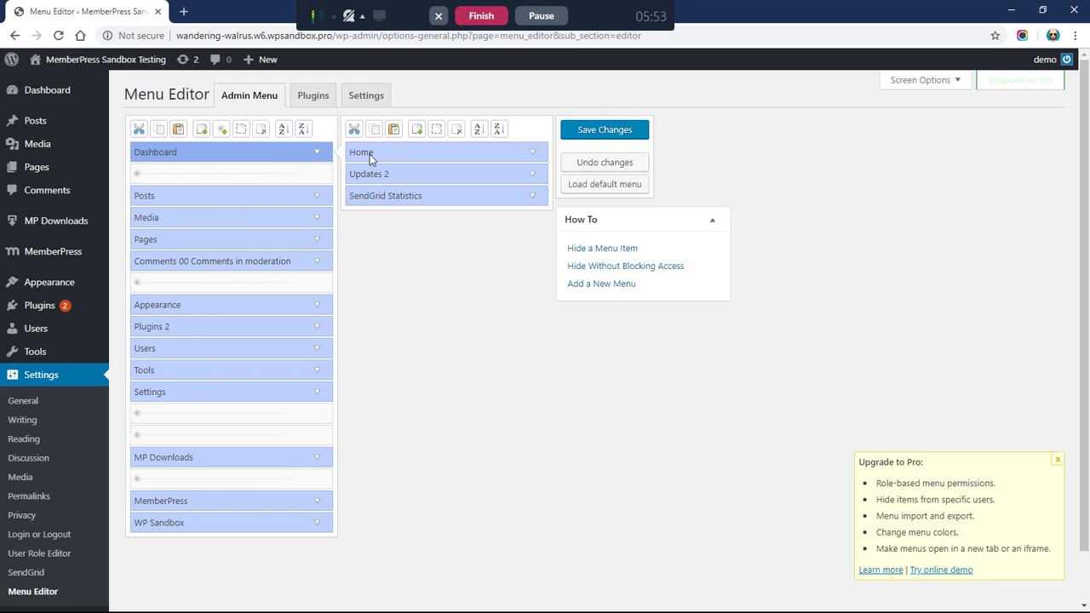
Give SendGrid Statistics the extra capability manage_options and copy the value.
{"action": "left_click", "coordinate": [534, 198]}
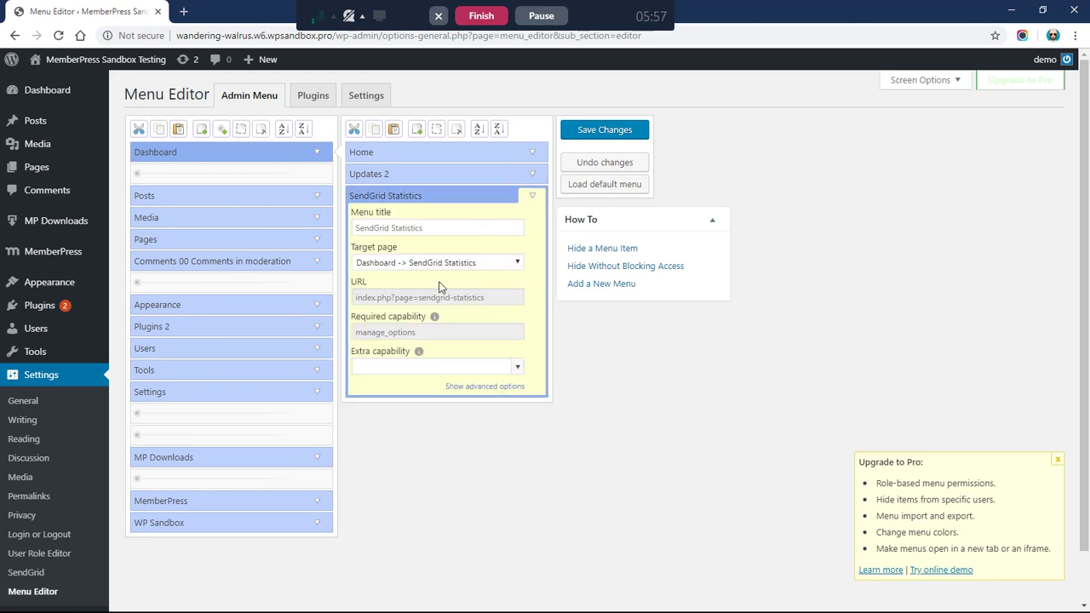
{"action": "left_click", "coordinate": [410, 365]}
{"action": "type", "text": "m"}
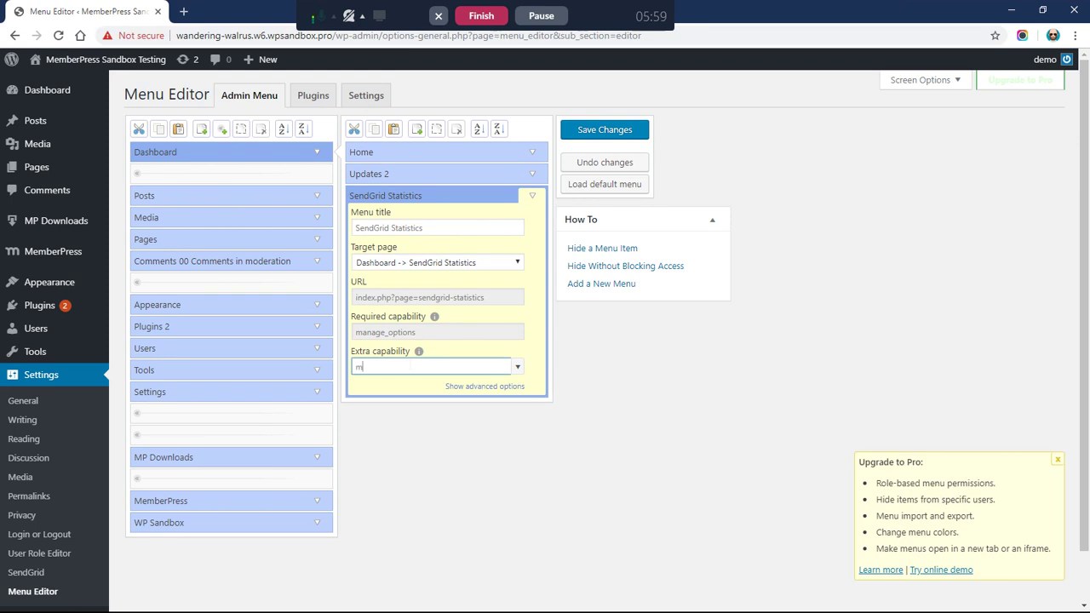
{"action": "type", "text": "anage_options"}
{"action": "double_click", "coordinate": [359, 367]}
{"action": "key", "text": "ctrl+c"}
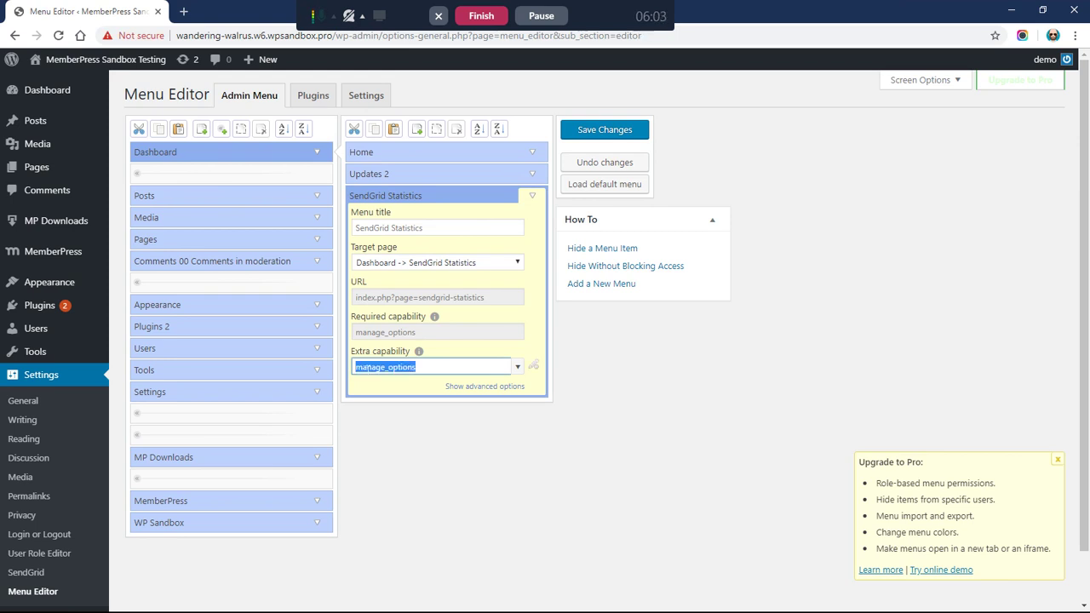
Paste manage_options as the Updates item's extra capability, collapse both items, and save the menu.
{"action": "left_click", "coordinate": [531, 175]}
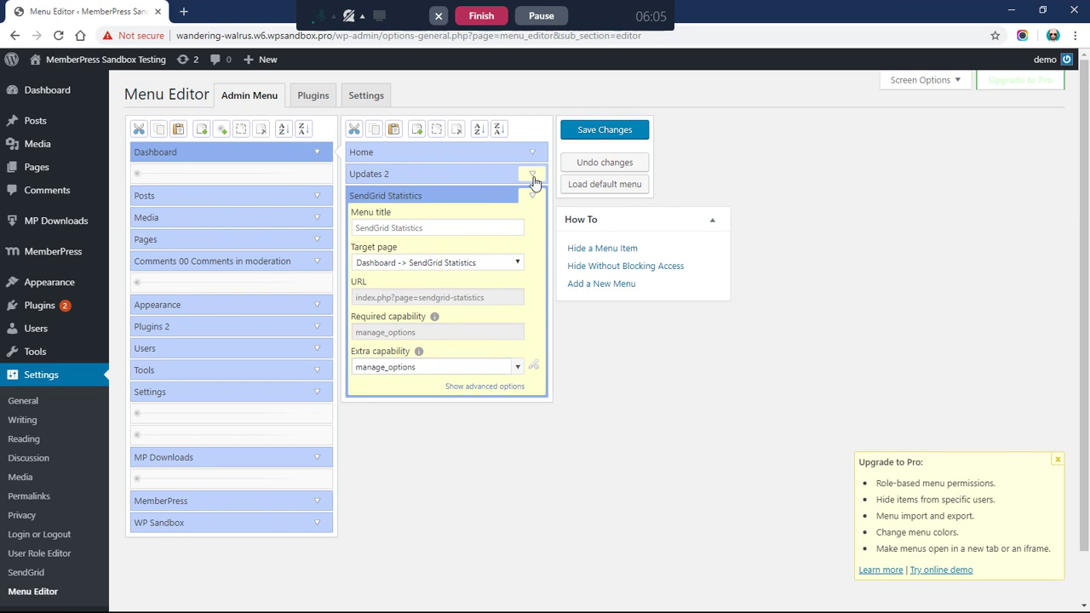
{"action": "left_click", "coordinate": [406, 344]}
{"action": "key", "text": "ctrl+v"}
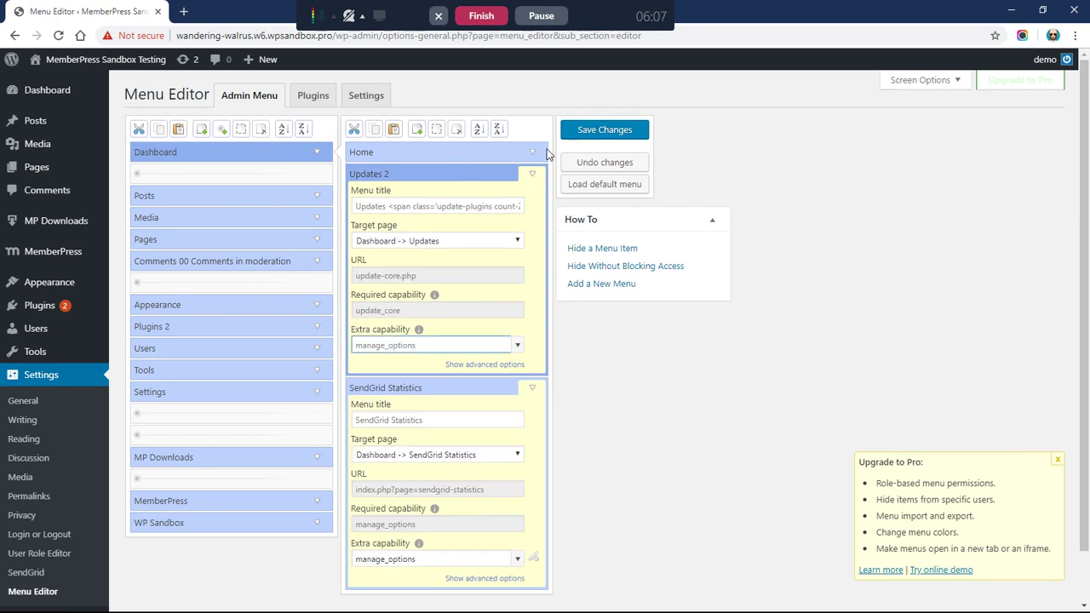
{"action": "left_click", "coordinate": [532, 176]}
{"action": "left_click", "coordinate": [532, 195]}
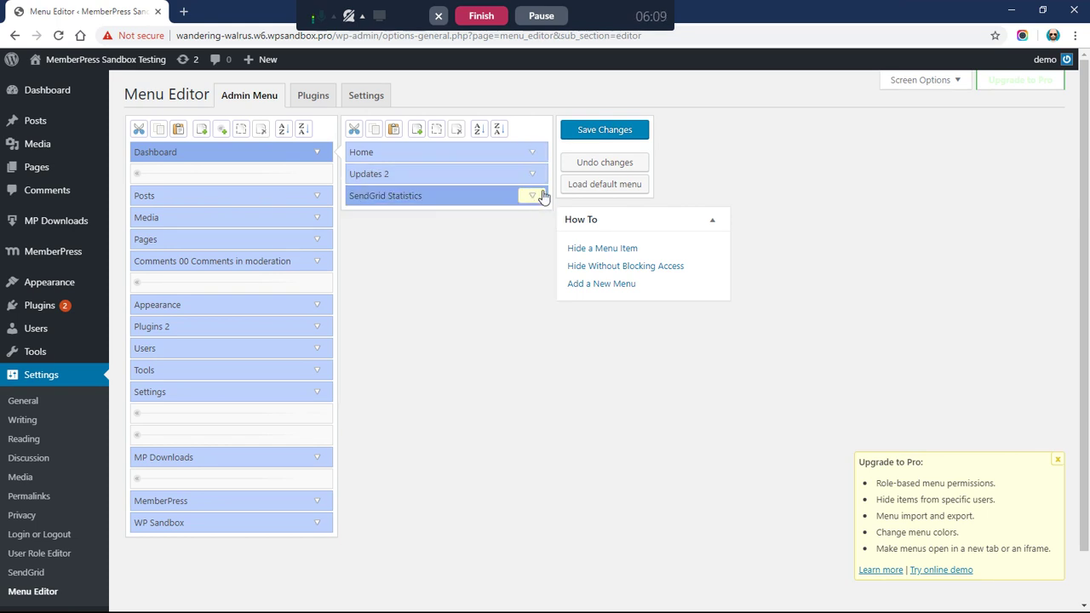
{"action": "left_click", "coordinate": [597, 136]}
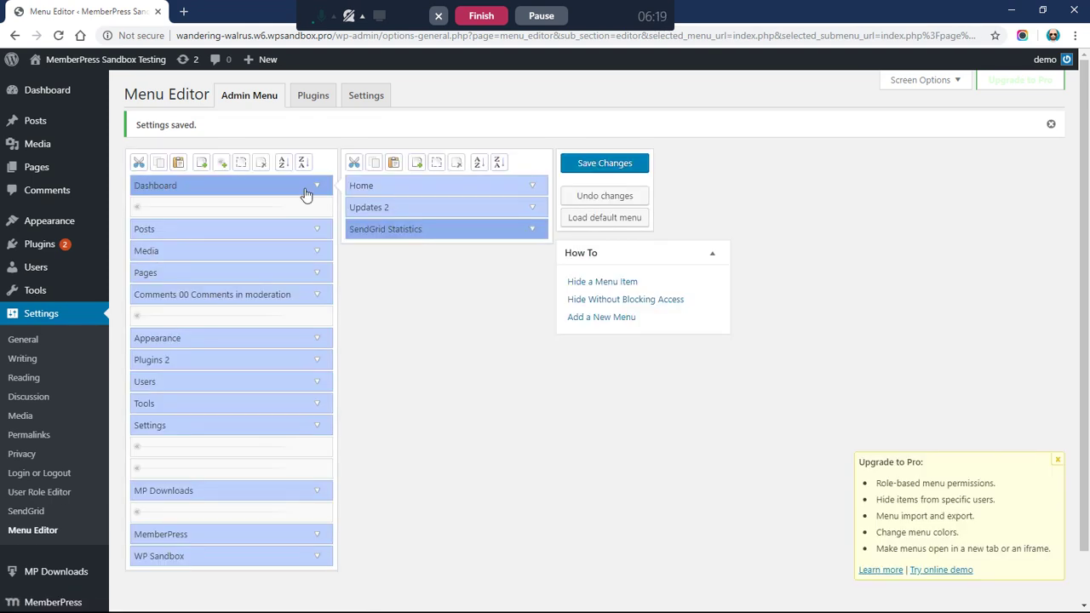
From the All Users list, switch to the Limited Admin user's account.
{"action": "mouse_move", "coordinate": [46, 94]}
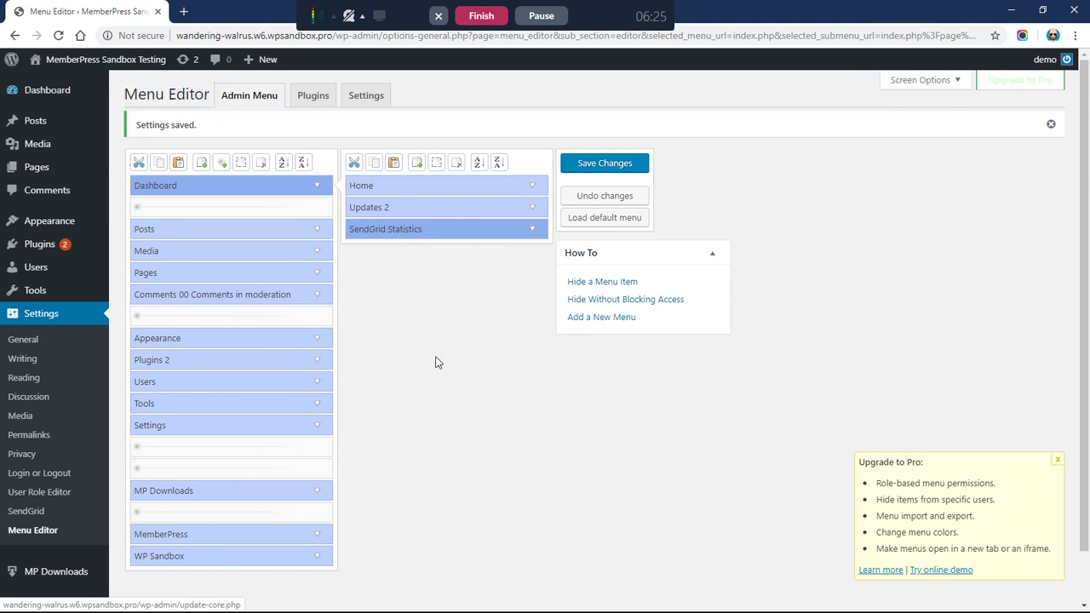
{"action": "mouse_move", "coordinate": [42, 273]}
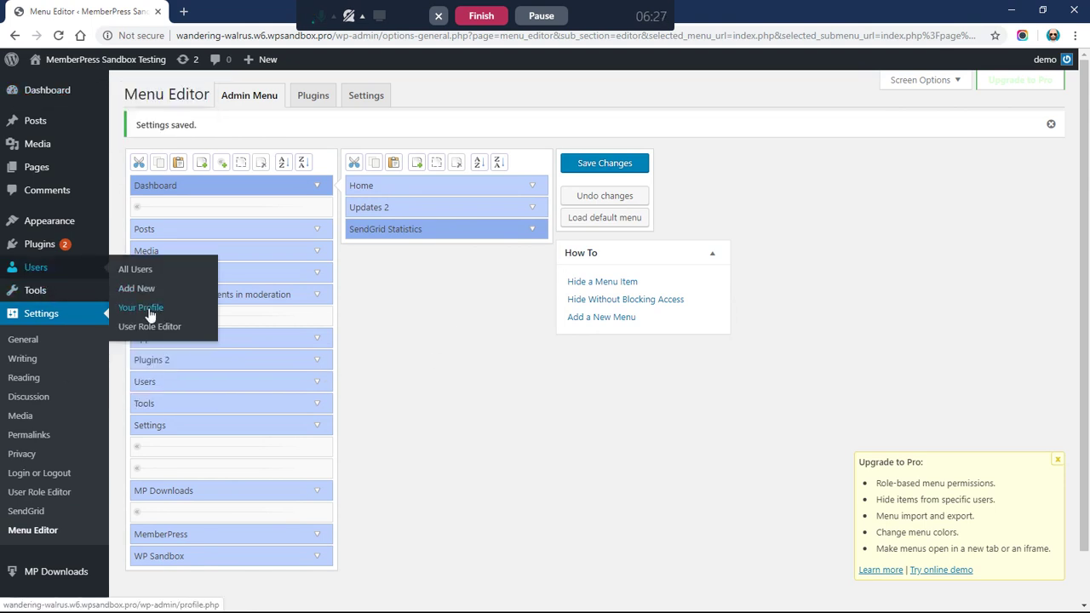
{"action": "left_click", "coordinate": [138, 271]}
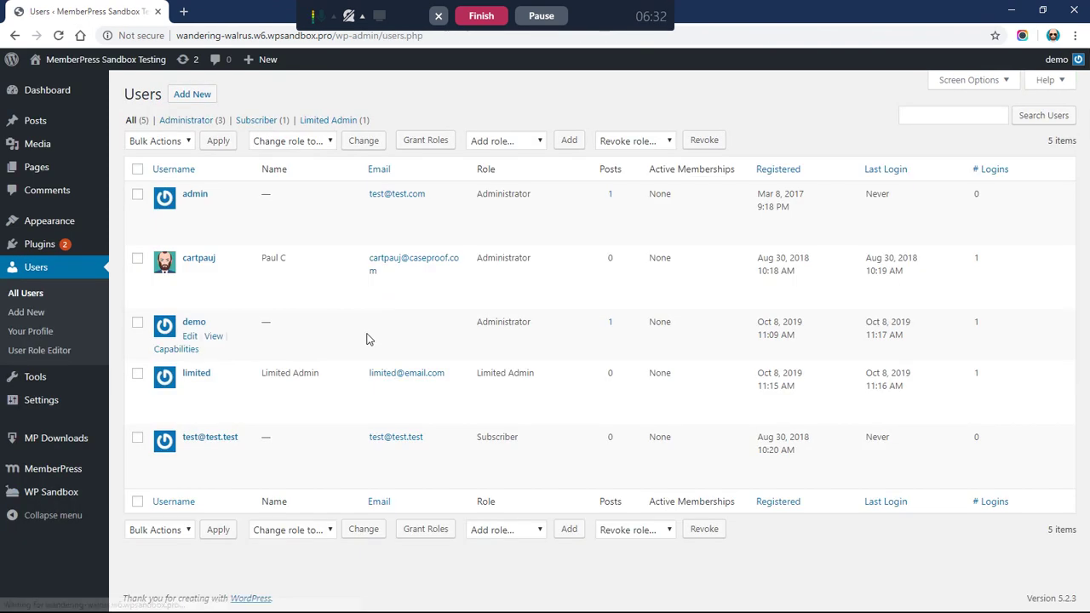
{"action": "mouse_move", "coordinate": [211, 381]}
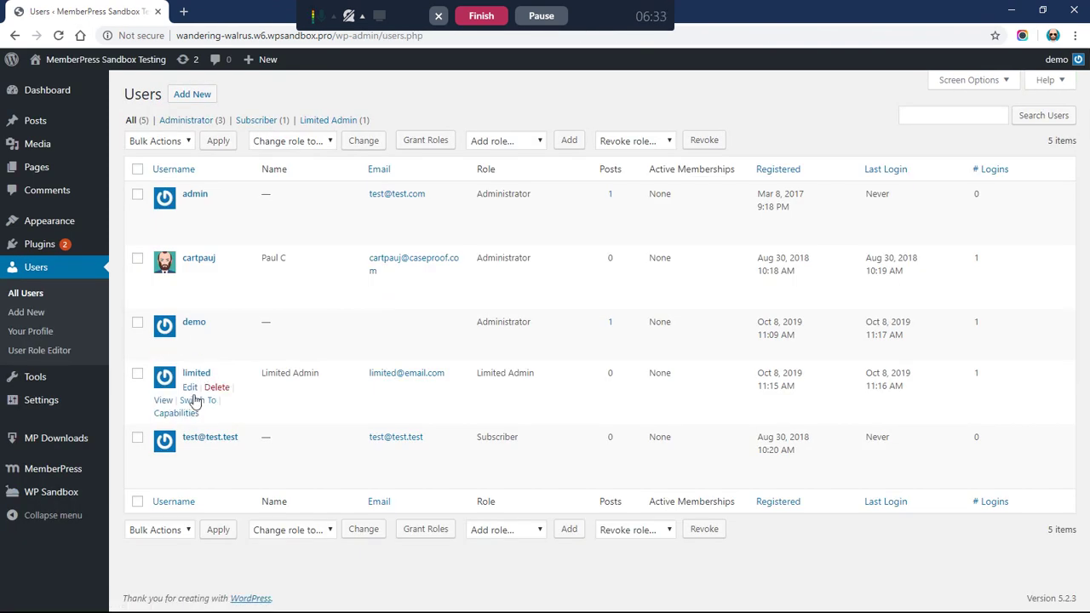
{"action": "left_click", "coordinate": [196, 402]}
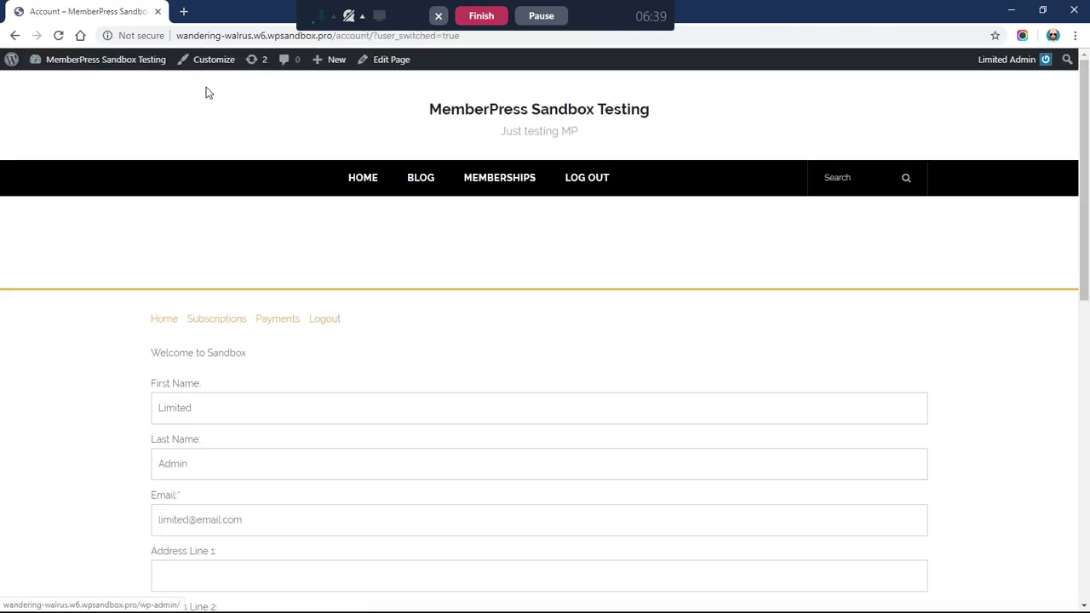
View the Dashboard as the Limited Admin, then switch back to the original administrator.
{"action": "mouse_move", "coordinate": [102, 58]}
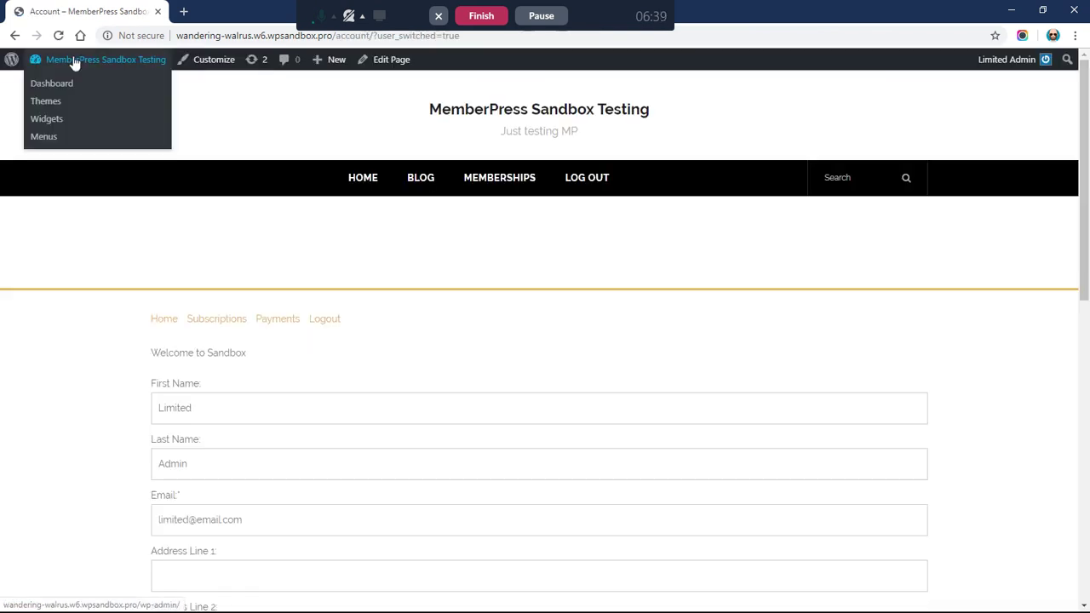
{"action": "left_click", "coordinate": [52, 85]}
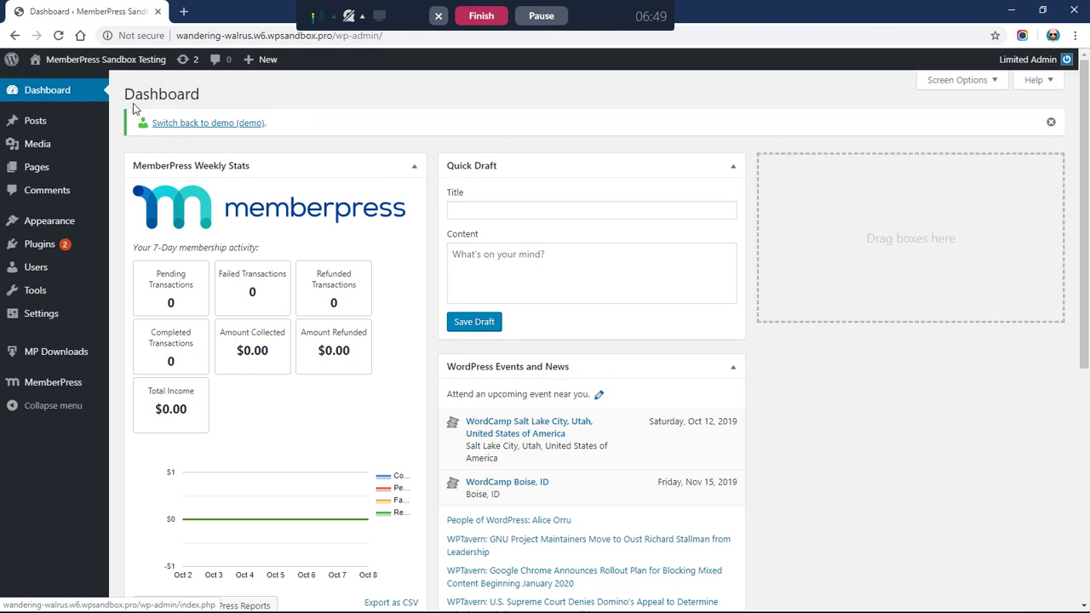
{"action": "left_click", "coordinate": [191, 125]}
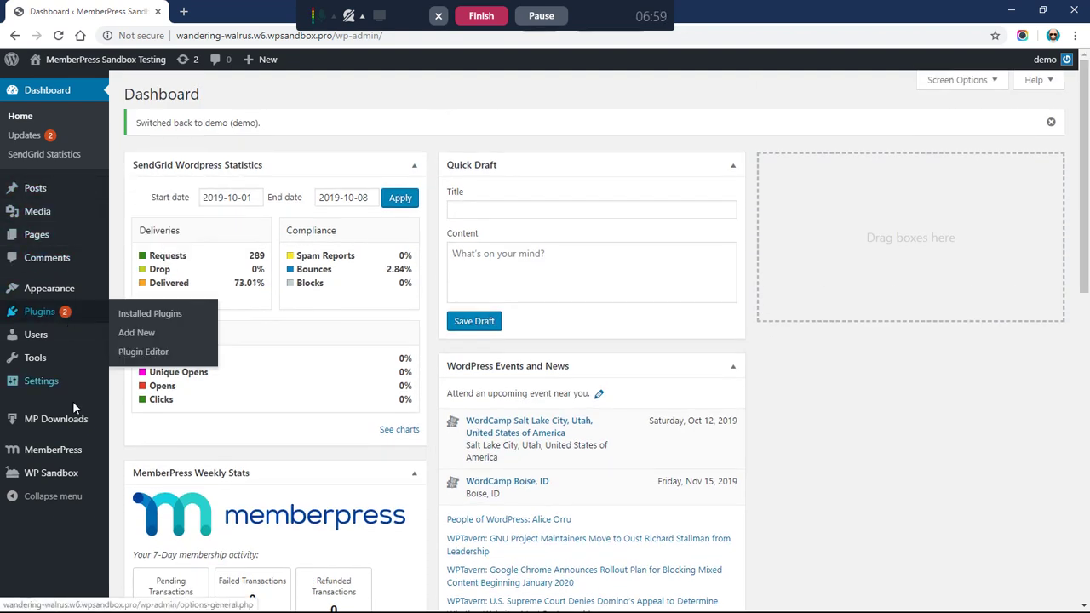
{"action": "mouse_move", "coordinate": [17, 451]}
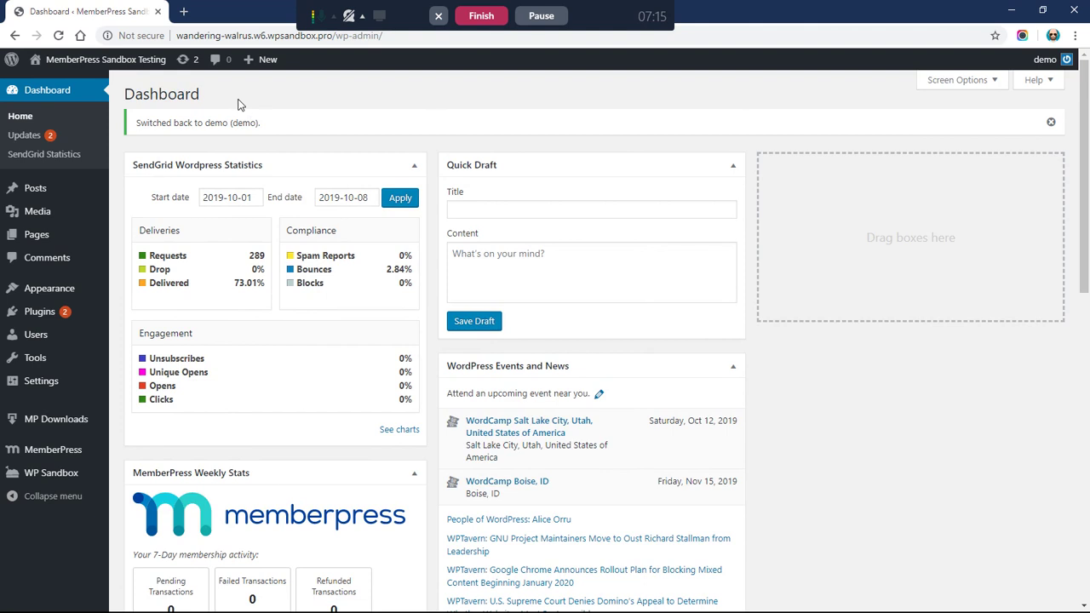
Reopen the Admin Menu Editor and paste manage_options as the Posts extra capability.
{"action": "mouse_move", "coordinate": [62, 382]}
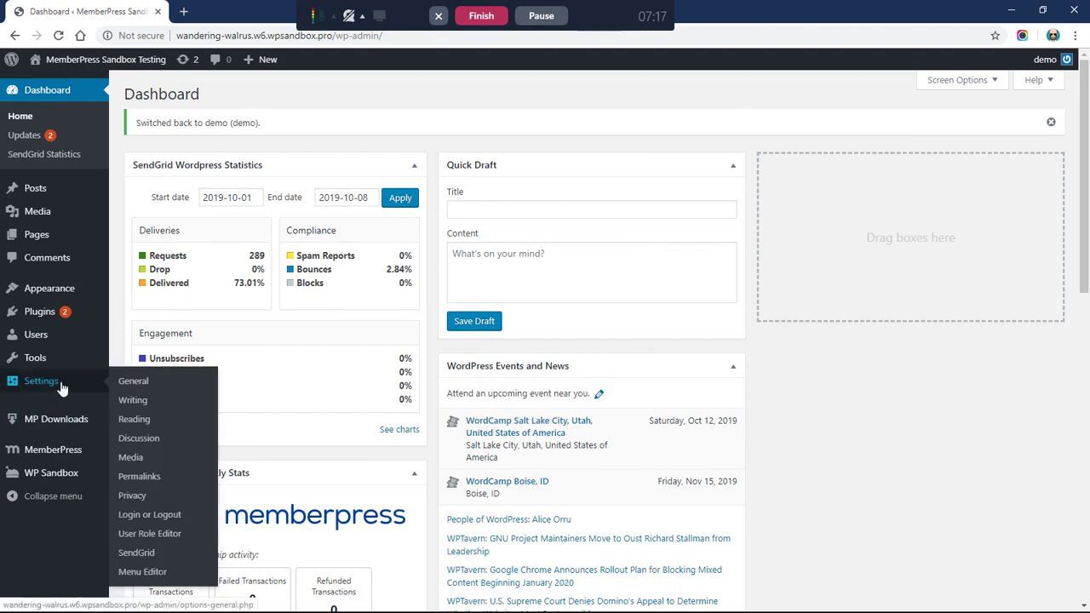
{"action": "left_click", "coordinate": [158, 574]}
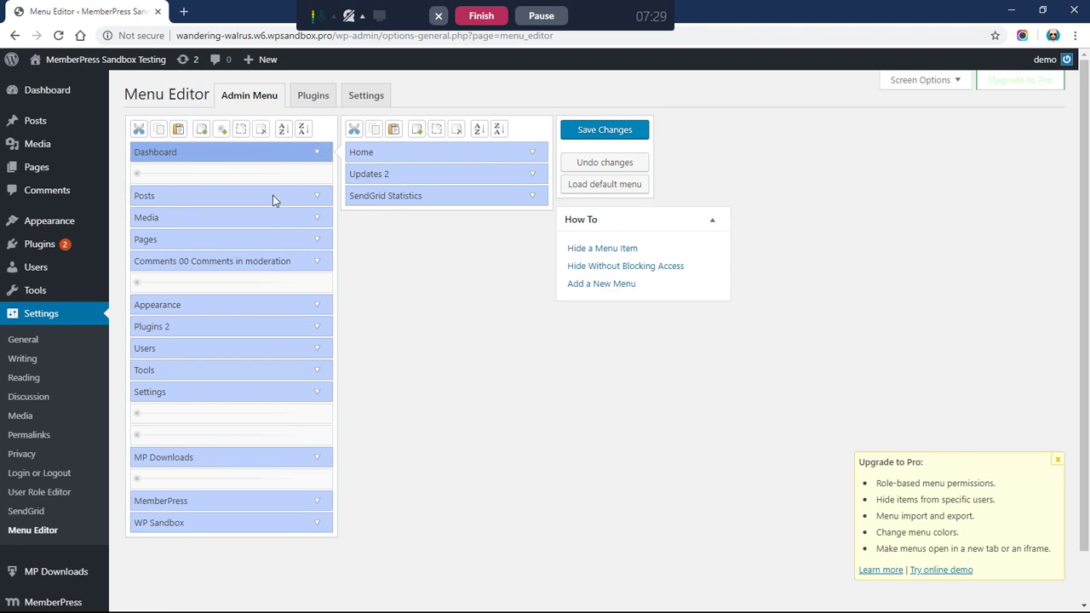
{"action": "left_click", "coordinate": [316, 197]}
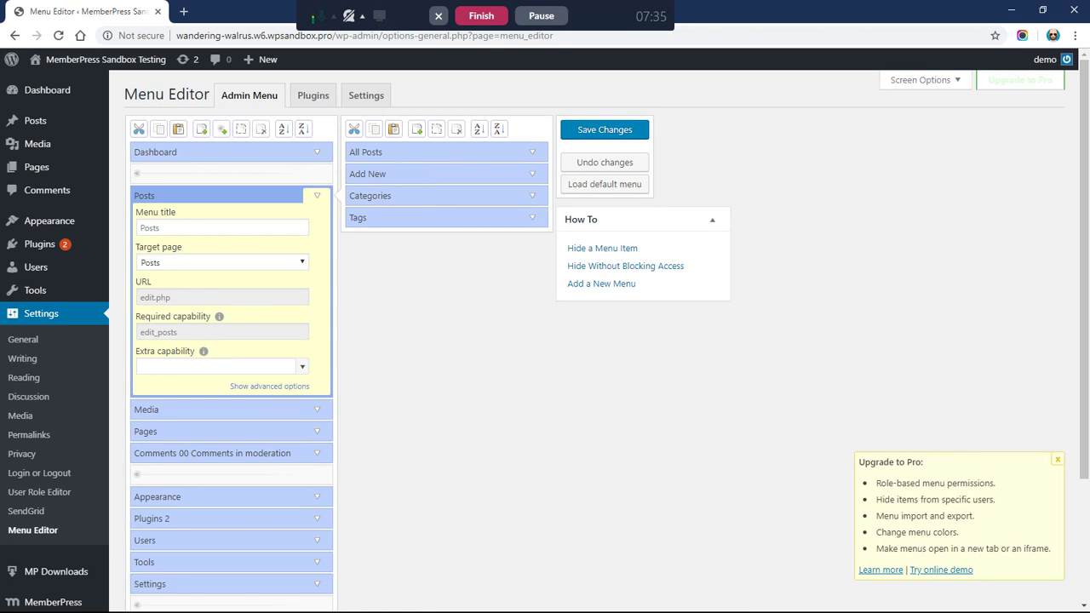
{"action": "left_click", "coordinate": [142, 366]}
{"action": "type", "text": "manage_options"}
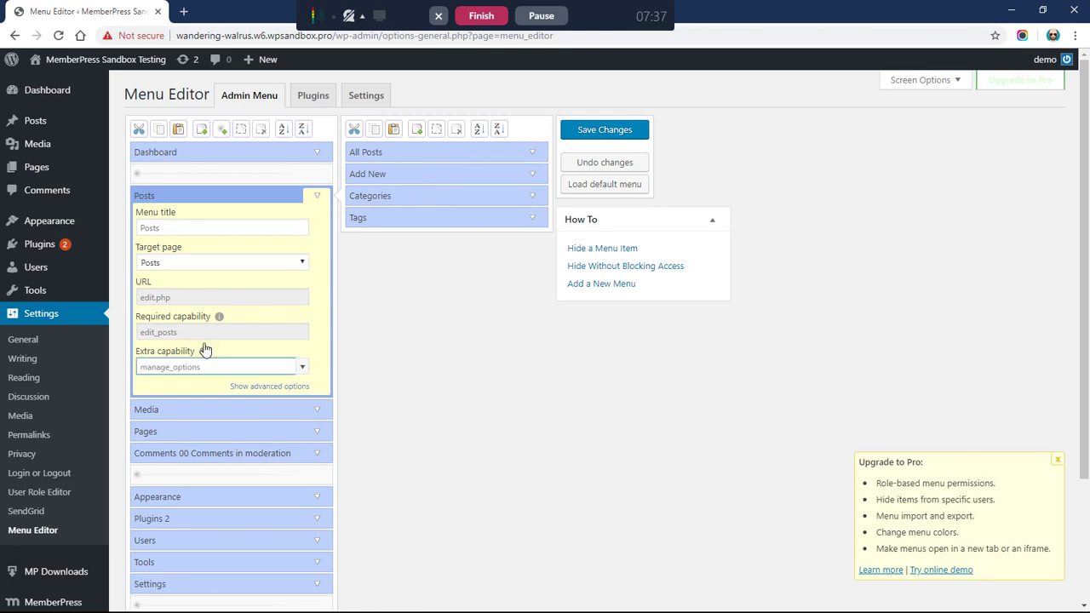
Give the All Posts and Add New submenu items the extra capability manage_options.
{"action": "left_click", "coordinate": [530, 153]}
{"action": "left_click", "coordinate": [430, 323]}
{"action": "type", "text": "manage_options"}
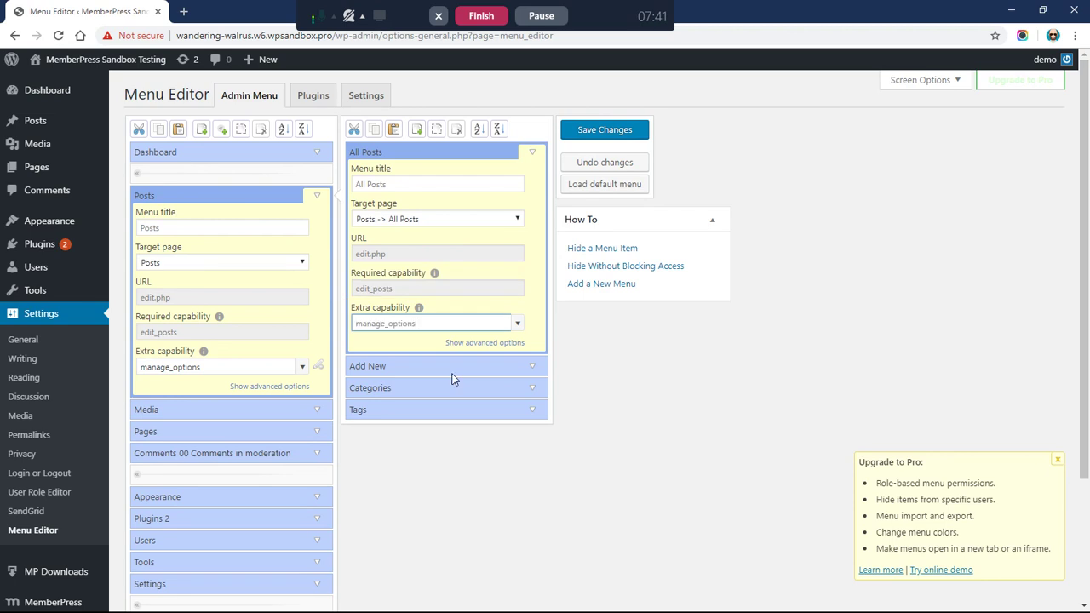
{"action": "left_click", "coordinate": [532, 365]}
{"action": "left_click", "coordinate": [434, 537]}
{"action": "type", "text": "manage_options"}
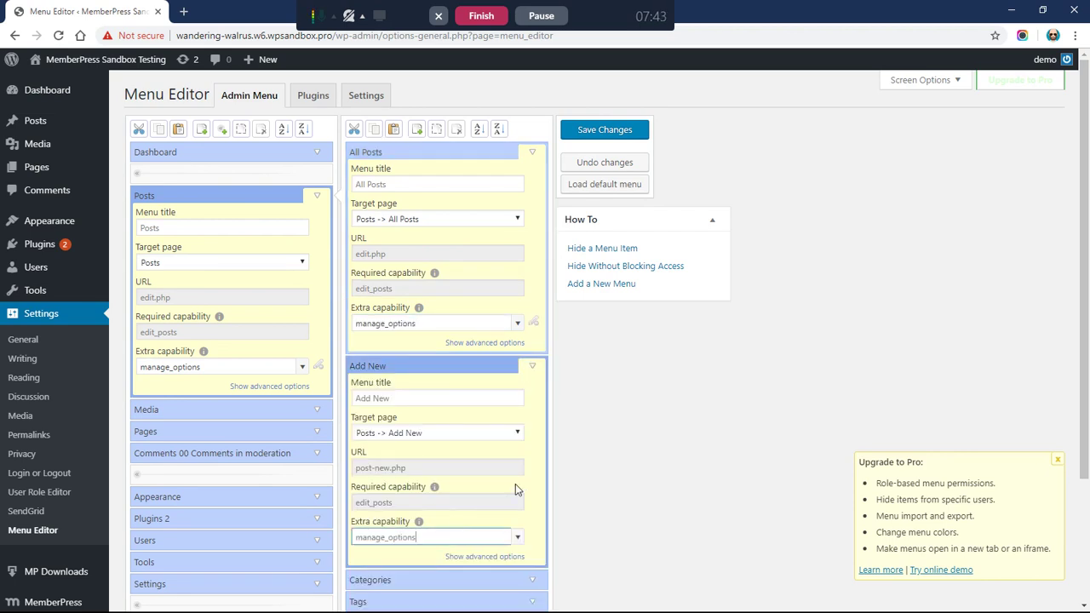
{"action": "scroll", "coordinate": [516, 486], "scroll_direction": "down", "scroll_amount": 2}
Give the Categories and Tags submenu items the extra capability manage_options.
{"action": "left_click", "coordinate": [531, 417]}
{"action": "scroll", "coordinate": [485, 433], "scroll_direction": "down", "scroll_amount": 2}
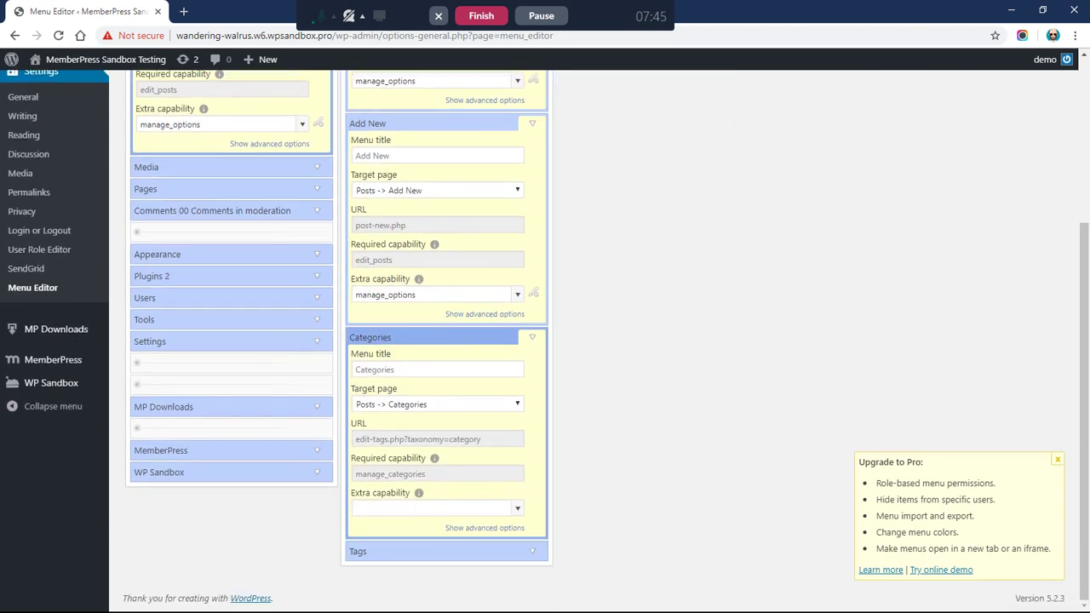
{"action": "left_click", "coordinate": [434, 509]}
{"action": "type", "text": "manage_options"}
{"action": "left_click", "coordinate": [532, 551]}
{"action": "scroll", "coordinate": [534, 556], "scroll_direction": "down", "scroll_amount": 3}
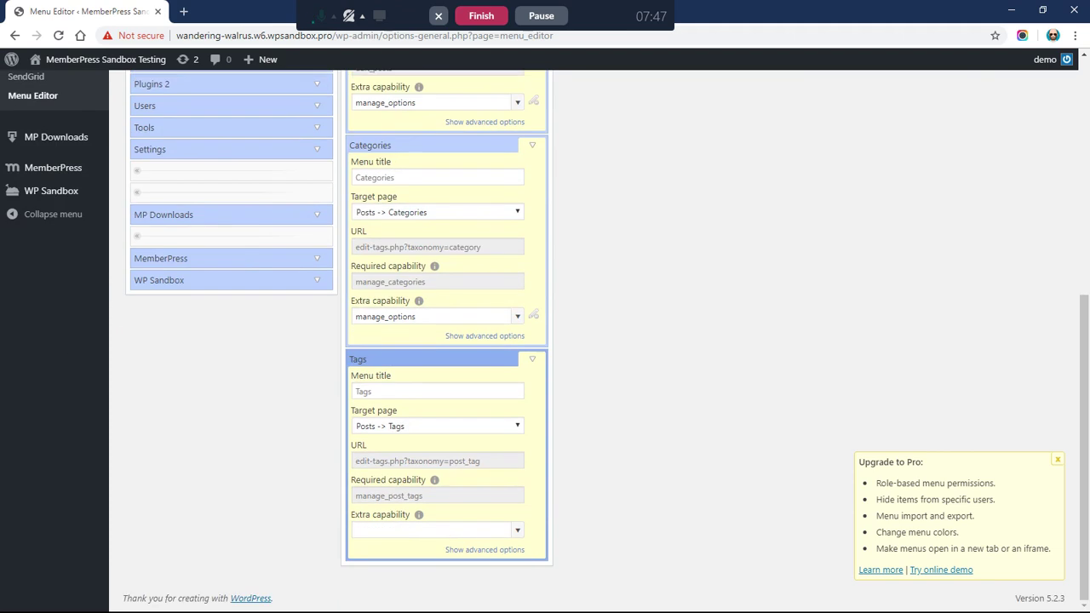
{"action": "left_click", "coordinate": [434, 530]}
{"action": "type", "text": "manage_options"}
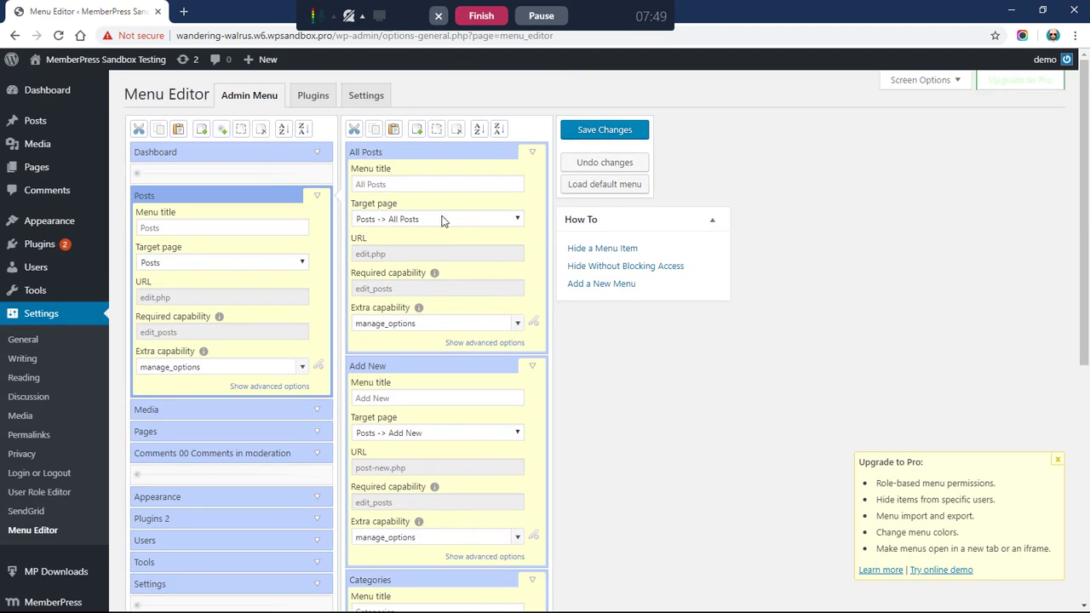
Collapse the Posts submenu items, copy the manage_options value, and collapse Posts.
{"action": "left_click", "coordinate": [532, 154]}
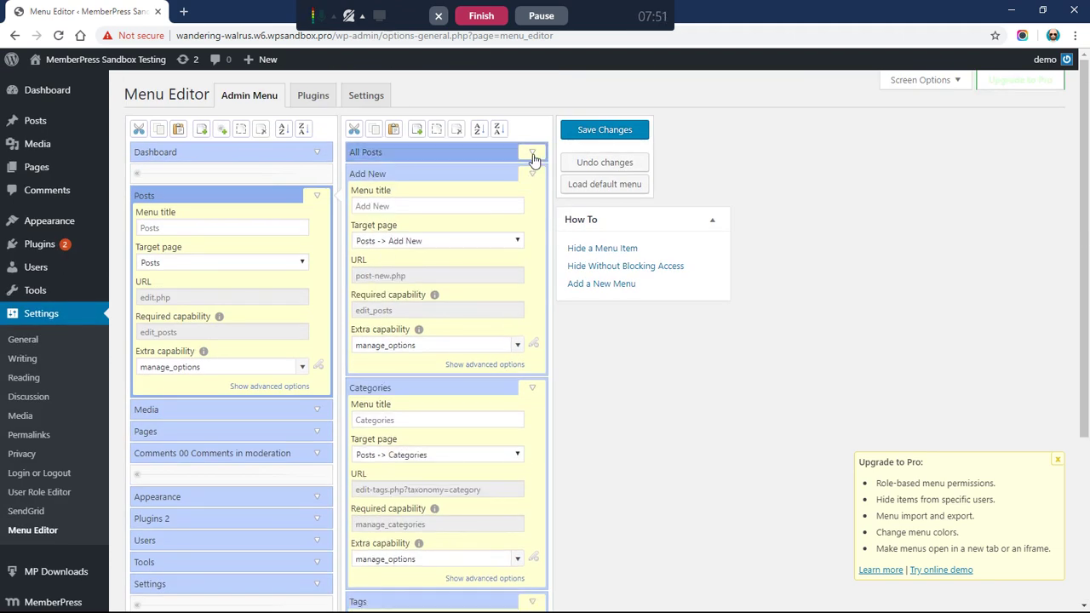
{"action": "left_click", "coordinate": [529, 174]}
{"action": "left_click", "coordinate": [533, 196]}
{"action": "left_click", "coordinate": [532, 218]}
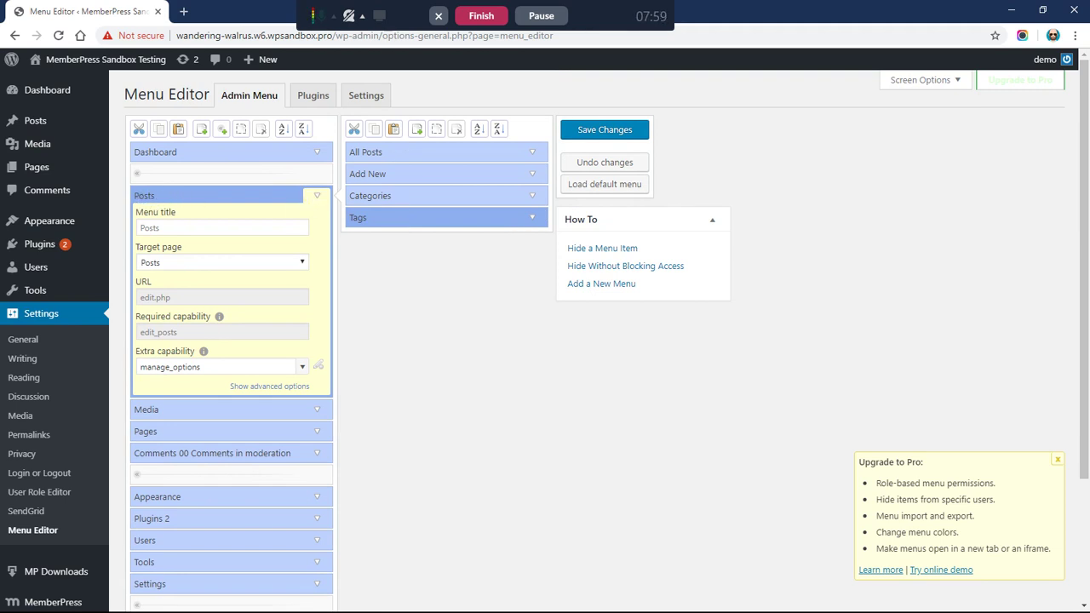
{"action": "double_click", "coordinate": [205, 371]}
{"action": "key", "text": "ctrl+c"}
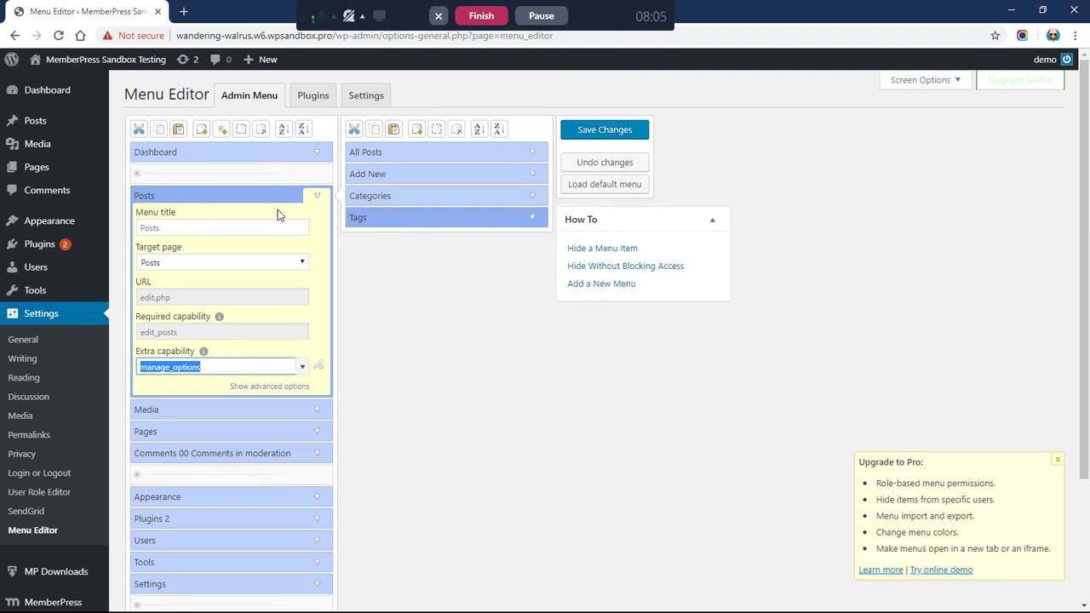
{"action": "left_click", "coordinate": [317, 195]}
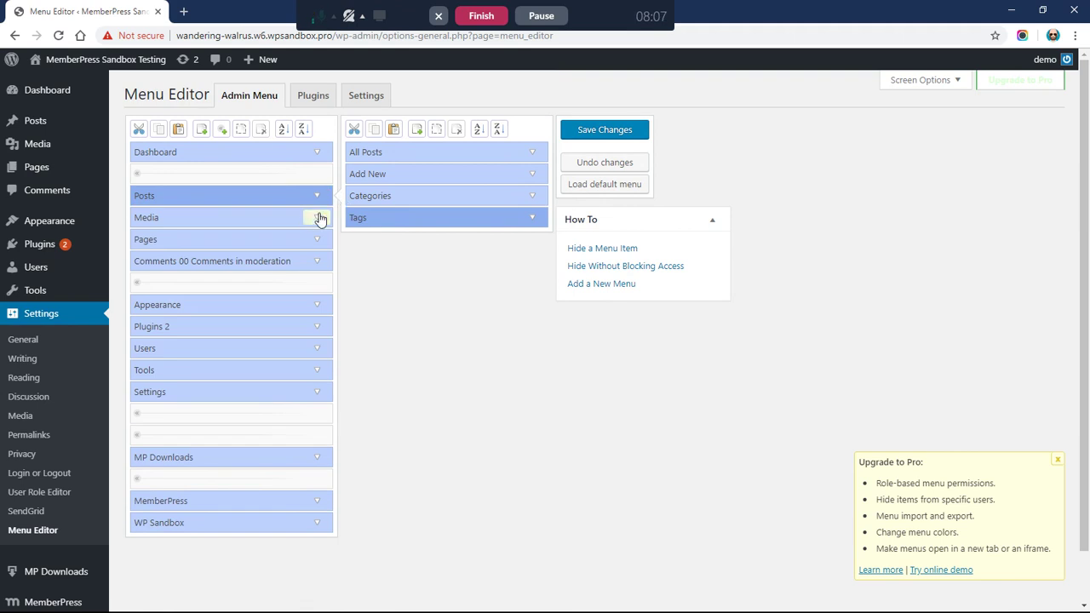
Give Media, Library and Media Add New the extra capability manage_options.
{"action": "left_click", "coordinate": [316, 218]}
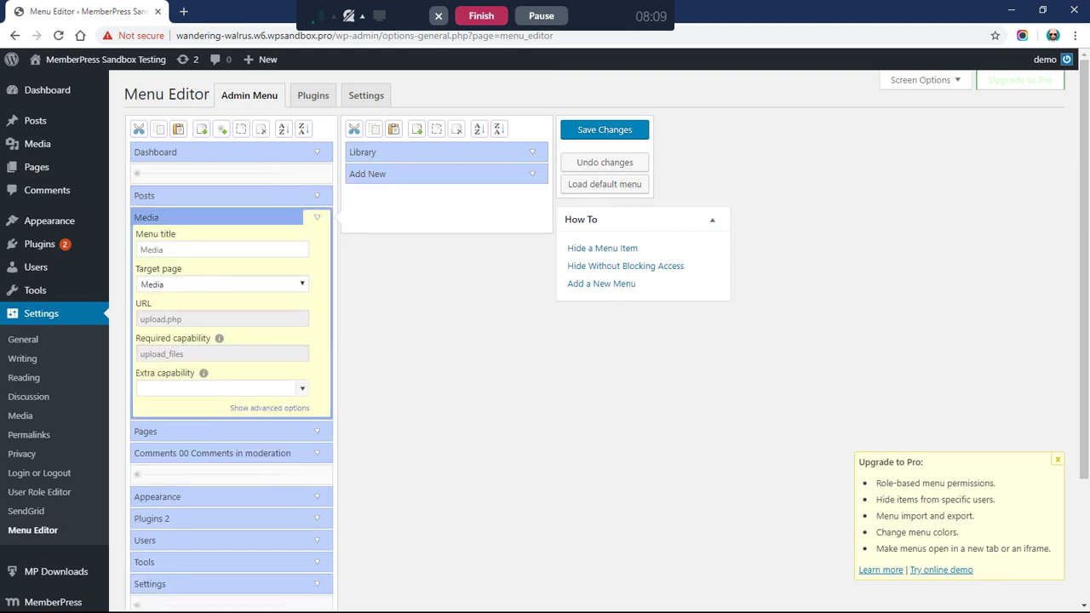
{"action": "key", "text": "ctrl+v"}
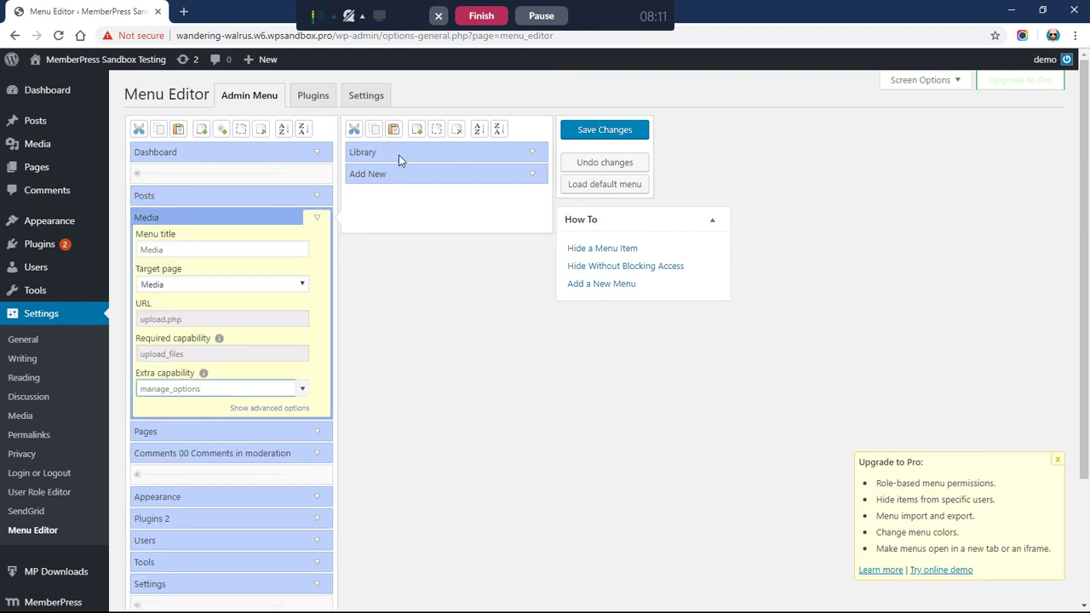
{"action": "left_click", "coordinate": [532, 151]}
{"action": "left_click", "coordinate": [443, 323]}
{"action": "key", "text": "ctrl+v"}
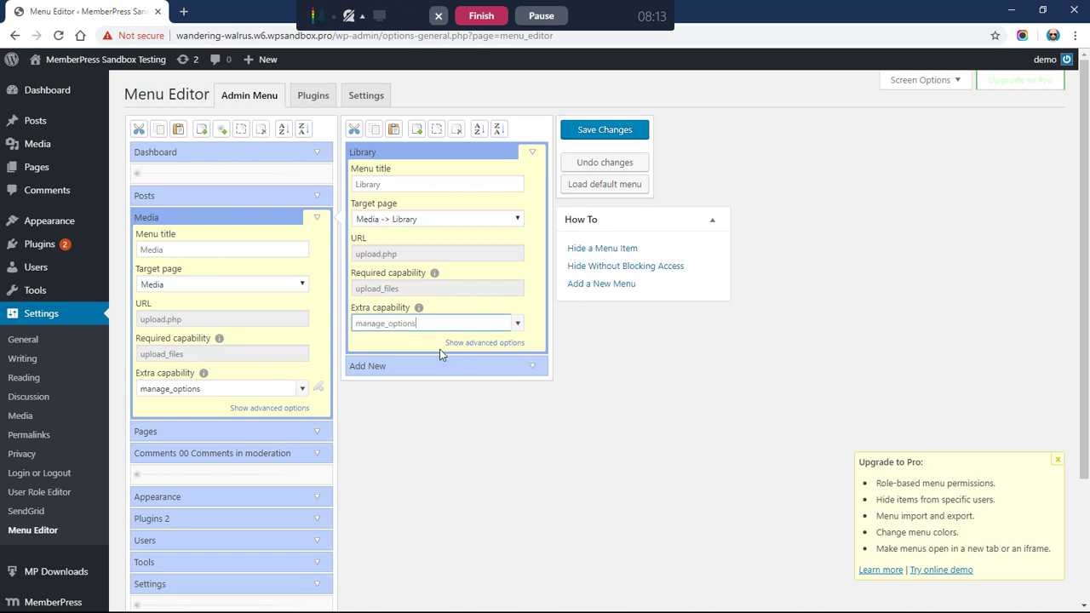
{"action": "left_click", "coordinate": [529, 366]}
{"action": "scroll", "coordinate": [528, 366], "scroll_direction": "down", "scroll_amount": 2}
{"action": "left_click", "coordinate": [434, 401]}
{"action": "key", "text": "ctrl+v"}
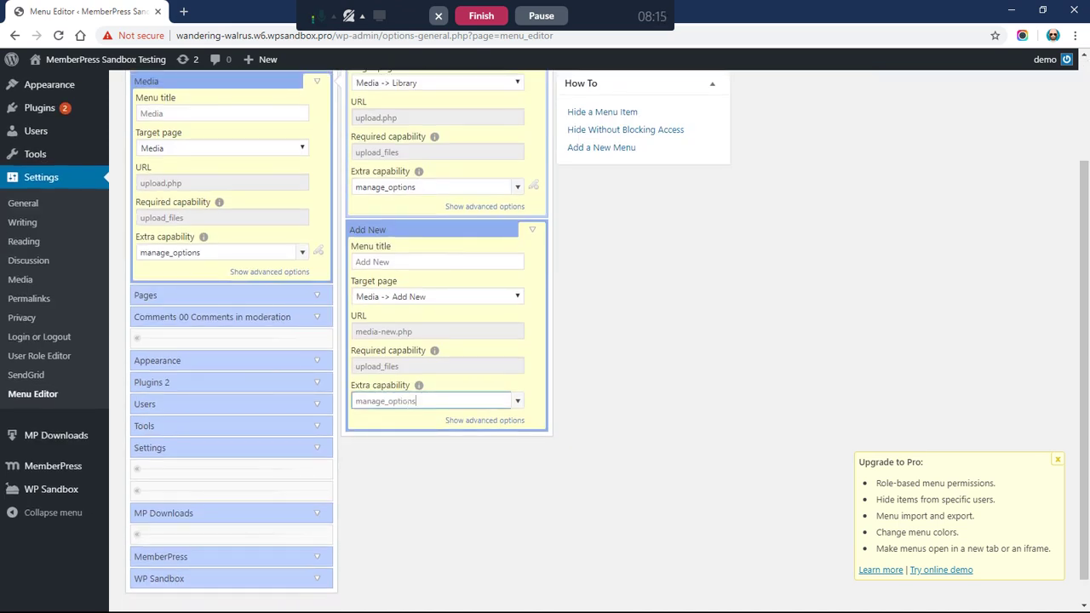
Give Pages, All Pages and Pages Add New the extra capability manage_options.
{"action": "left_click", "coordinate": [317, 296]}
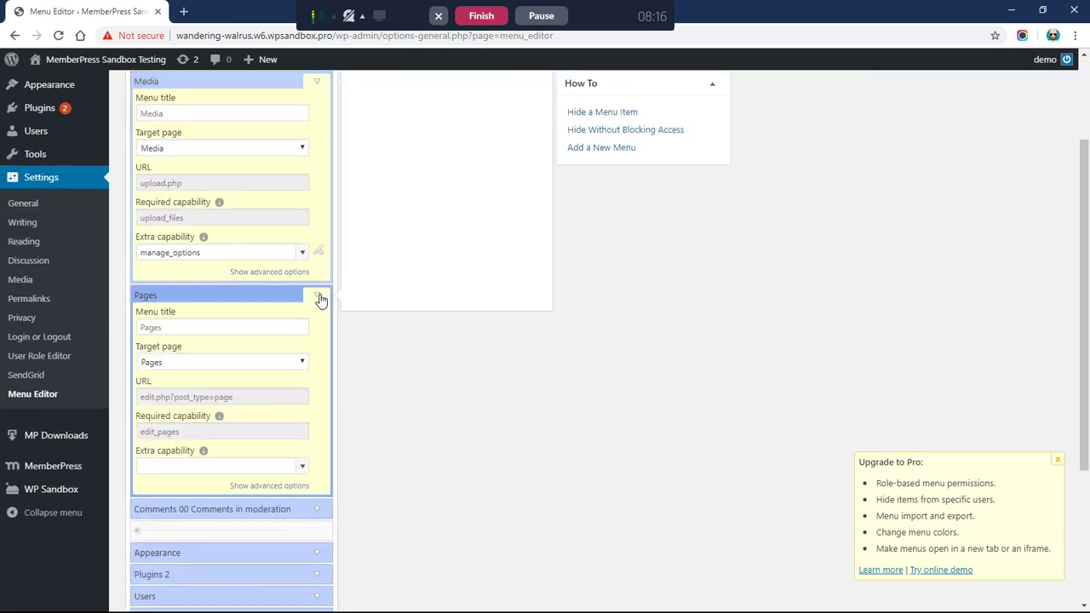
{"action": "left_click", "coordinate": [217, 465]}
{"action": "key", "text": "ctrl+v"}
{"action": "scroll", "coordinate": [399, 382], "scroll_direction": "up", "scroll_amount": 2}
{"action": "left_click", "coordinate": [529, 157]}
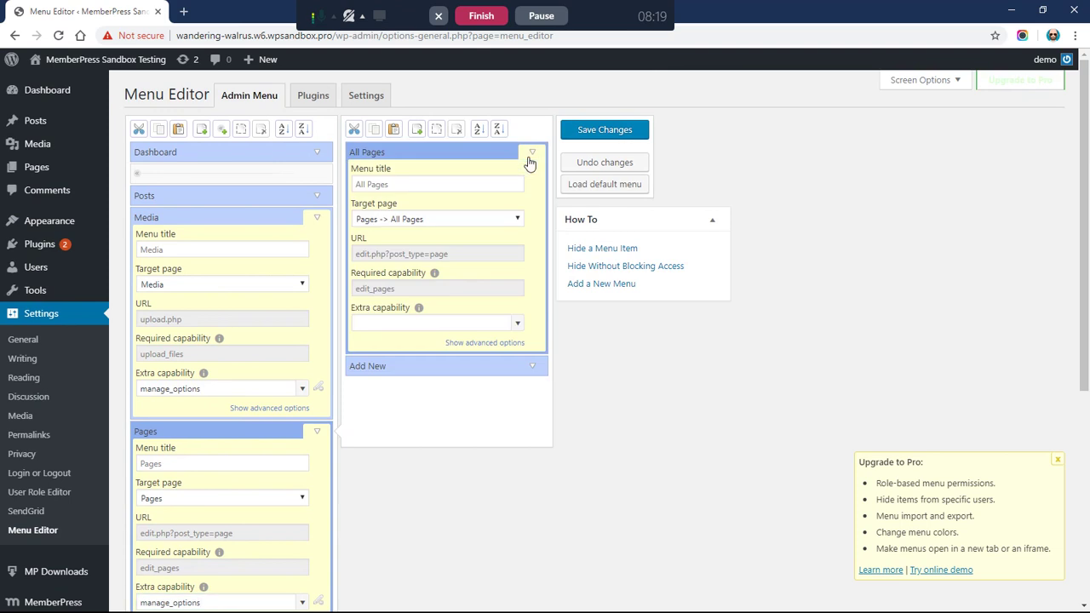
{"action": "left_click", "coordinate": [430, 323]}
{"action": "key", "text": "ctrl+v"}
{"action": "left_click", "coordinate": [531, 366]}
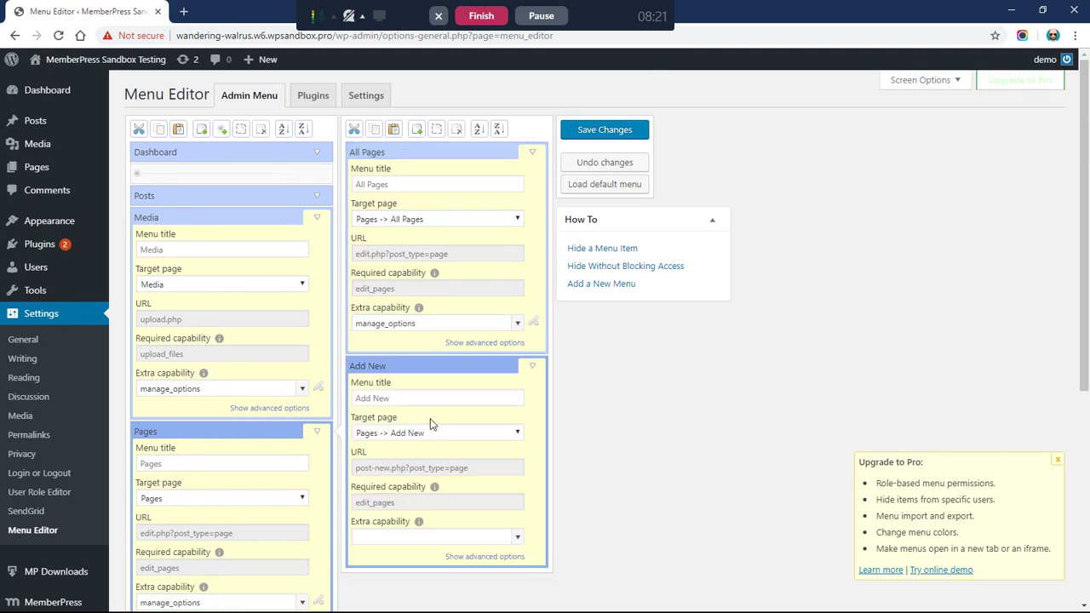
{"action": "left_click", "coordinate": [405, 536]}
{"action": "key", "text": "ctrl+v"}
{"action": "scroll", "coordinate": [330, 315], "scroll_direction": "down", "scroll_amount": 4}
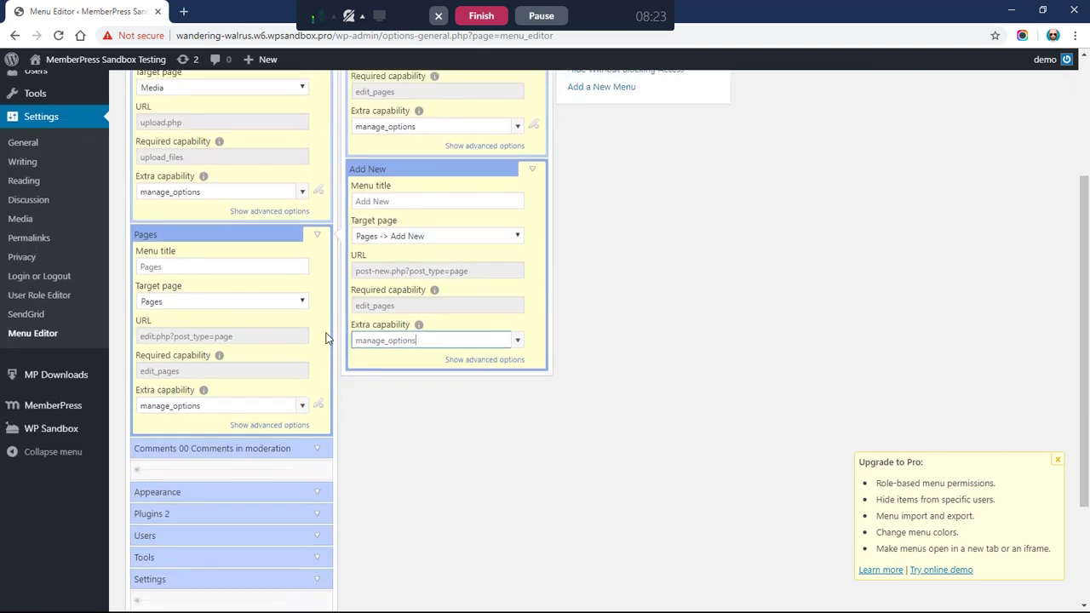
Give Comments and All Comments the extra capability manage_options.
{"action": "left_click", "coordinate": [316, 291]}
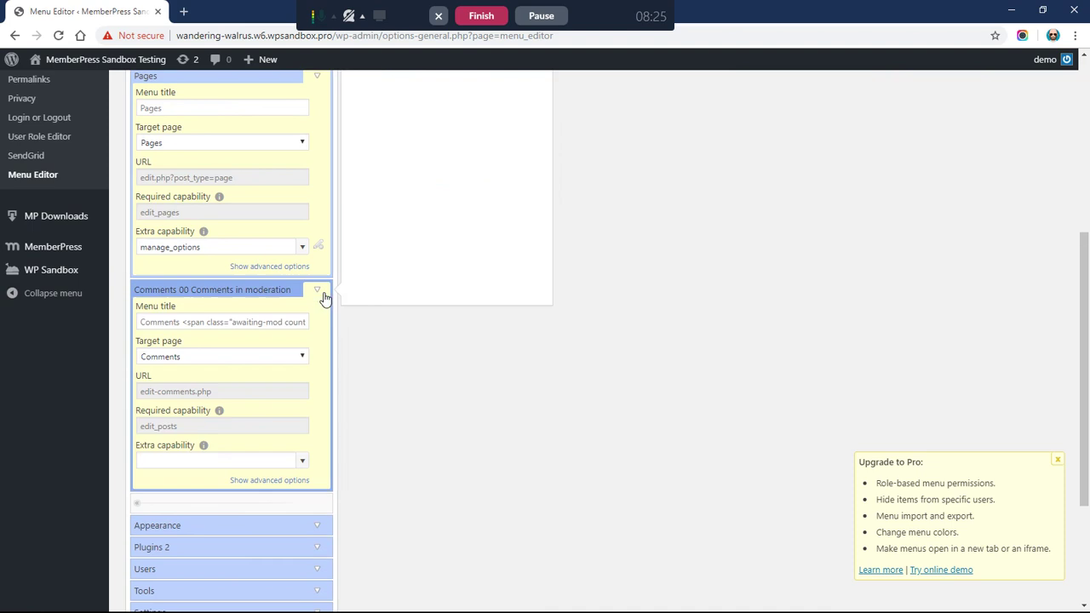
{"action": "left_click", "coordinate": [238, 460]}
{"action": "key", "text": "ctrl+v"}
{"action": "scroll", "coordinate": [438, 301], "scroll_direction": "up", "scroll_amount": 4}
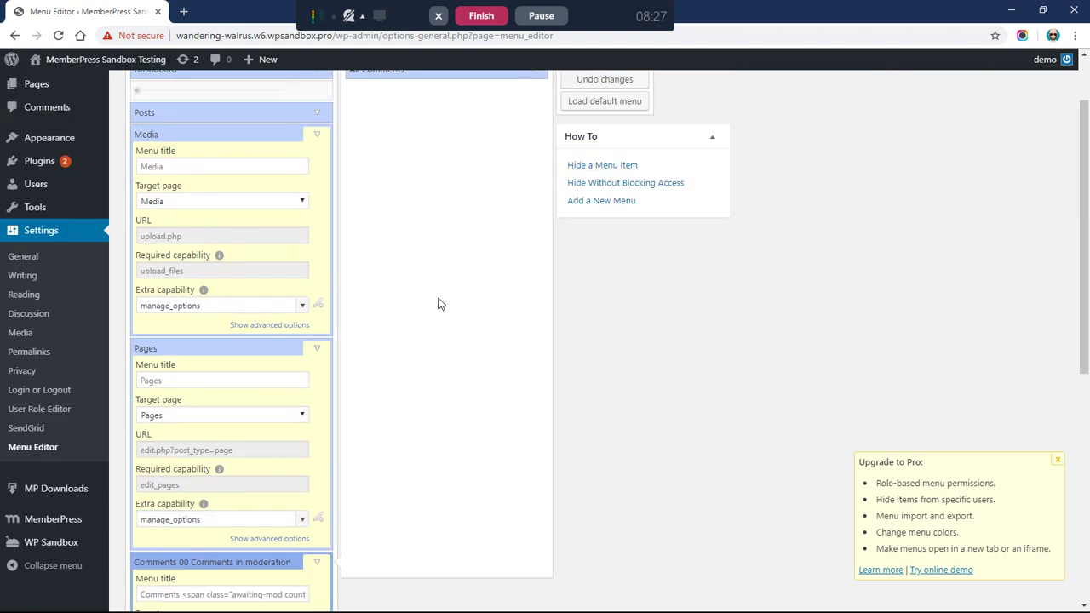
{"action": "left_click", "coordinate": [532, 152]}
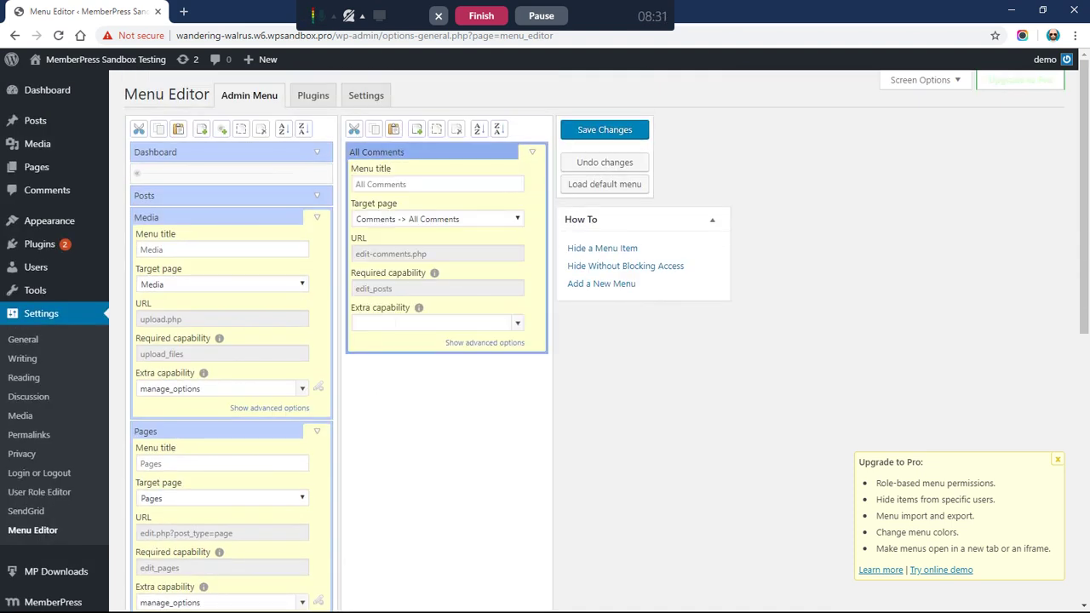
{"action": "left_click", "coordinate": [426, 323]}
{"action": "key", "text": "ctrl+v"}
{"action": "left_click", "coordinate": [532, 153]}
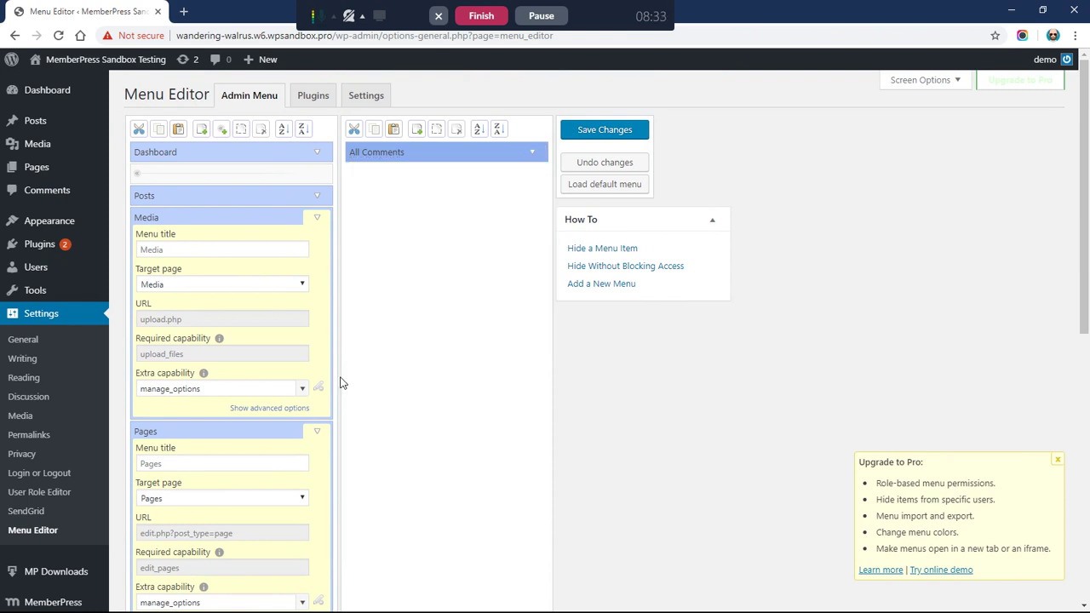
{"action": "scroll", "coordinate": [374, 344], "scroll_direction": "down", "scroll_amount": 7}
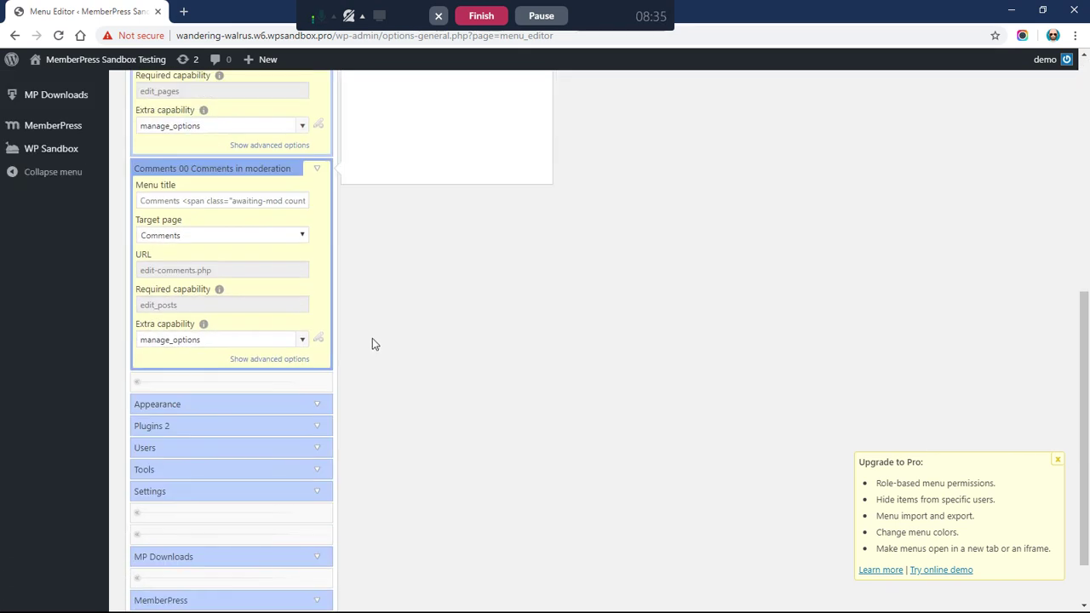
Give Appearance, Themes, Customize and Widgets the extra capability manage_options.
{"action": "left_click", "coordinate": [317, 334]}
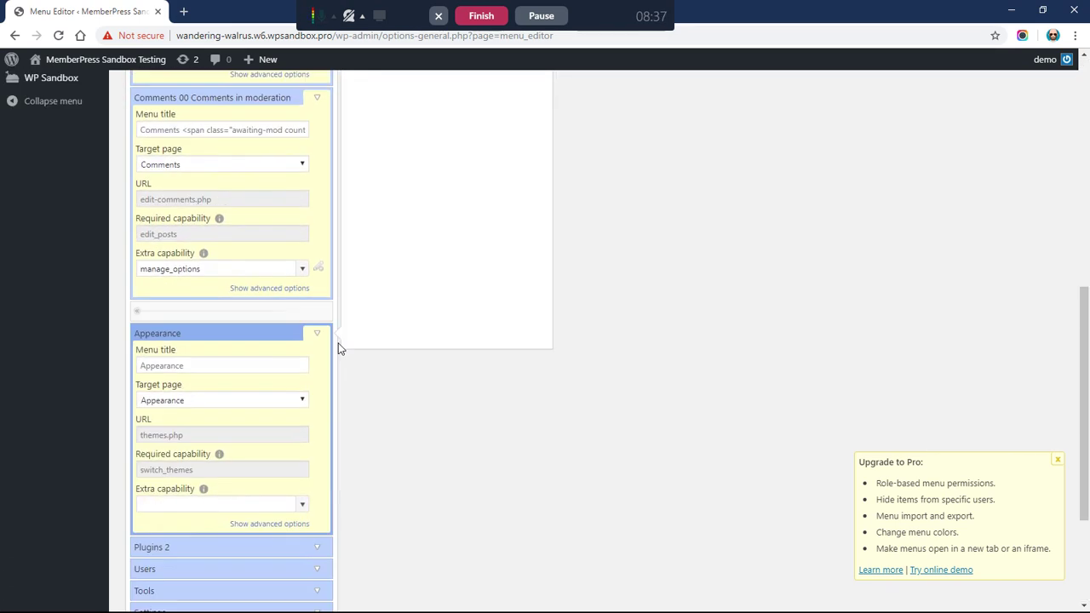
{"action": "scroll", "coordinate": [385, 392], "scroll_direction": "up", "scroll_amount": 8}
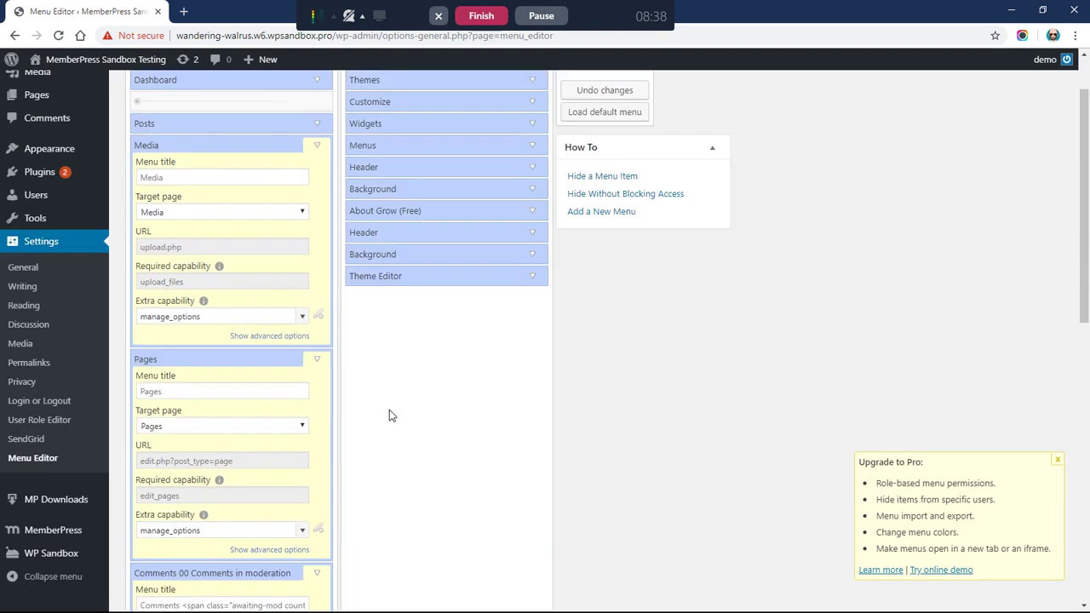
{"action": "scroll", "coordinate": [534, 166], "scroll_direction": "up", "scroll_amount": 1}
{"action": "left_click", "coordinate": [533, 154]}
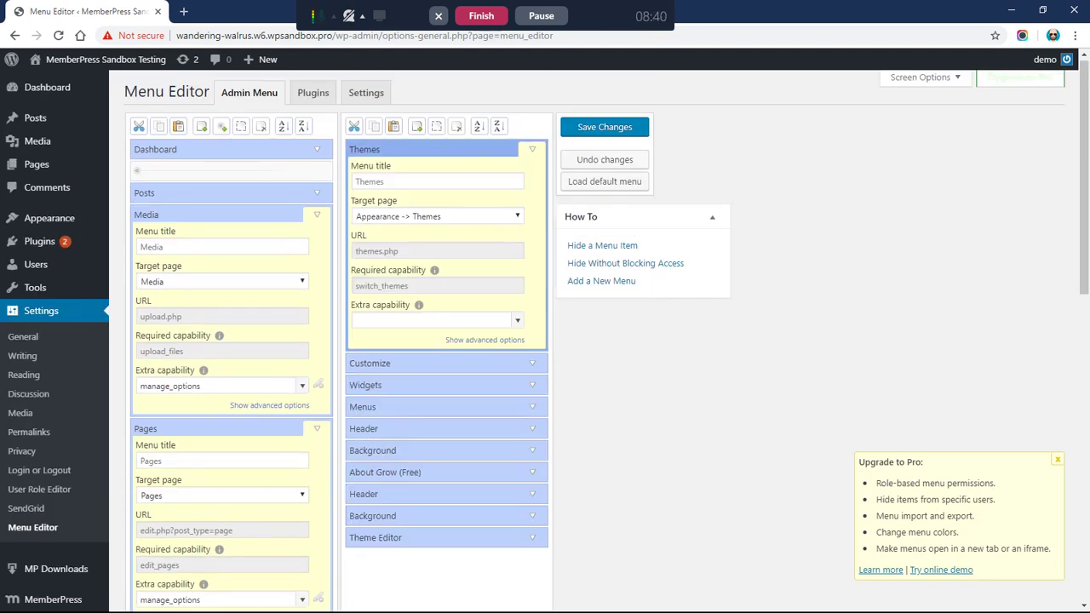
{"action": "left_click", "coordinate": [511, 363]}
{"action": "left_click", "coordinate": [434, 534]}
{"action": "type", "text": "manage_options"}
{"action": "scroll", "coordinate": [508, 332], "scroll_direction": "down", "scroll_amount": 4}
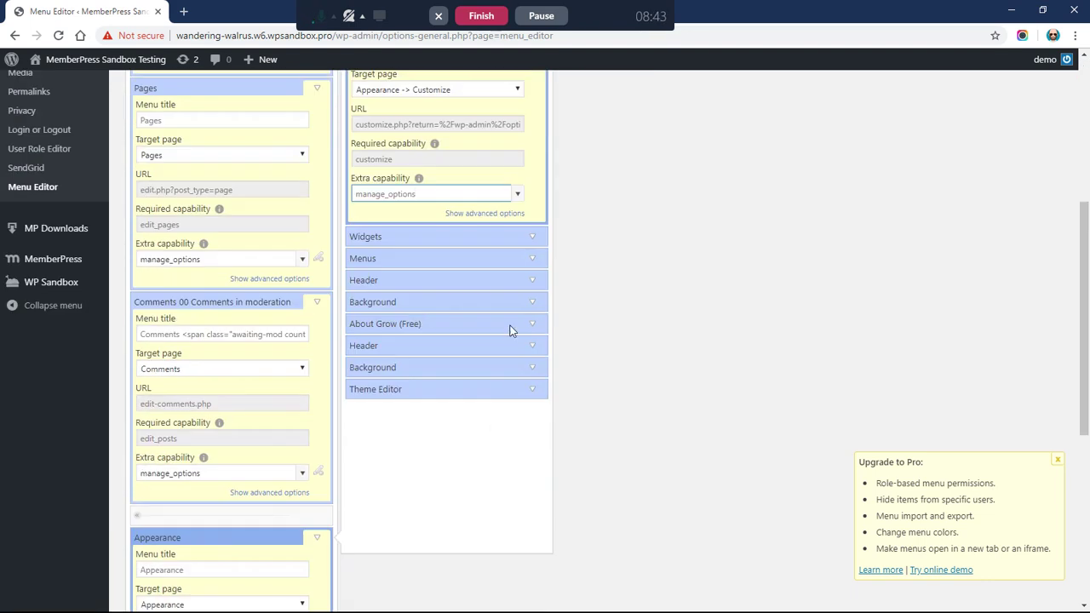
{"action": "left_click", "coordinate": [532, 239]}
{"action": "left_click", "coordinate": [412, 407]}
{"action": "type", "text": "manage_options"}
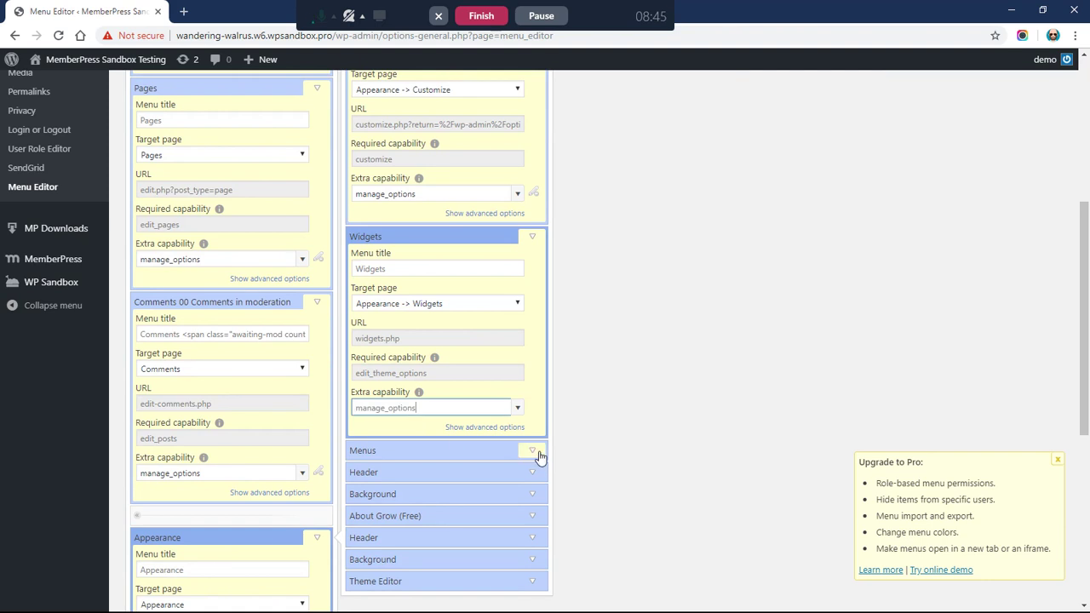
Give the Menus, Header and Background items the extra capability manage_options.
{"action": "left_click", "coordinate": [535, 452]}
{"action": "scroll", "coordinate": [399, 398], "scroll_direction": "down", "scroll_amount": 3}
{"action": "left_click", "coordinate": [400, 350]}
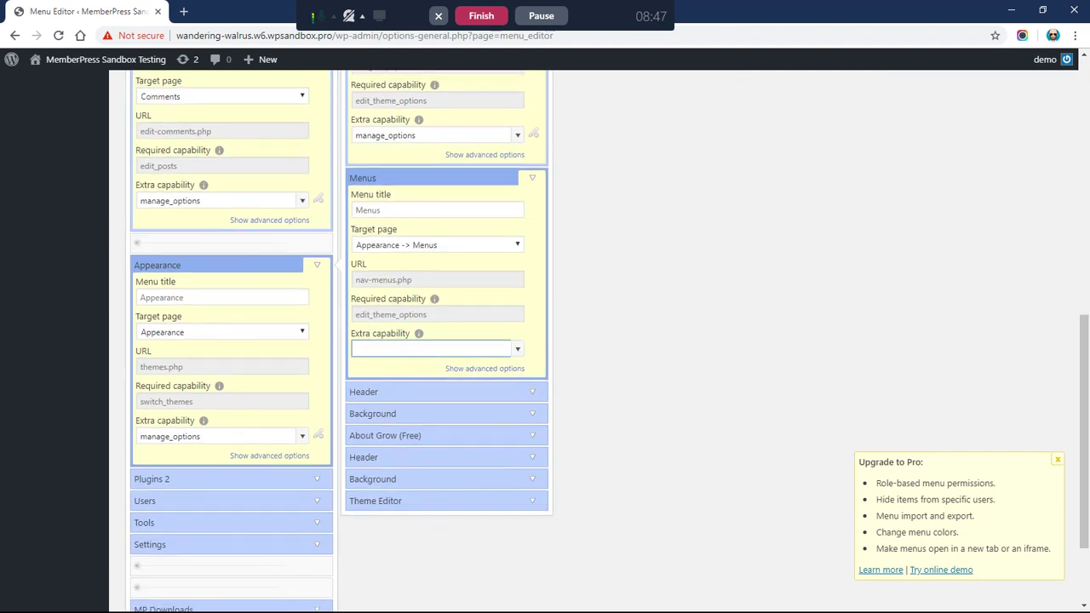
{"action": "type", "text": "manage_options"}
{"action": "left_click", "coordinate": [530, 393]}
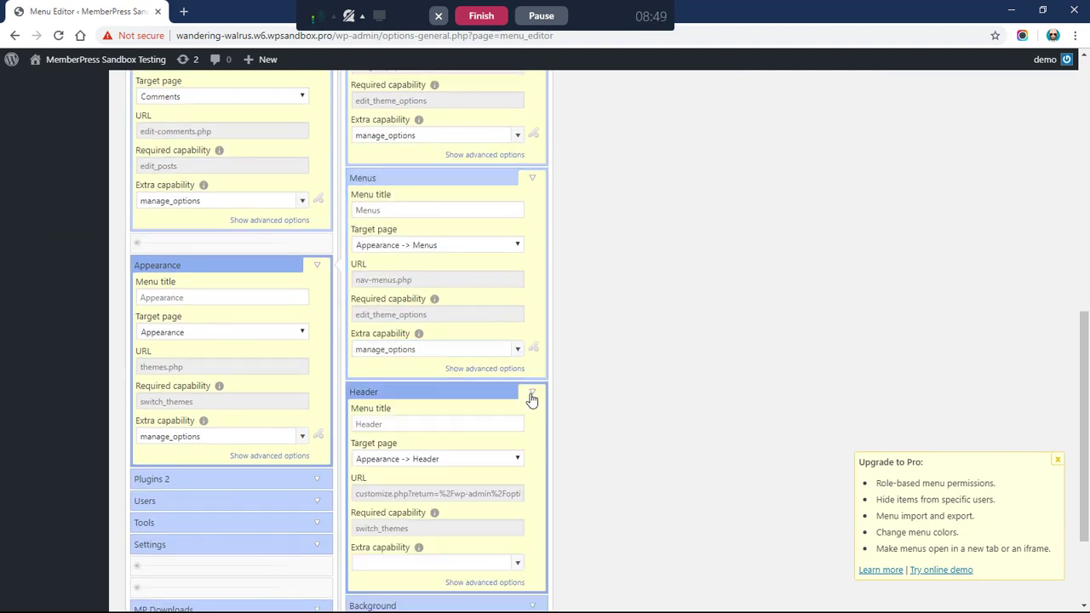
{"action": "scroll", "coordinate": [426, 477], "scroll_direction": "down", "scroll_amount": 1}
{"action": "left_click", "coordinate": [434, 420]}
{"action": "type", "text": "manage_options"}
{"action": "left_click", "coordinate": [532, 463]}
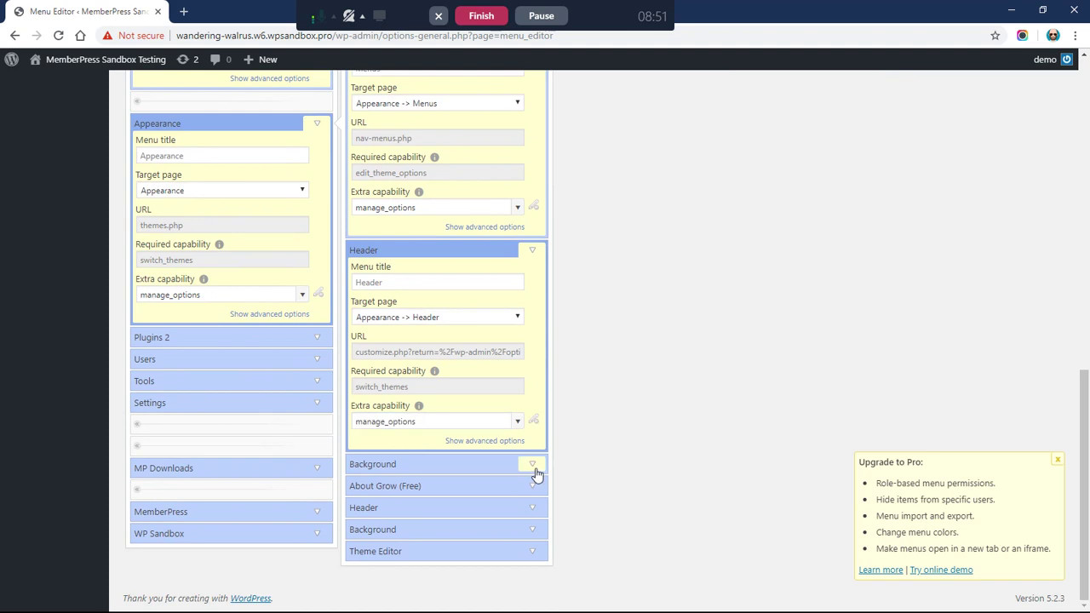
{"action": "scroll", "coordinate": [478, 507], "scroll_direction": "down", "scroll_amount": 2}
{"action": "left_click", "coordinate": [414, 443]}
{"action": "type", "text": "manage_options"}
Give About Grow (Free), the second Header, Background and Theme Editor the extra capability manage_options.
{"action": "left_click", "coordinate": [533, 486]}
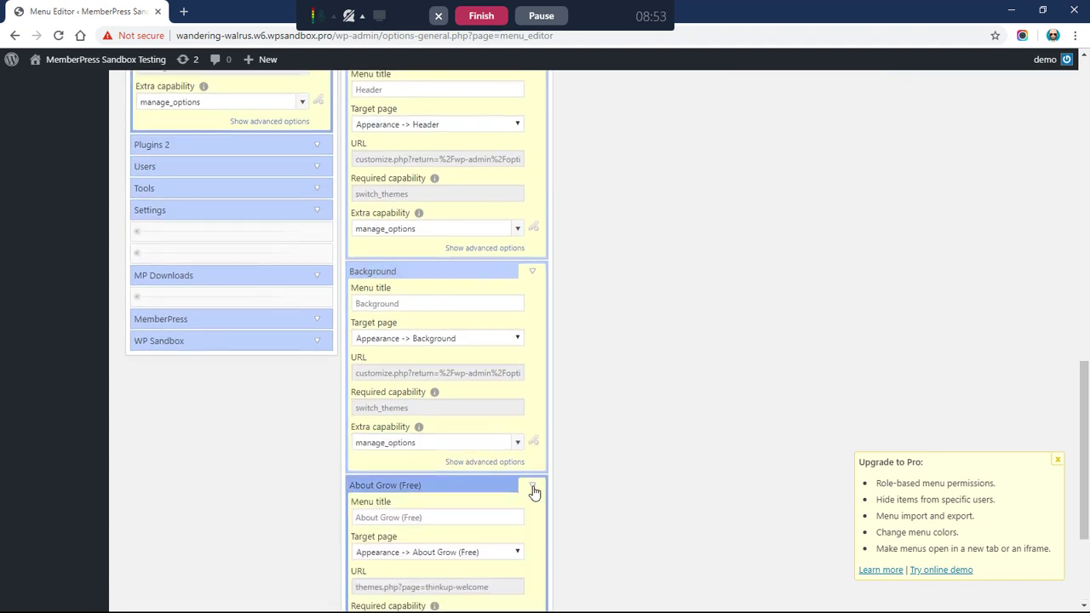
{"action": "scroll", "coordinate": [534, 486], "scroll_direction": "down", "scroll_amount": 2}
{"action": "left_click", "coordinate": [434, 465]}
{"action": "type", "text": "manage_options"}
{"action": "left_click", "coordinate": [532, 507]}
{"action": "scroll", "coordinate": [528, 508], "scroll_direction": "down", "scroll_amount": 2}
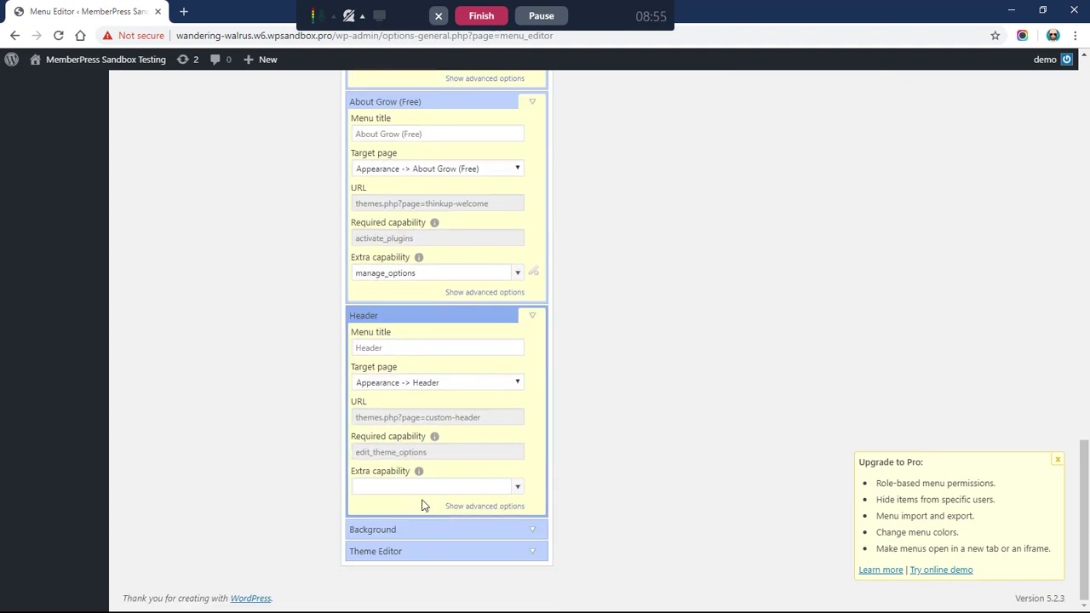
{"action": "left_click", "coordinate": [430, 487]}
{"action": "type", "text": "manage_options"}
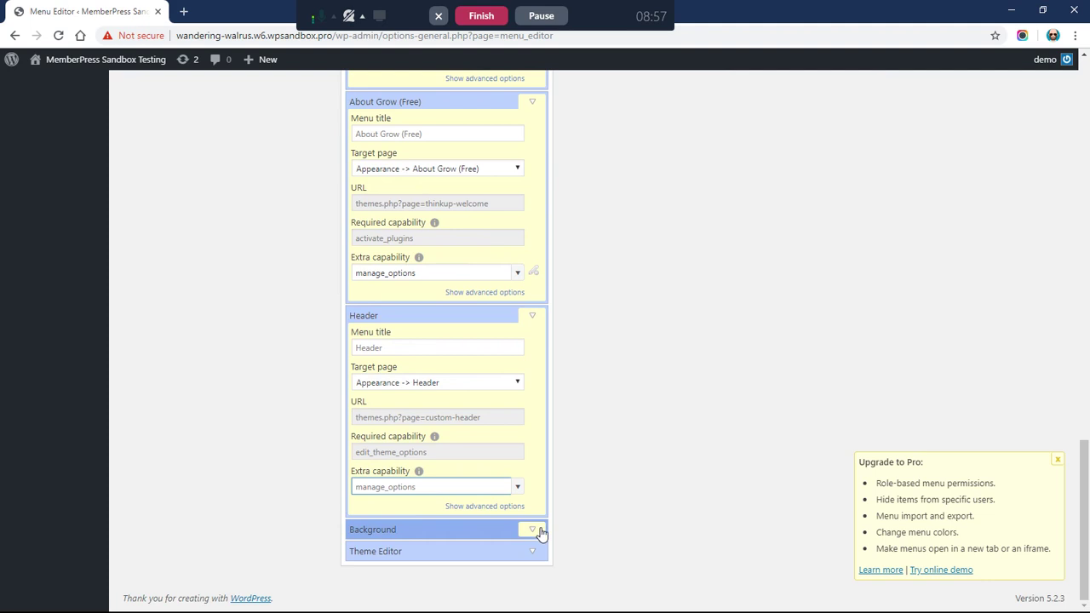
{"action": "left_click", "coordinate": [532, 530]}
{"action": "scroll", "coordinate": [527, 520], "scroll_direction": "down", "scroll_amount": 2}
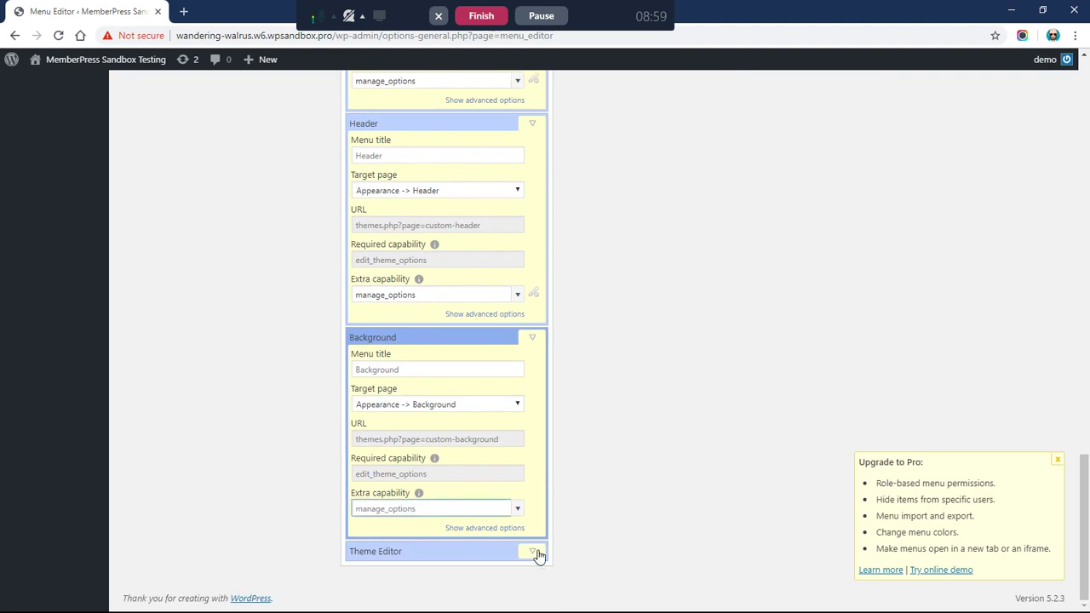
{"action": "left_click", "coordinate": [537, 553]}
{"action": "left_click", "coordinate": [462, 528]}
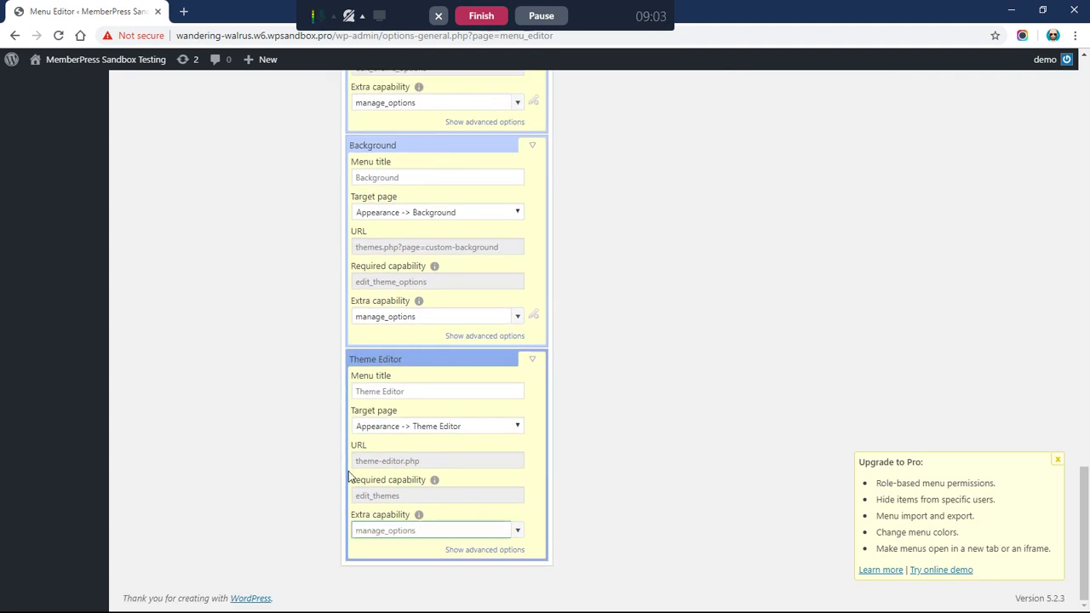
{"action": "scroll", "coordinate": [312, 431], "scroll_direction": "up", "scroll_amount": 15}
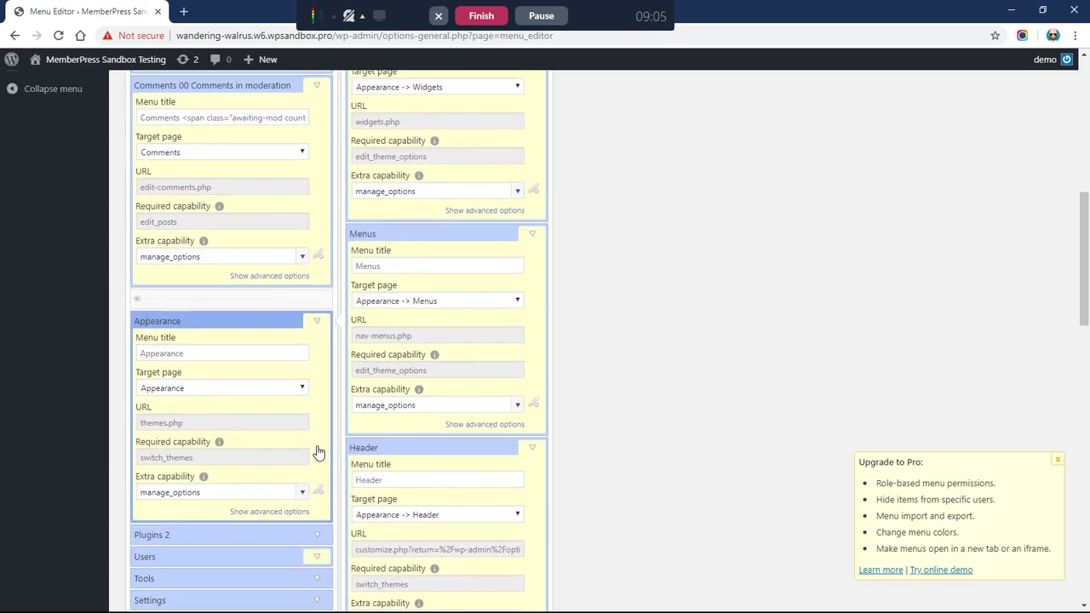
{"action": "scroll", "coordinate": [320, 451], "scroll_direction": "up", "scroll_amount": 10}
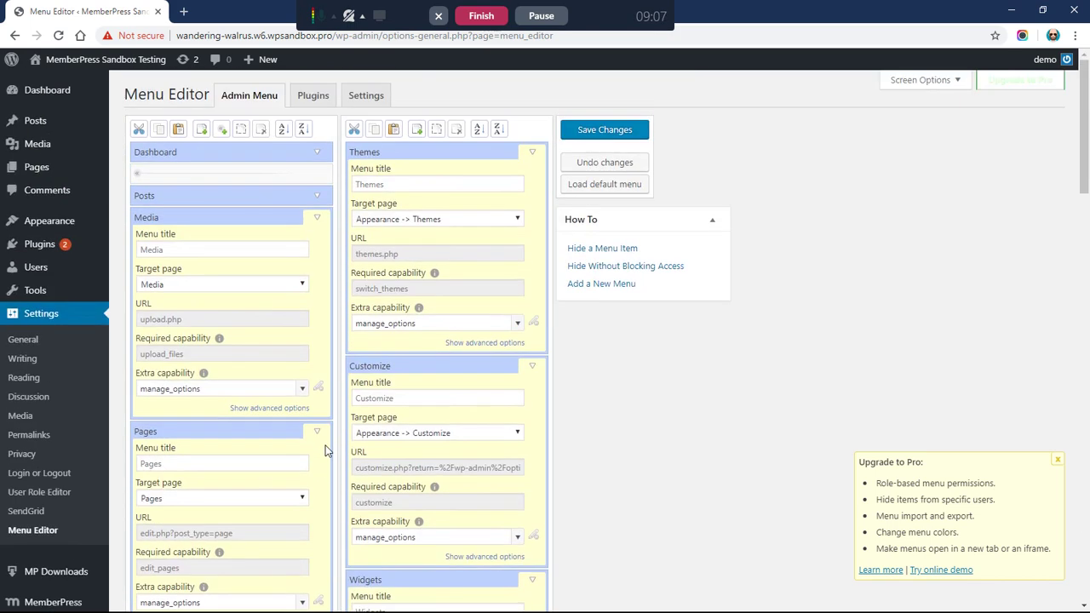
Give Plugins, Installed Plugins, Add New and Plugin Editor the extra capability manage_options.
{"action": "scroll", "coordinate": [322, 447], "scroll_direction": "down", "scroll_amount": 9}
{"action": "scroll", "coordinate": [321, 444], "scroll_direction": "down", "scroll_amount": 4}
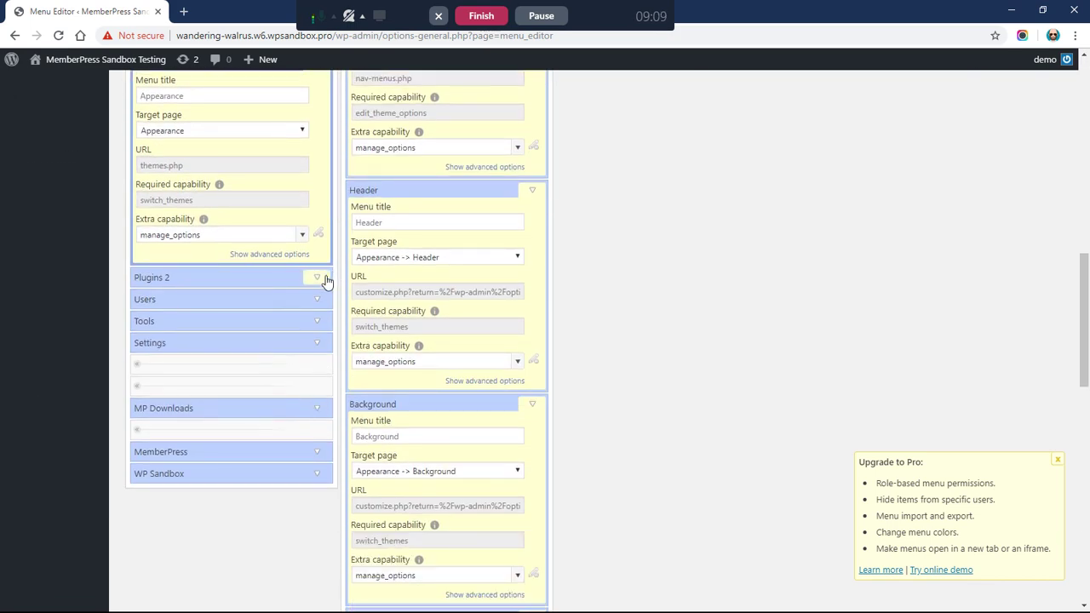
{"action": "left_click", "coordinate": [317, 278]}
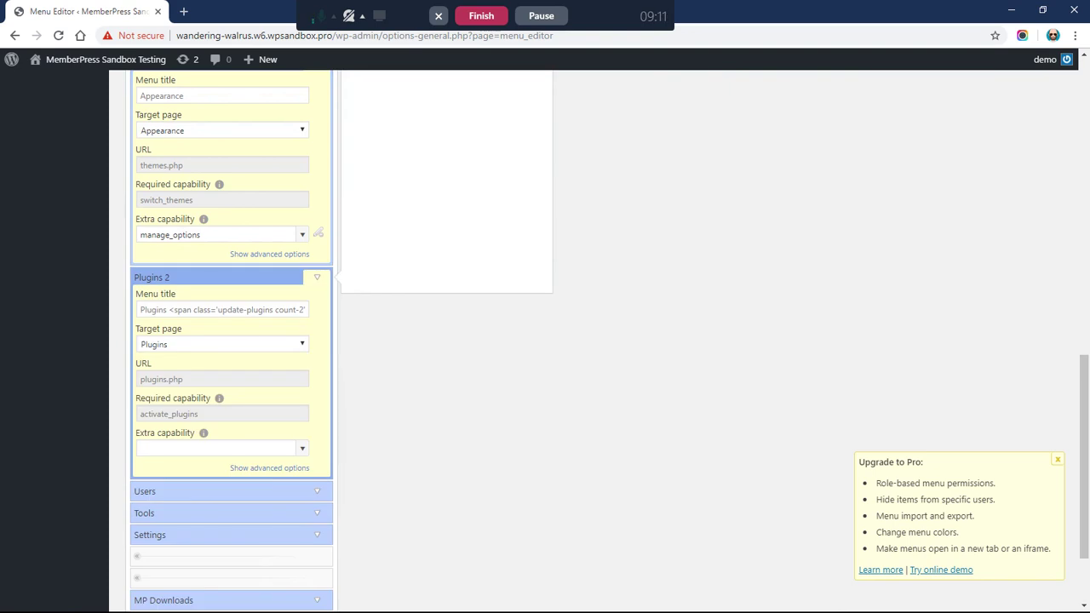
{"action": "scroll", "coordinate": [469, 343], "scroll_direction": "up", "scroll_amount": 9}
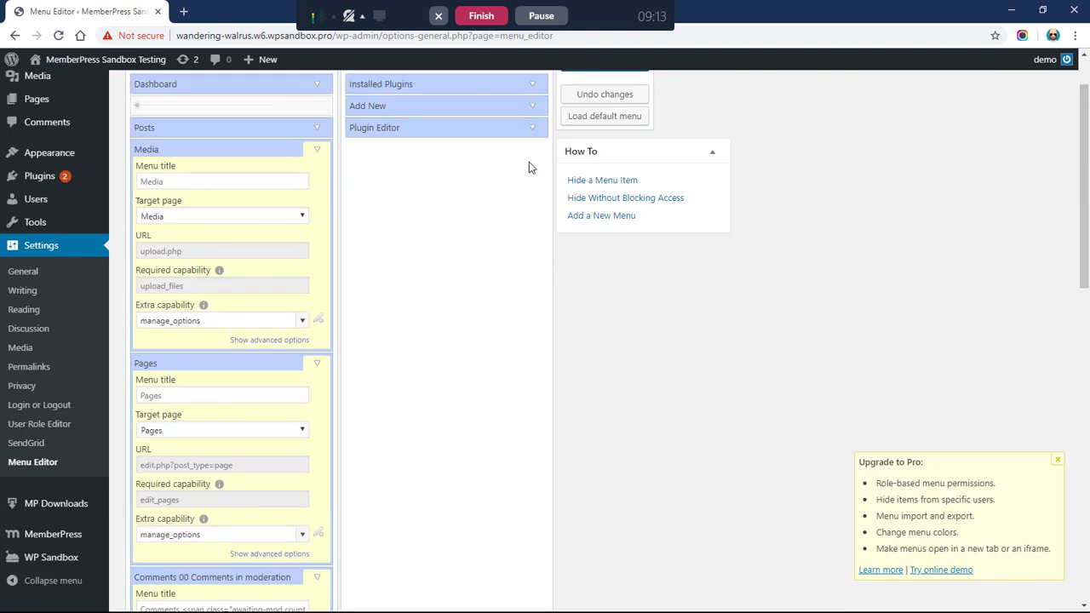
{"action": "scroll", "coordinate": [530, 168], "scroll_direction": "up", "scroll_amount": 1}
{"action": "left_click", "coordinate": [534, 154]}
{"action": "left_click", "coordinate": [450, 346]}
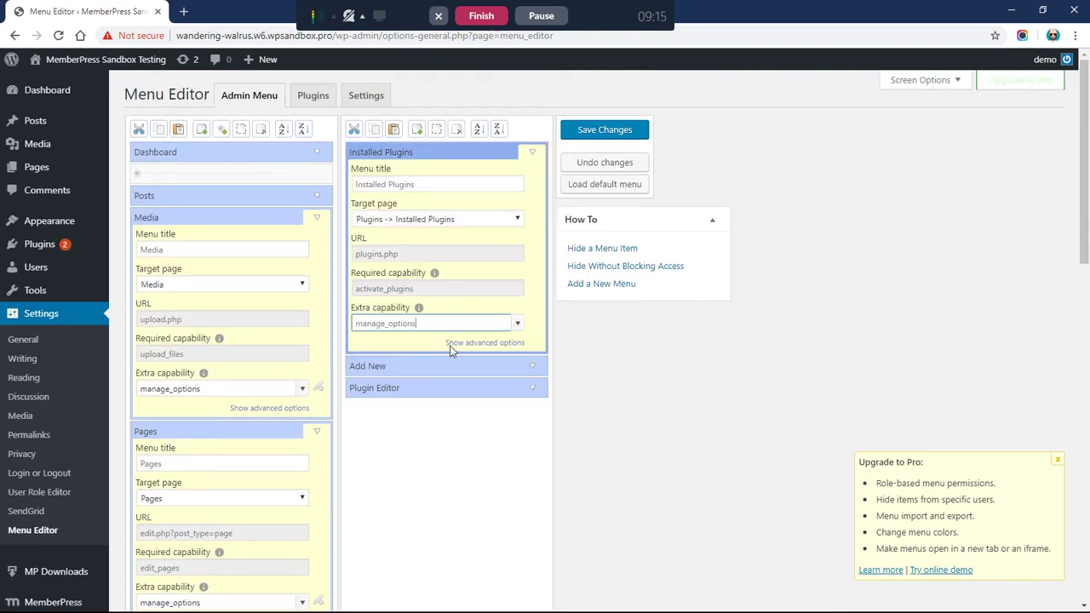
{"action": "left_click", "coordinate": [526, 366]}
{"action": "scroll", "coordinate": [426, 402], "scroll_direction": "down", "scroll_amount": 3}
{"action": "left_click", "coordinate": [433, 332]}
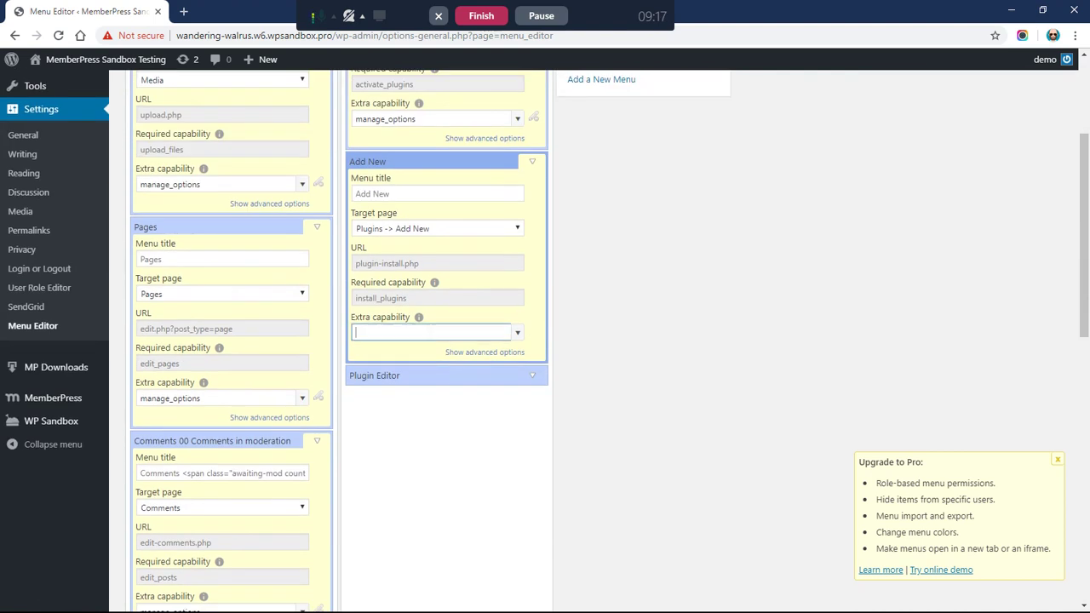
{"action": "left_click", "coordinate": [532, 376]}
Put the Plugins menu item back below Appearance, between Appearance and Users.
{"action": "scroll", "coordinate": [409, 460], "scroll_direction": "down", "scroll_amount": 3}
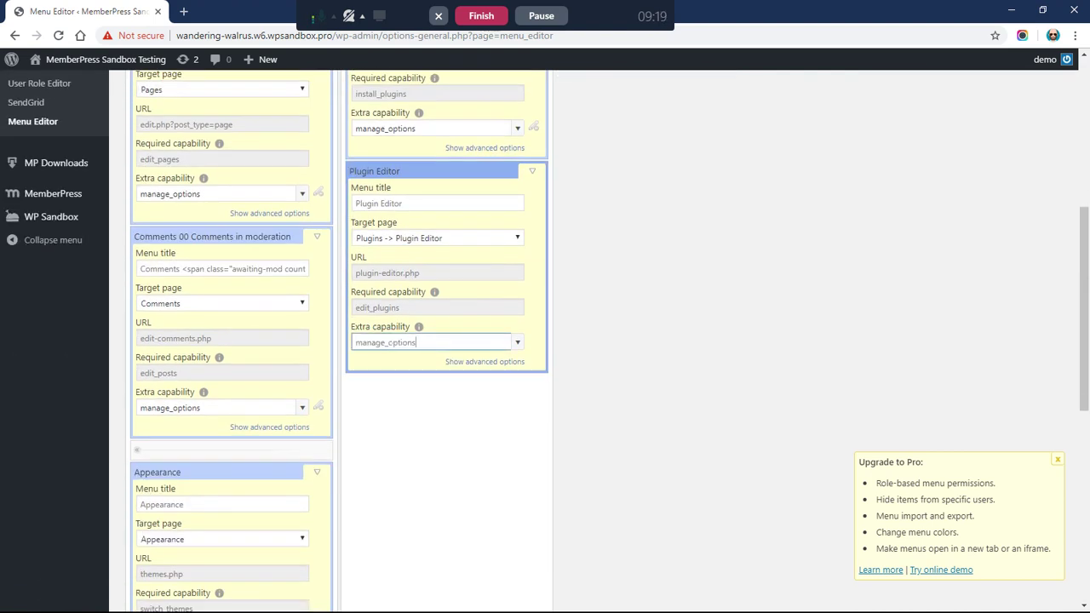
{"action": "scroll", "coordinate": [405, 444], "scroll_direction": "down", "scroll_amount": 4}
{"action": "scroll", "coordinate": [406, 444], "scroll_direction": "down", "scroll_amount": 3}
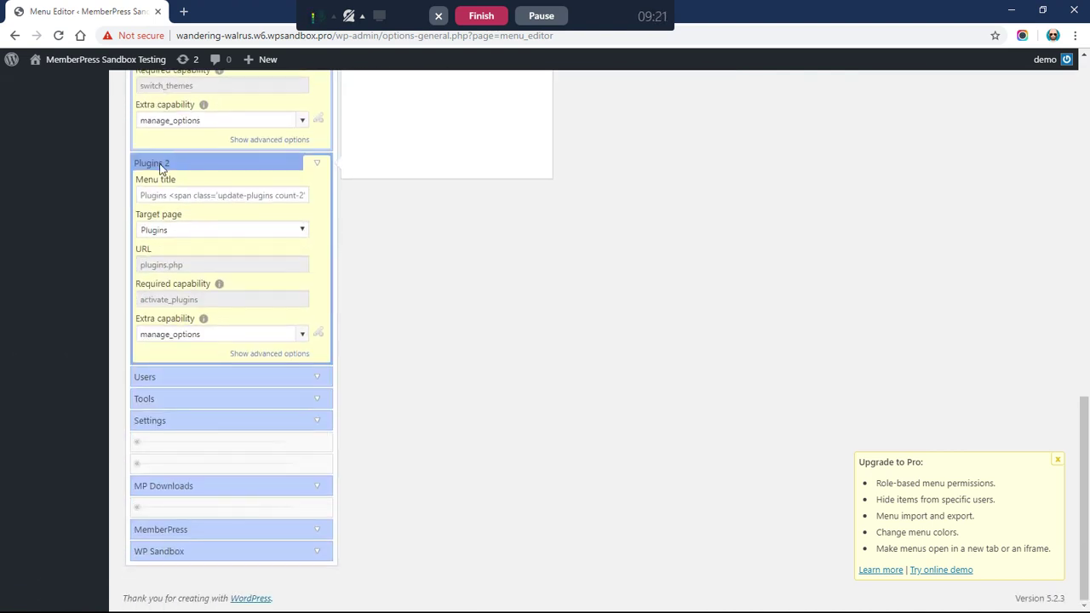
{"action": "left_click_drag", "start_coordinate": [139, 169], "coordinate": [180, 173]}
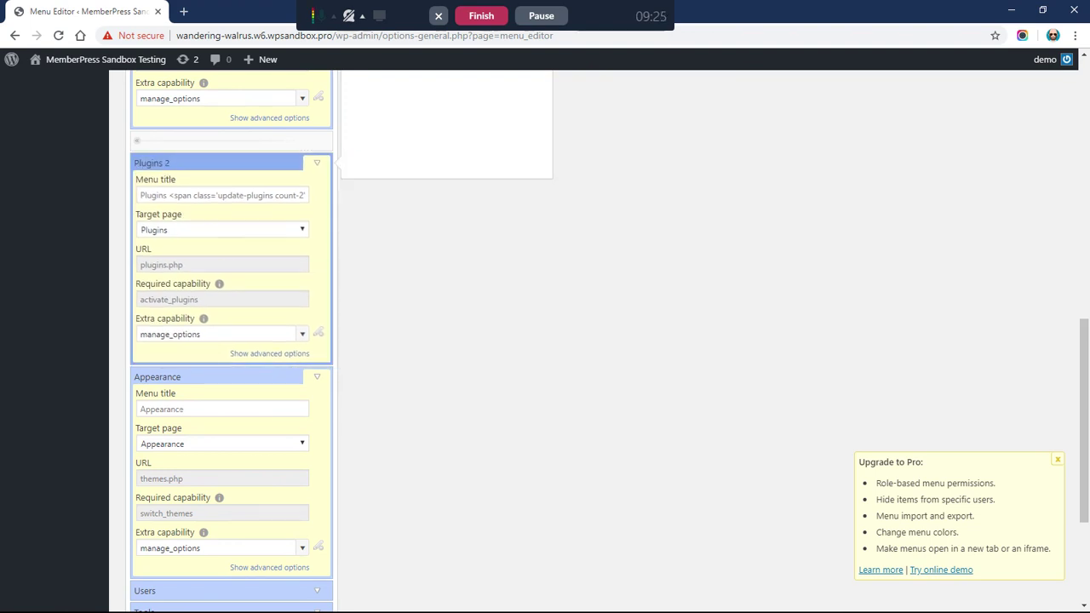
{"action": "scroll", "coordinate": [309, 331], "scroll_direction": "down", "scroll_amount": 2}
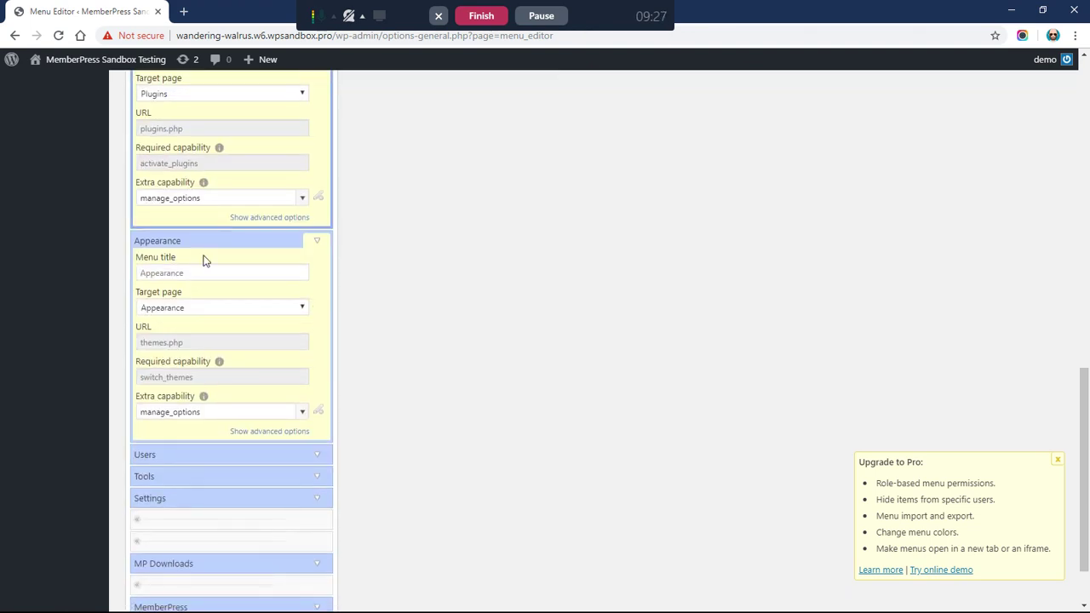
{"action": "scroll", "coordinate": [248, 251], "scroll_direction": "up", "scroll_amount": 3}
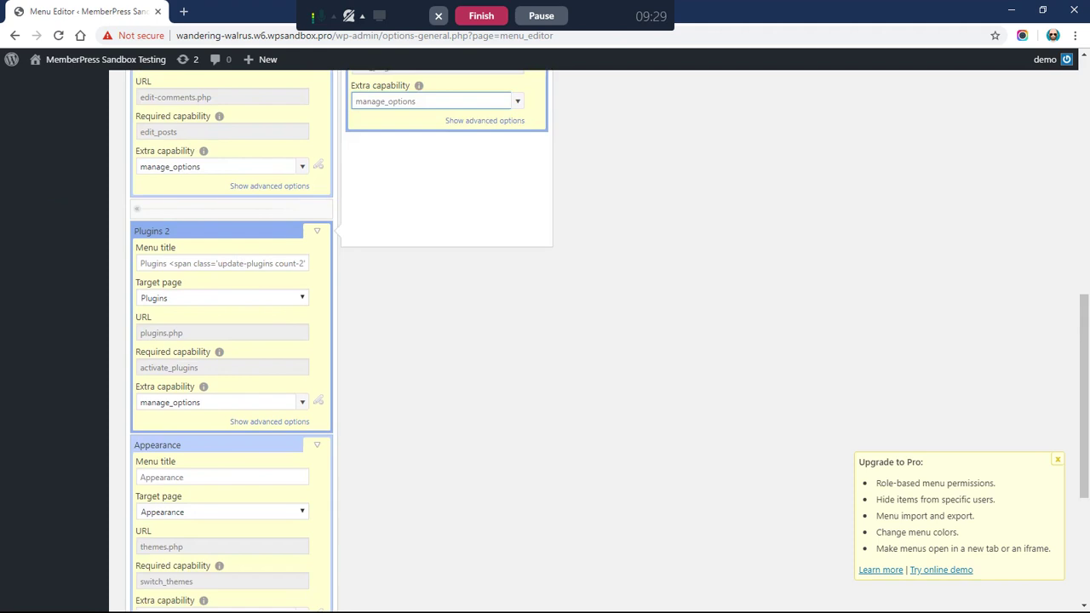
{"action": "scroll", "coordinate": [183, 116], "scroll_direction": "down", "scroll_amount": 2}
{"action": "left_click_drag", "start_coordinate": [182, 95], "coordinate": [206, 481]}
{"action": "scroll", "coordinate": [352, 321], "scroll_direction": "down", "scroll_amount": 3}
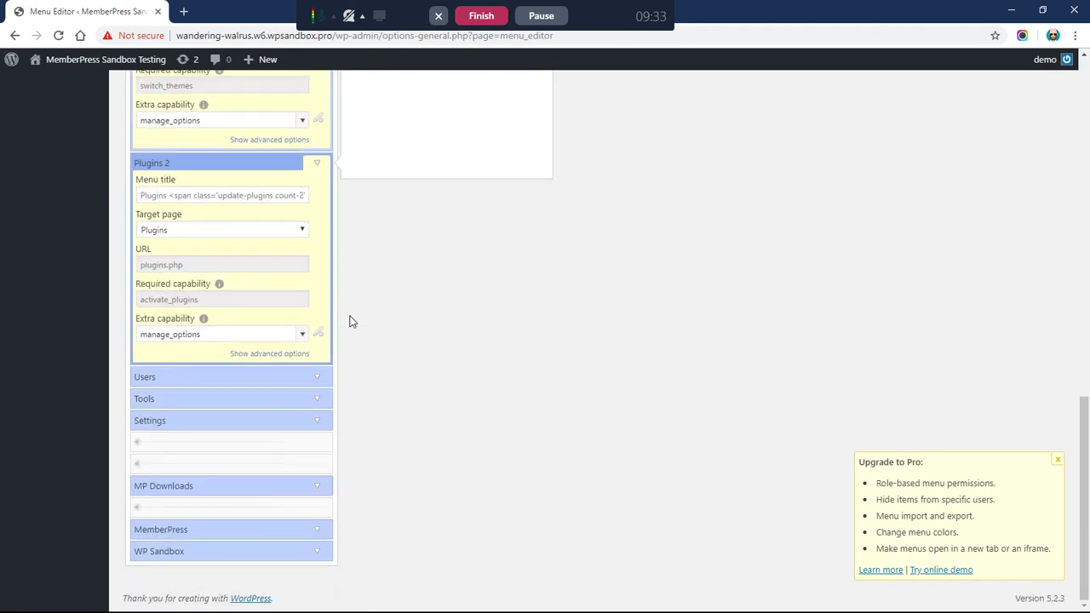
{"action": "left_click", "coordinate": [317, 376]}
Give Users and its All Users, Add New, Your Profile and User Role Editor items manage_options.
{"action": "scroll", "coordinate": [212, 445], "scroll_direction": "down", "scroll_amount": 2}
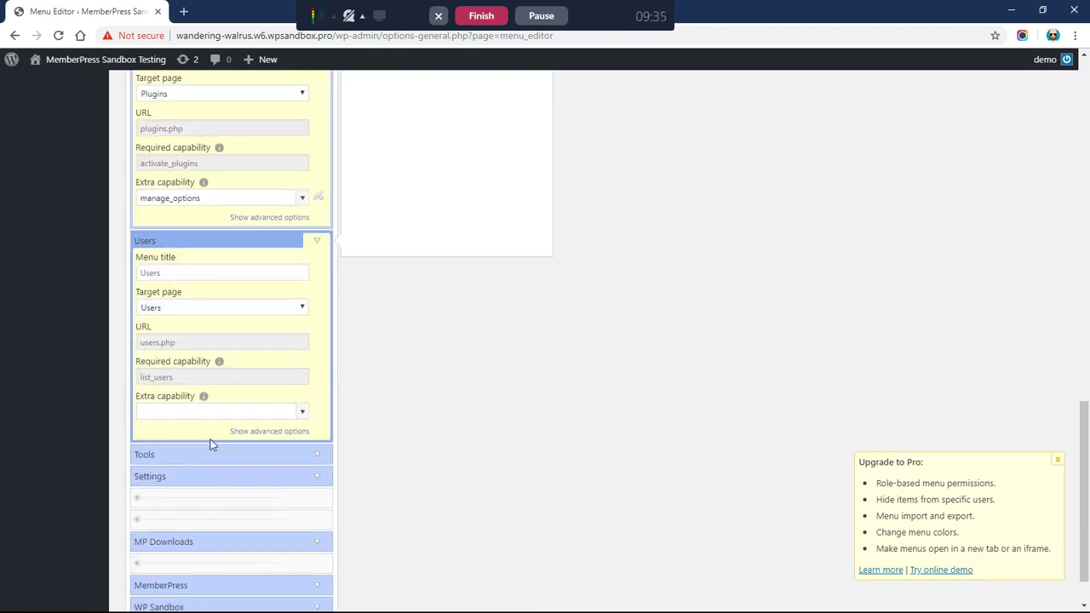
{"action": "left_click", "coordinate": [213, 411]}
{"action": "scroll", "coordinate": [465, 413], "scroll_direction": "up", "scroll_amount": 10}
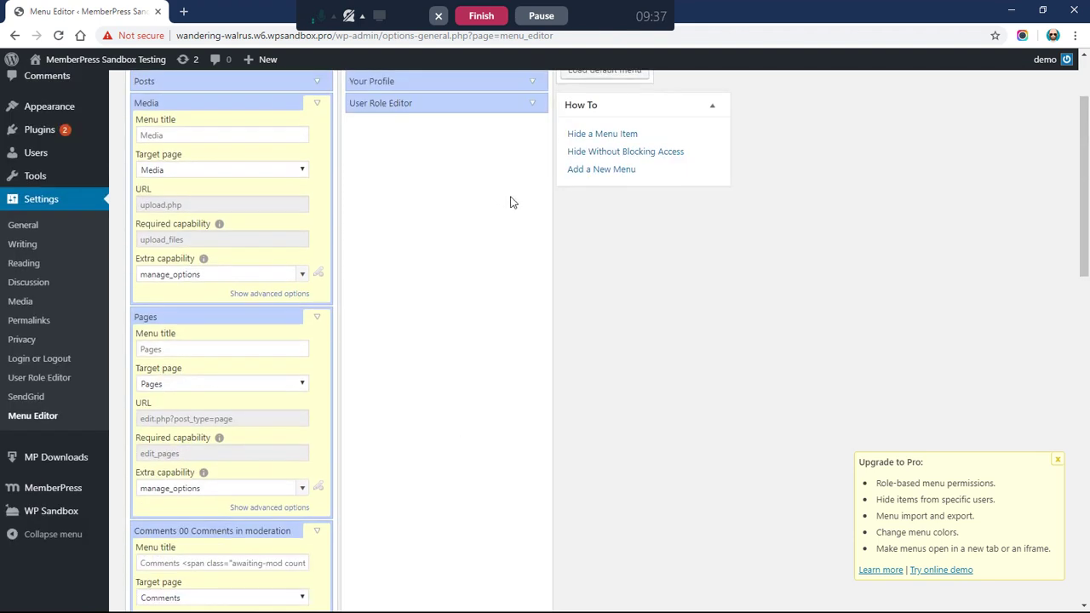
{"action": "left_click", "coordinate": [533, 153]}
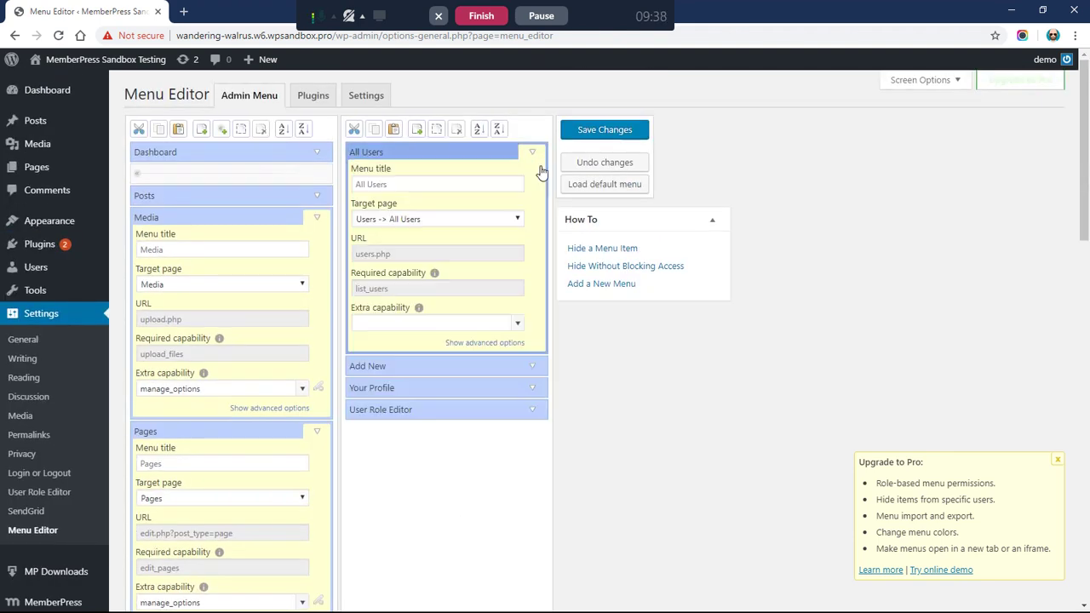
{"action": "left_click", "coordinate": [532, 365]}
{"action": "scroll", "coordinate": [404, 258], "scroll_direction": "down", "scroll_amount": 4}
{"action": "left_click", "coordinate": [425, 195]}
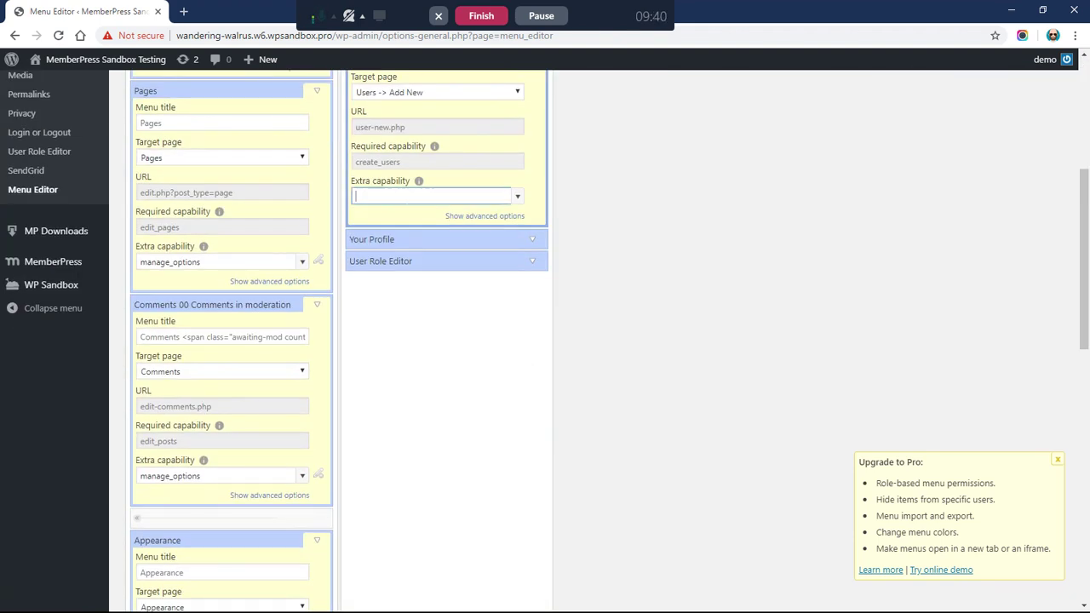
{"action": "left_click", "coordinate": [532, 239]}
{"action": "left_click", "coordinate": [411, 410]}
{"action": "left_click", "coordinate": [532, 453]}
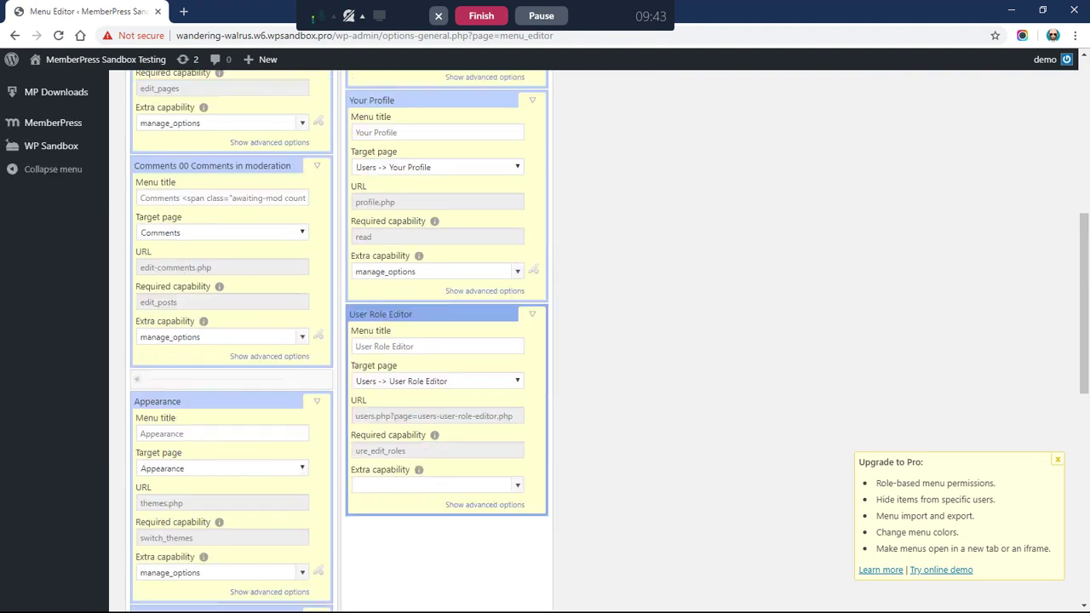
{"action": "scroll", "coordinate": [384, 319], "scroll_direction": "down", "scroll_amount": 4}
{"action": "left_click", "coordinate": [426, 282]}
Give Tools and its Available Tools, Import, Export and Site Health items manage_options.
{"action": "scroll", "coordinate": [413, 392], "scroll_direction": "down", "scroll_amount": 1}
{"action": "scroll", "coordinate": [400, 417], "scroll_direction": "down", "scroll_amount": 5}
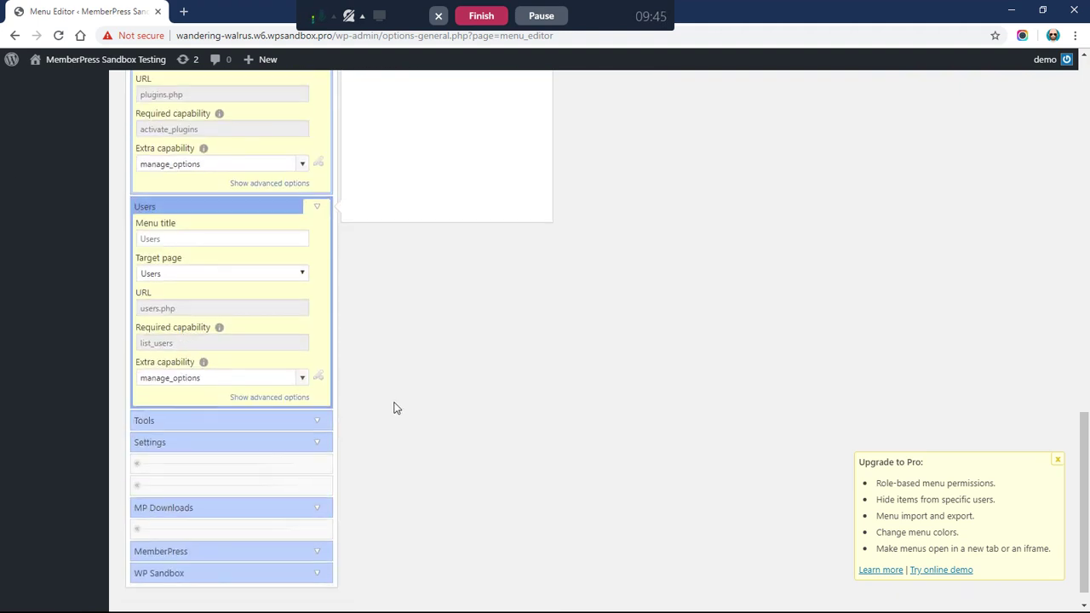
{"action": "left_click", "coordinate": [317, 400]}
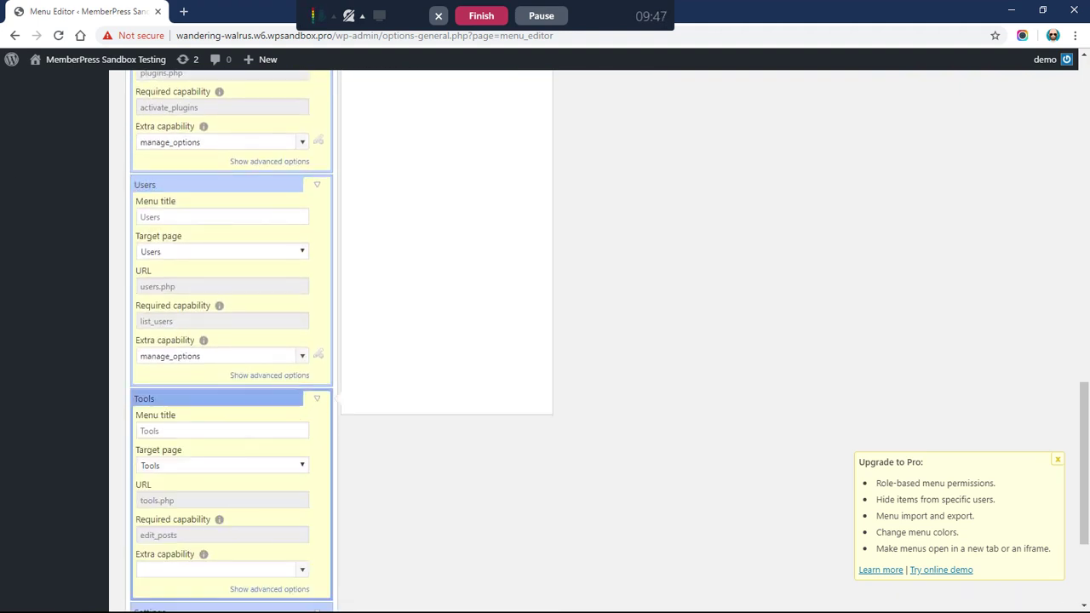
{"action": "scroll", "coordinate": [425, 362], "scroll_direction": "up", "scroll_amount": 15}
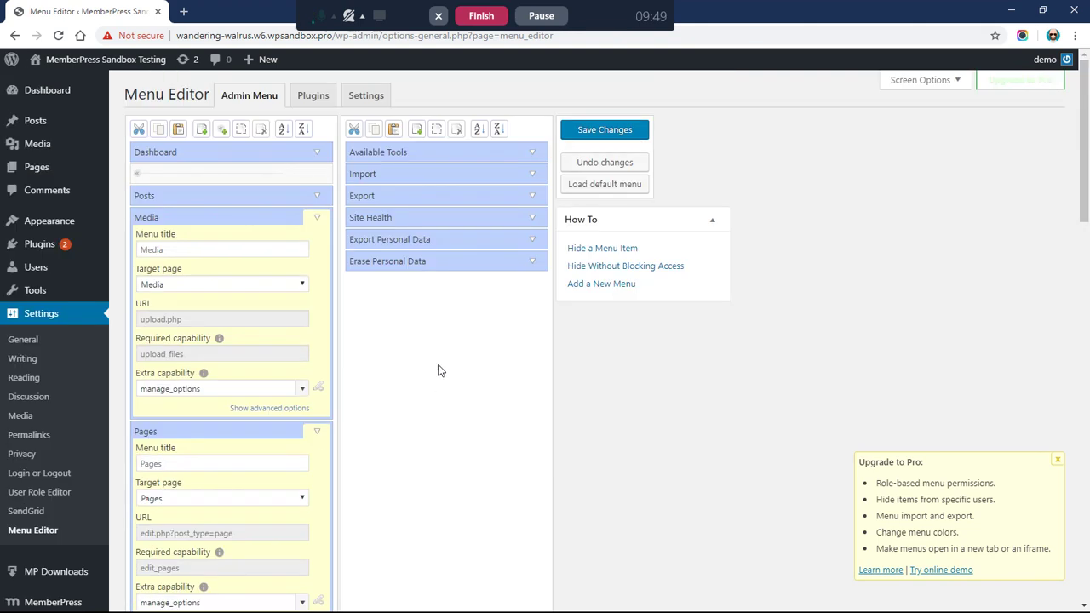
{"action": "left_click", "coordinate": [532, 153]}
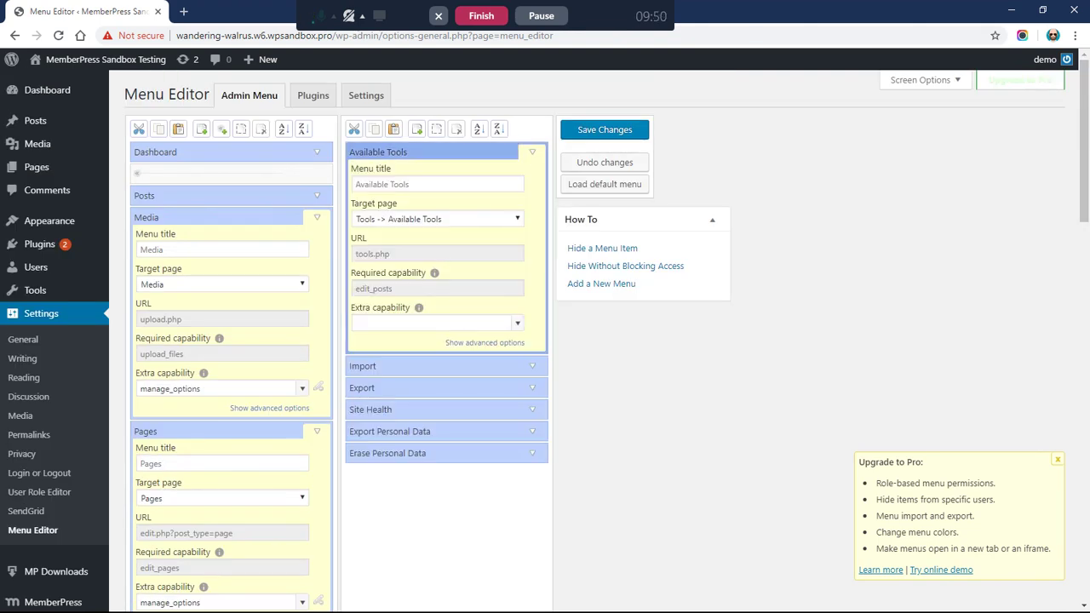
{"action": "left_click", "coordinate": [532, 366]}
{"action": "scroll", "coordinate": [481, 464], "scroll_direction": "down", "scroll_amount": 5}
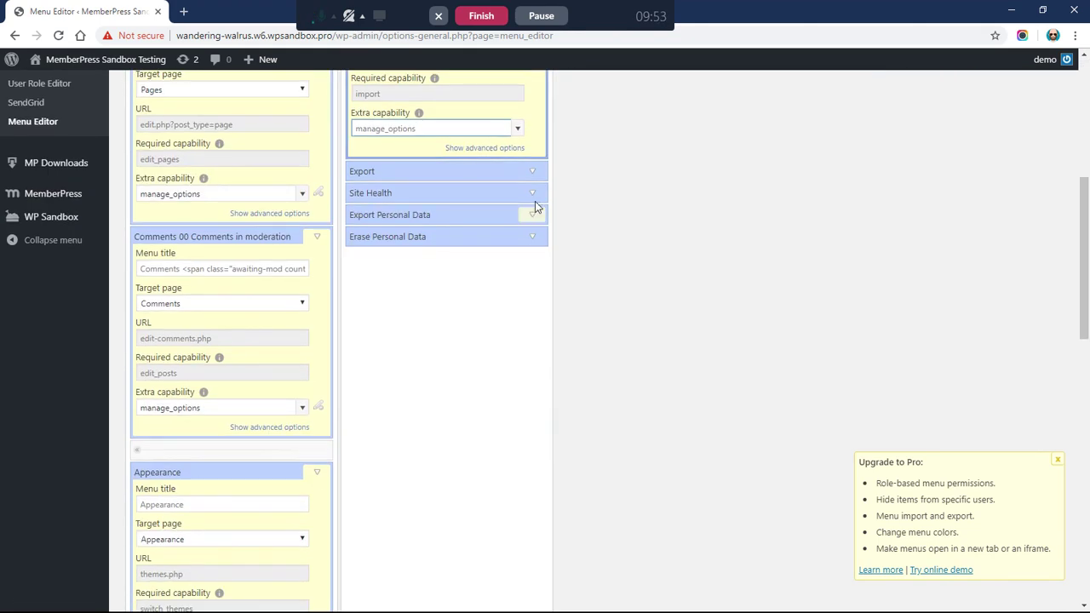
{"action": "left_click", "coordinate": [532, 173]}
{"action": "left_click", "coordinate": [533, 385]}
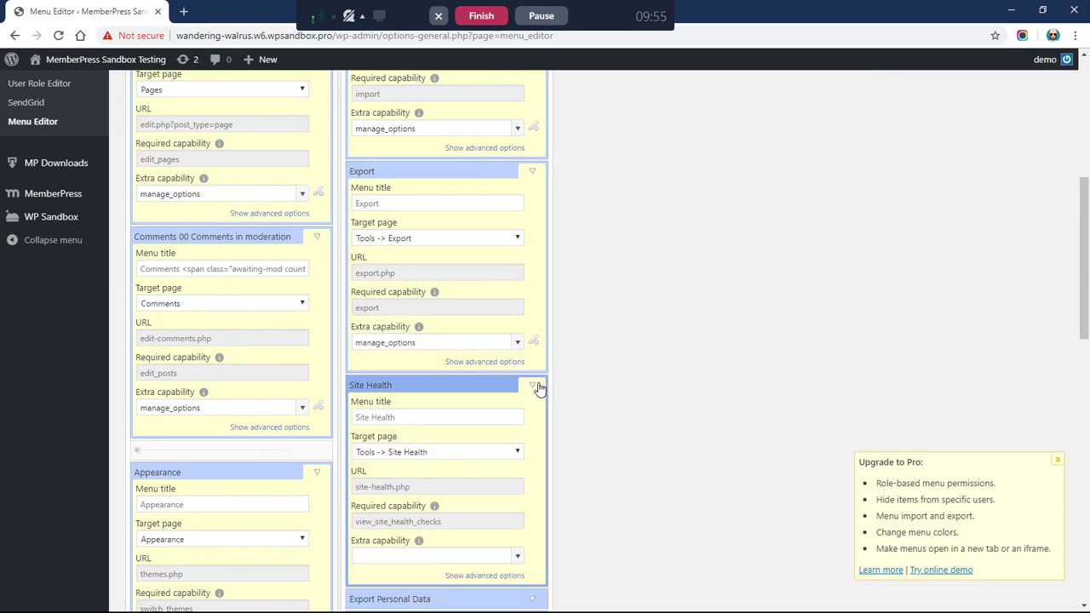
{"action": "scroll", "coordinate": [430, 430], "scroll_direction": "down", "scroll_amount": 4}
{"action": "left_click", "coordinate": [400, 217]}
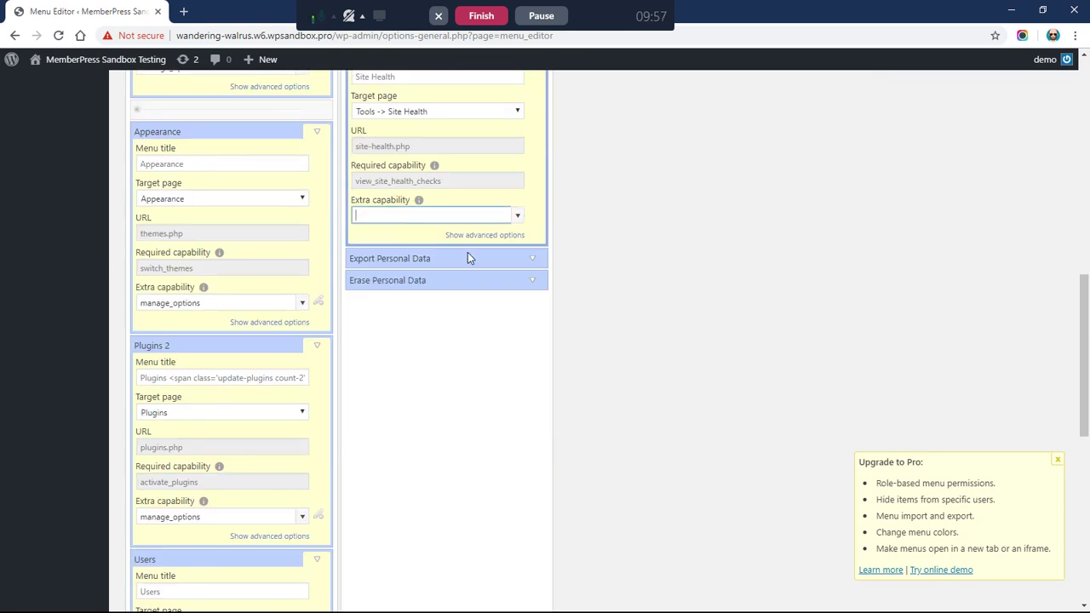
Paste manage_options as the extra capability of Export Personal Data and Erase Personal Data.
{"action": "left_click", "coordinate": [532, 258]}
{"action": "left_click", "coordinate": [401, 429]}
{"action": "type", "text": "manage_options"}
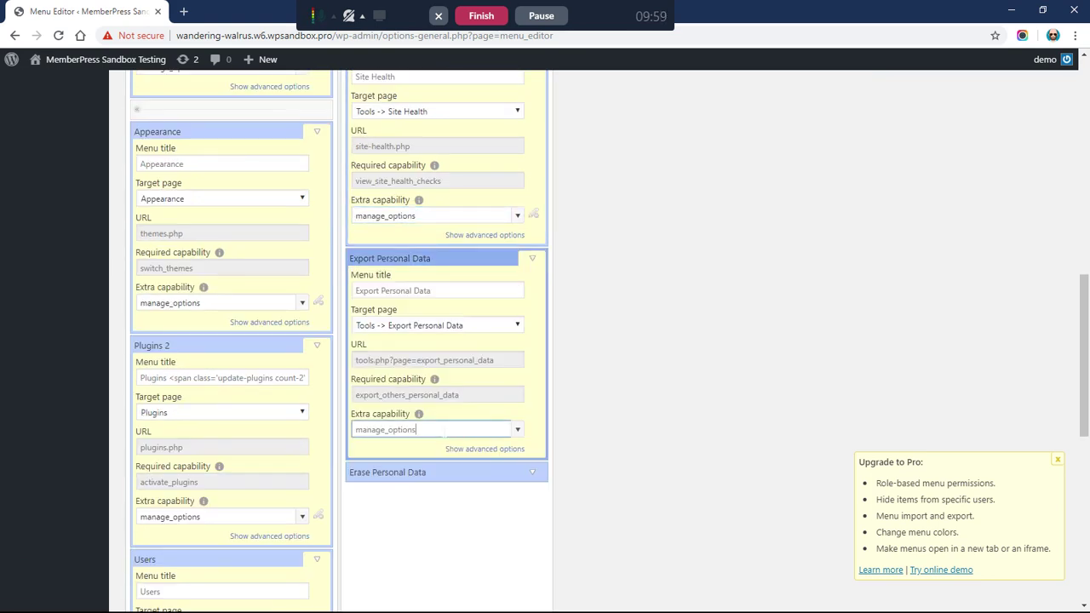
{"action": "left_click", "coordinate": [537, 473]}
{"action": "scroll", "coordinate": [443, 477], "scroll_direction": "down", "scroll_amount": 3}
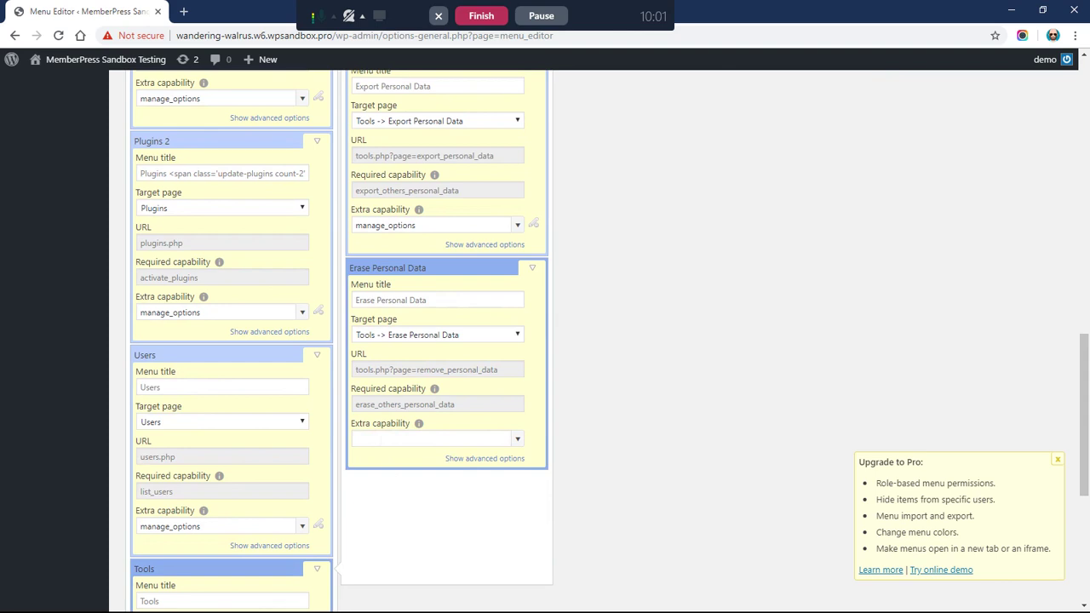
{"action": "left_click", "coordinate": [400, 439]}
{"action": "type", "text": "manage_options"}
{"action": "left_click", "coordinate": [417, 521]}
{"action": "scroll", "coordinate": [418, 504], "scroll_direction": "down", "scroll_amount": 5}
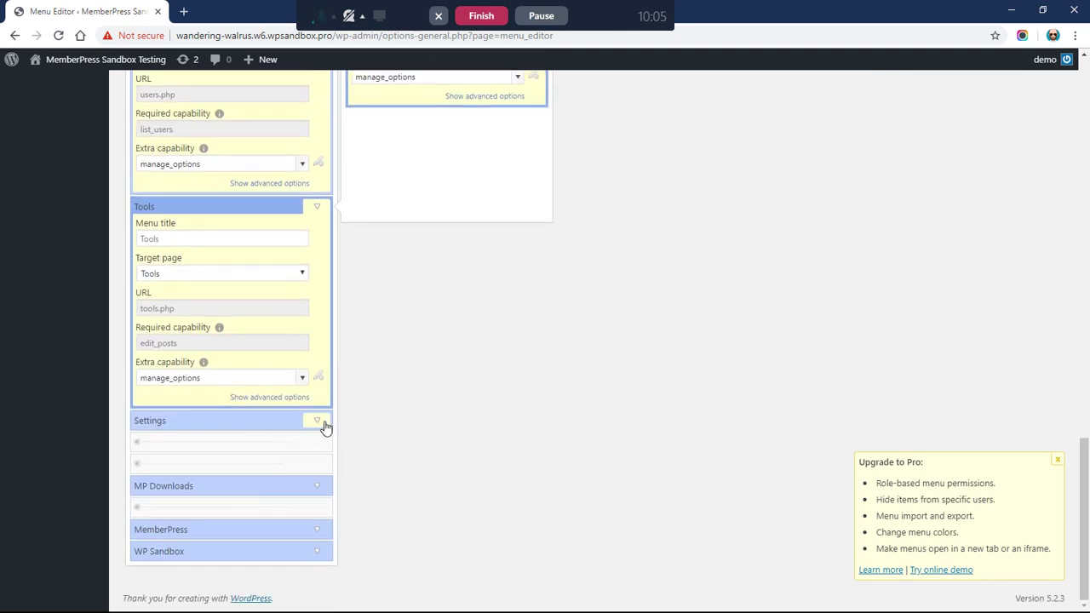
Give the Settings menu and its General, Writing, Reading and Discussion items manage_options.
{"action": "left_click", "coordinate": [323, 423]}
{"action": "scroll", "coordinate": [212, 485], "scroll_direction": "down", "scroll_amount": 3}
{"action": "left_click", "coordinate": [213, 399]}
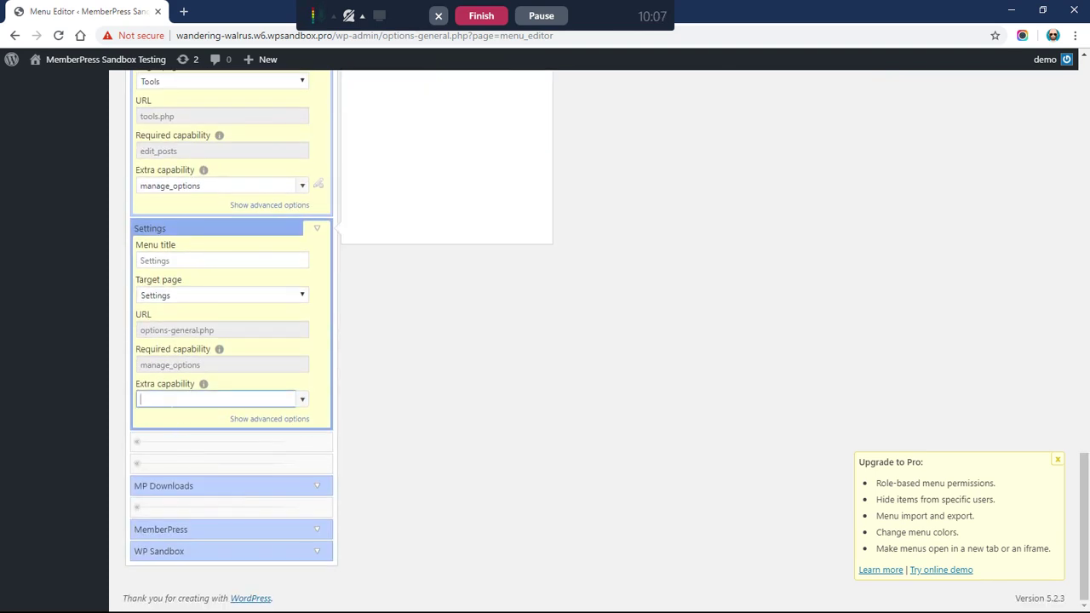
{"action": "scroll", "coordinate": [450, 419], "scroll_direction": "up", "scroll_amount": 10}
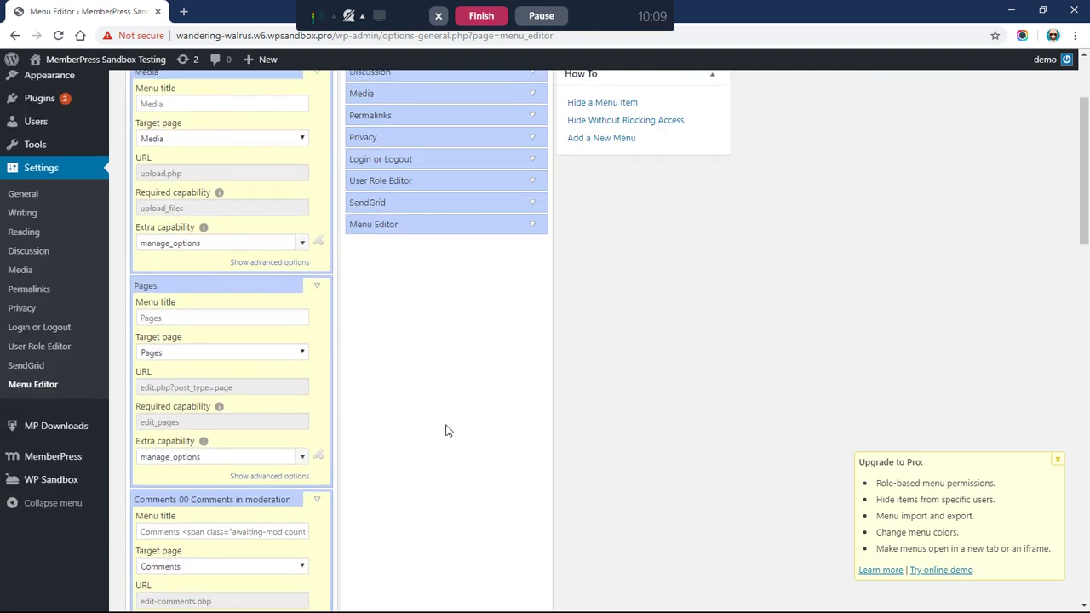
{"action": "left_click", "coordinate": [532, 152]}
{"action": "left_click", "coordinate": [392, 322]}
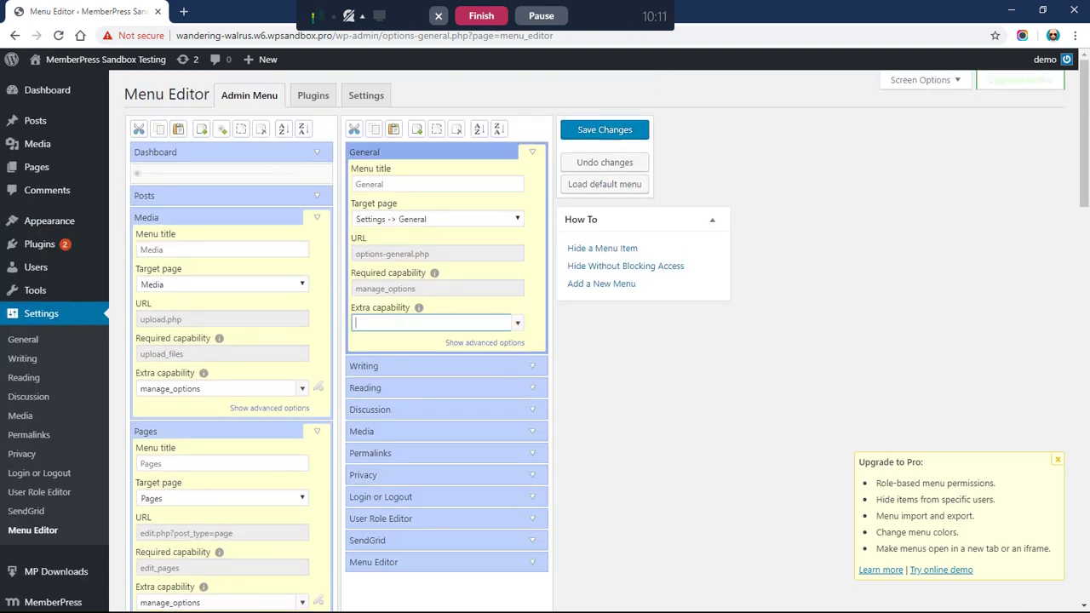
{"action": "left_click", "coordinate": [531, 366]}
{"action": "scroll", "coordinate": [477, 340], "scroll_direction": "down", "scroll_amount": 3}
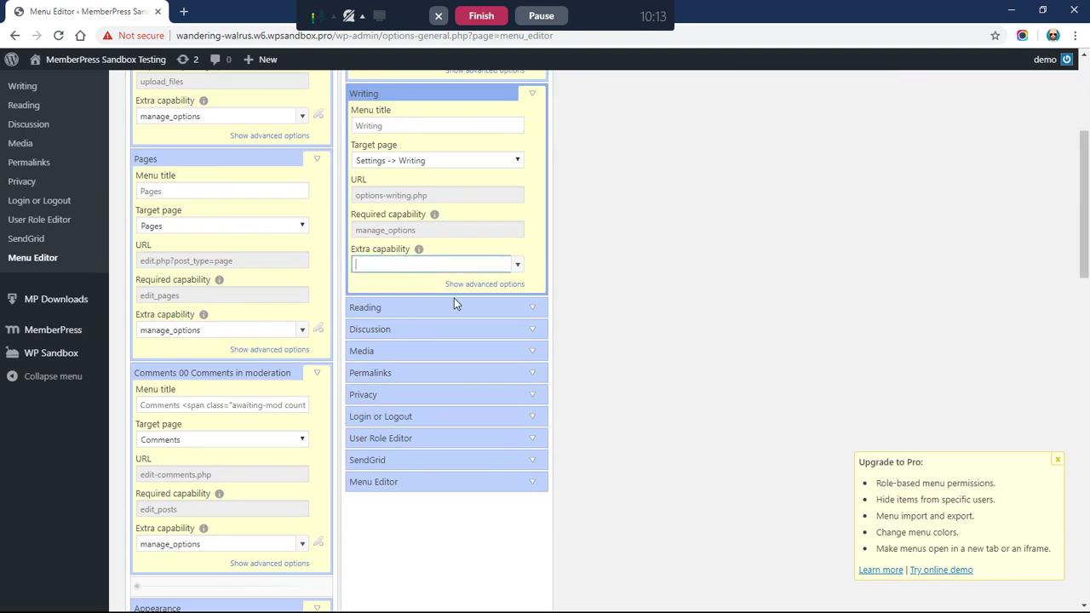
{"action": "left_click", "coordinate": [532, 309]}
{"action": "scroll", "coordinate": [516, 318], "scroll_direction": "down", "scroll_amount": 2}
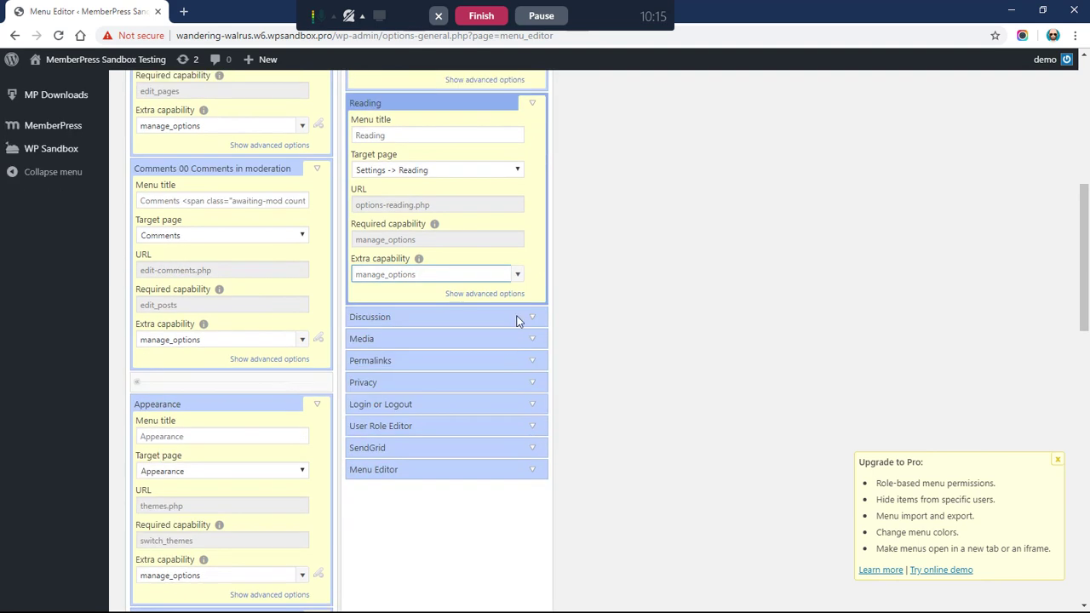
{"action": "left_click", "coordinate": [529, 316]}
{"action": "scroll", "coordinate": [536, 304], "scroll_direction": "down", "scroll_amount": 3}
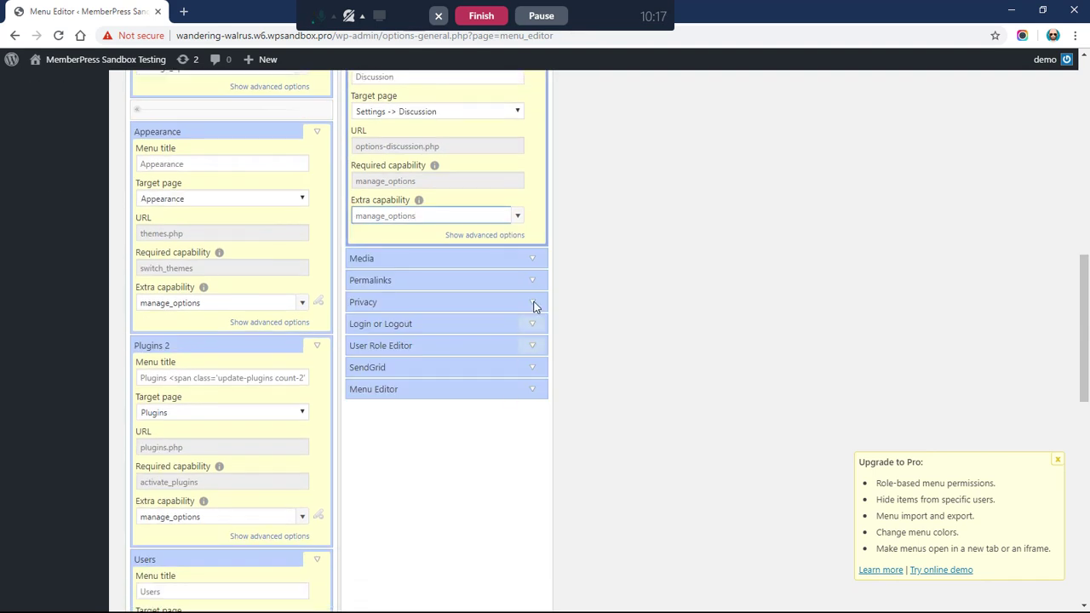
Add manage_options as extra capability to Media, Permalinks, Privacy and Login or Logout.
{"action": "left_click", "coordinate": [532, 258]}
{"action": "left_click", "coordinate": [536, 473]}
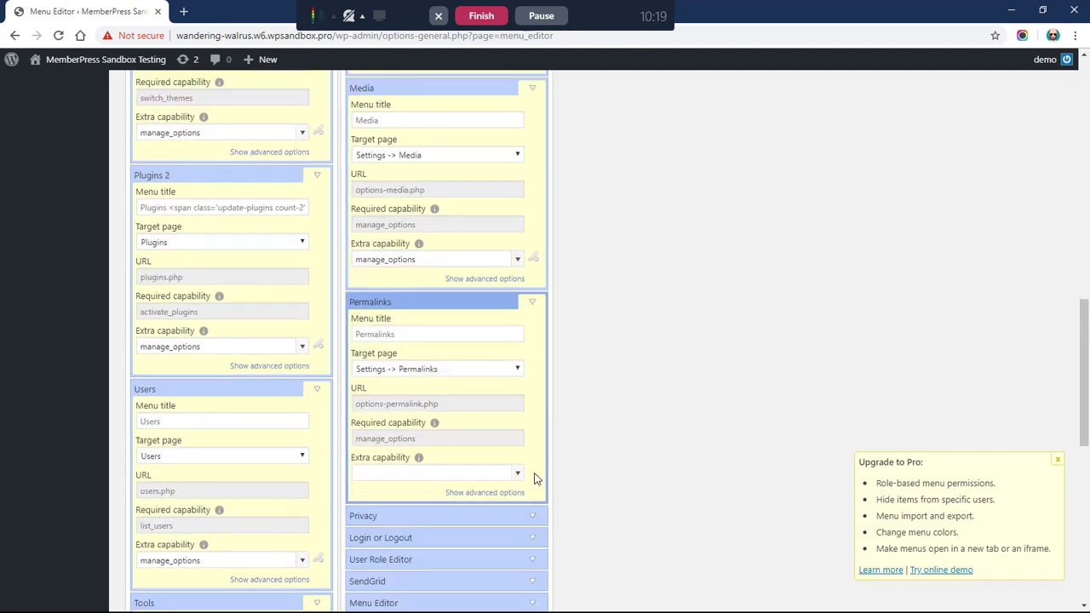
{"action": "scroll", "coordinate": [535, 477], "scroll_direction": "down", "scroll_amount": 2}
{"action": "left_click", "coordinate": [532, 345]}
{"action": "scroll", "coordinate": [425, 367], "scroll_direction": "down", "scroll_amount": 3}
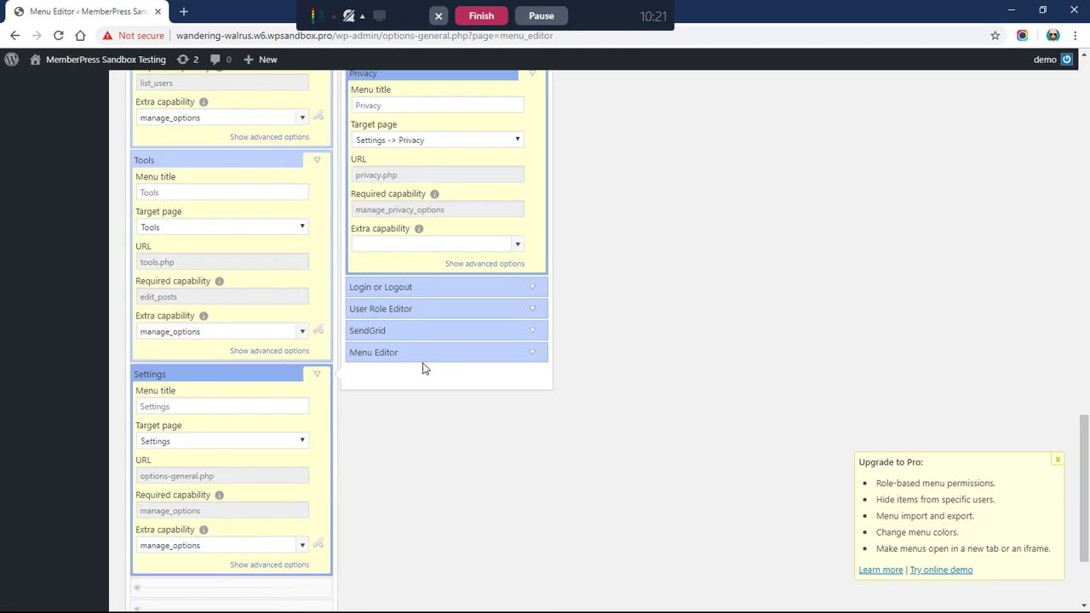
{"action": "left_click", "coordinate": [400, 245]}
{"action": "type", "text": "manage_options"}
{"action": "left_click", "coordinate": [532, 287]}
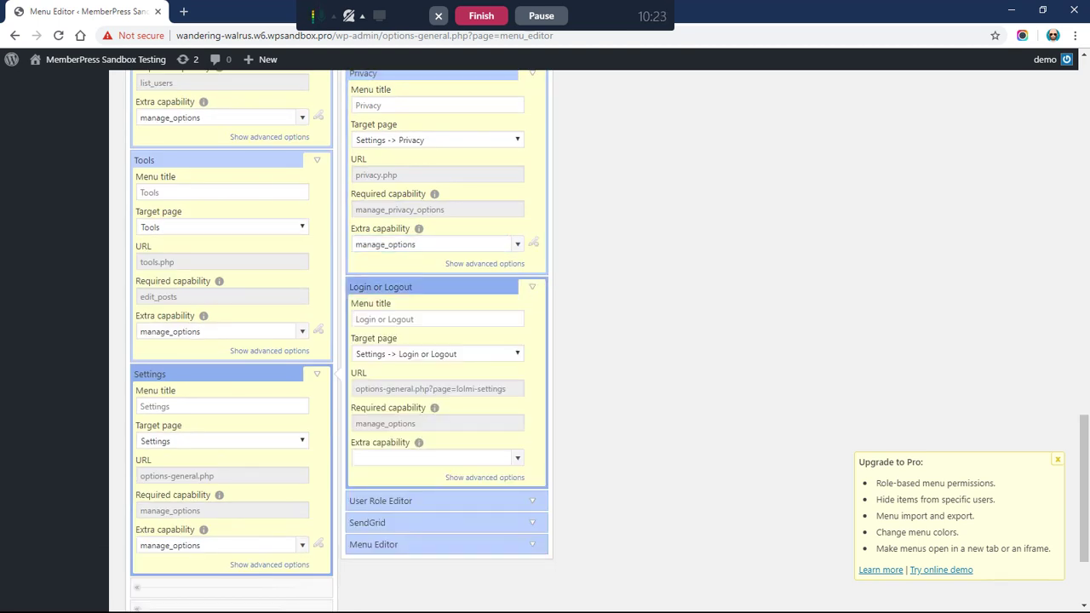
{"action": "left_click", "coordinate": [436, 459]}
{"action": "type", "text": "manage_options"}
Add manage_options as extra capability to the User Role Editor, SendGrid and Menu Editor entries.
{"action": "left_click", "coordinate": [532, 500]}
{"action": "scroll", "coordinate": [531, 502], "scroll_direction": "down", "scroll_amount": 2}
{"action": "left_click", "coordinate": [436, 487]}
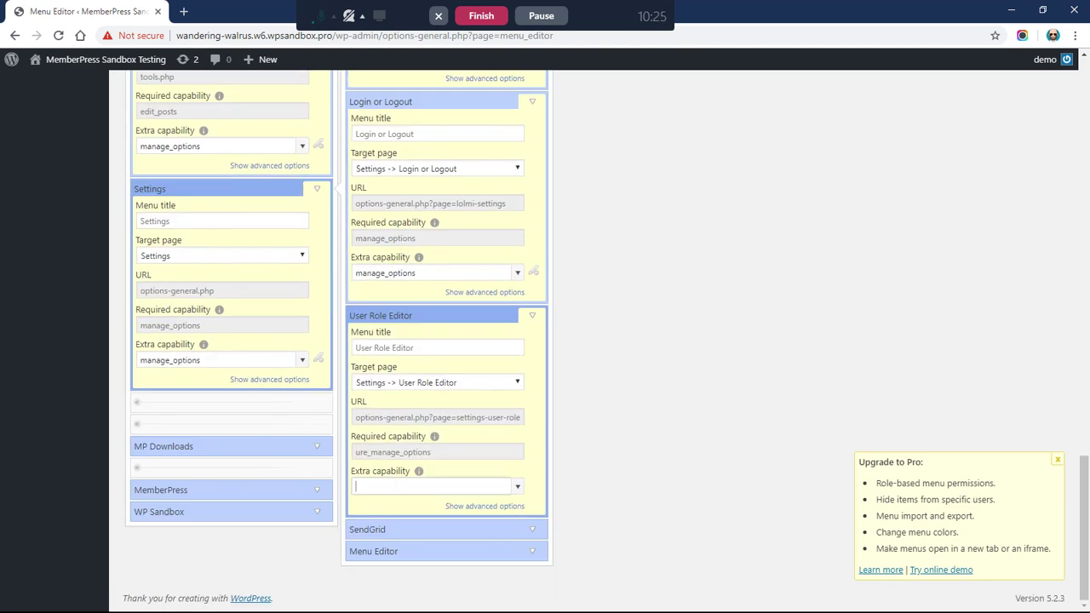
{"action": "type", "text": "manage_options"}
{"action": "left_click", "coordinate": [529, 533]}
{"action": "scroll", "coordinate": [529, 538], "scroll_direction": "down", "scroll_amount": 2}
{"action": "left_click", "coordinate": [436, 508]}
{"action": "type", "text": "manage_options"}
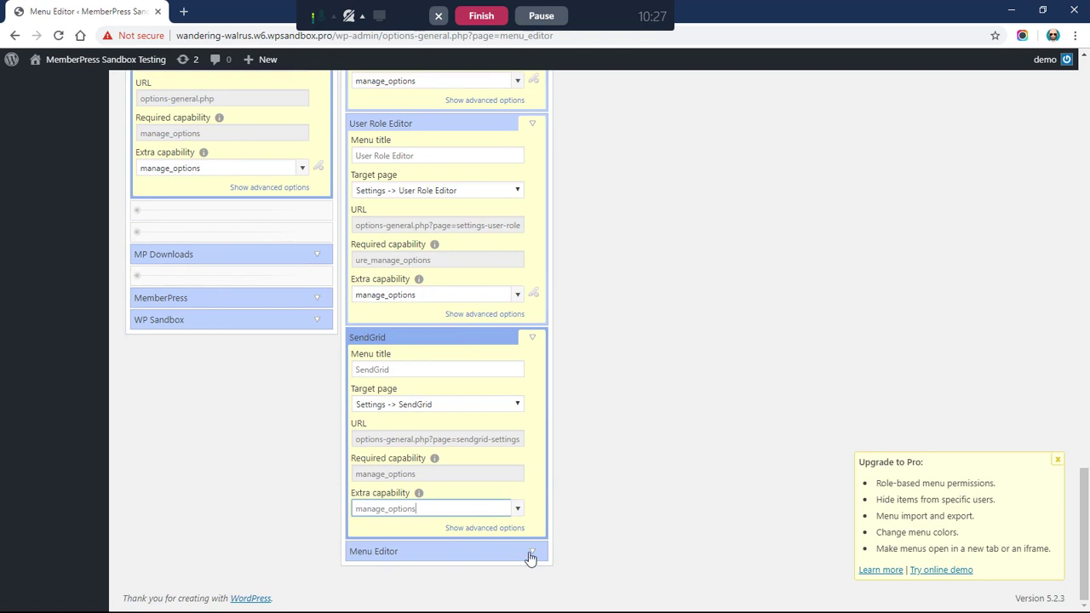
{"action": "left_click", "coordinate": [529, 554]}
{"action": "scroll", "coordinate": [490, 557], "scroll_direction": "down", "scroll_amount": 2}
{"action": "left_click", "coordinate": [436, 528]}
{"action": "type", "text": "manage_options"}
{"action": "scroll", "coordinate": [304, 516], "scroll_direction": "up", "scroll_amount": 5}
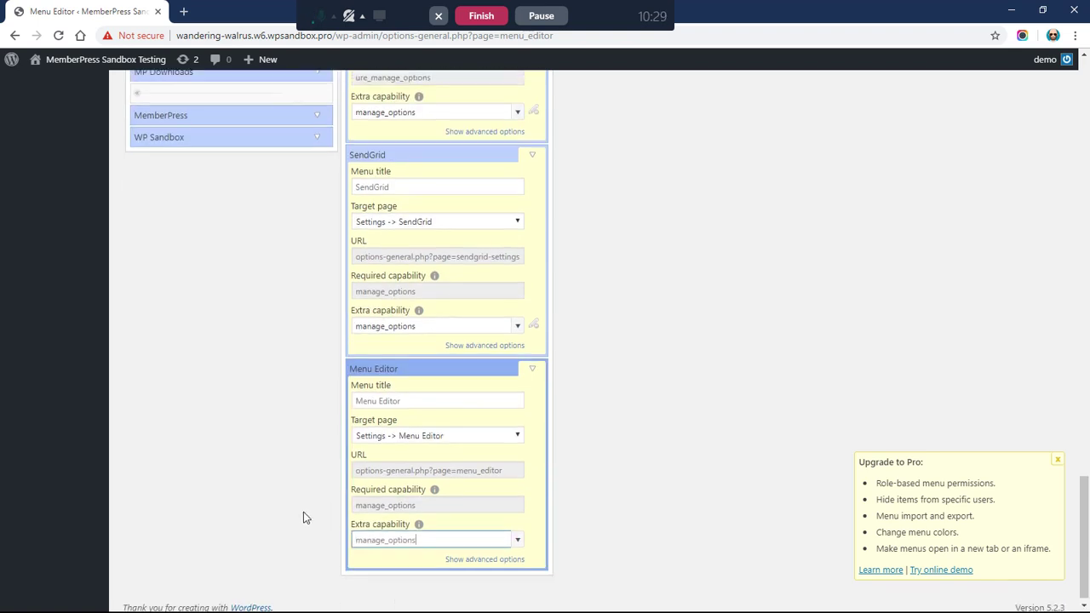
{"action": "scroll", "coordinate": [313, 527], "scroll_direction": "down", "scroll_amount": 2}
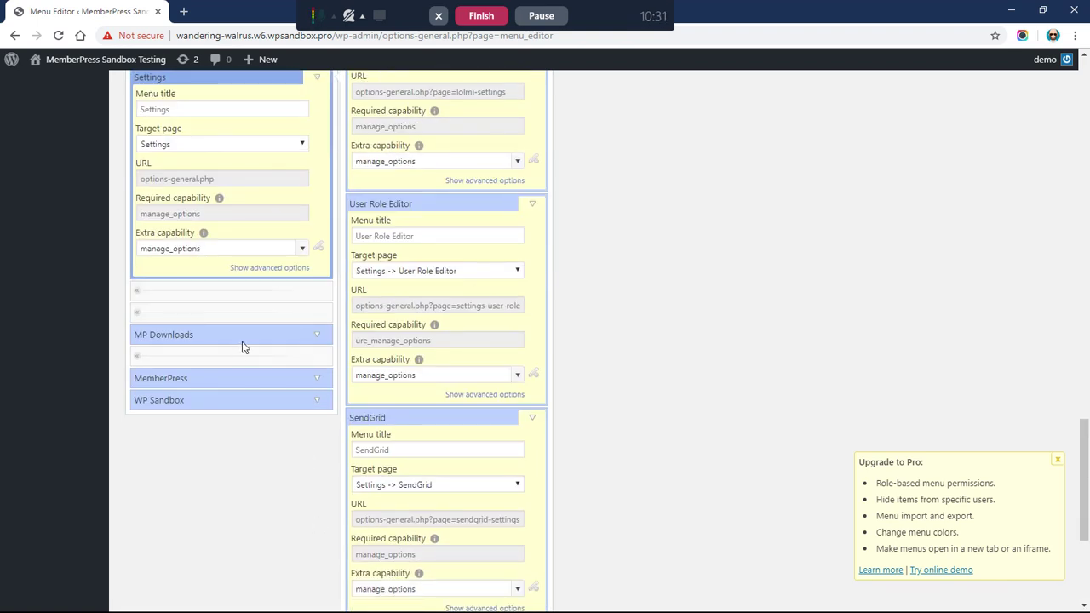
{"action": "left_click", "coordinate": [317, 337]}
Give MP Downloads and its Files, Categories and Tags entries manage_options.
{"action": "left_click", "coordinate": [213, 503]}
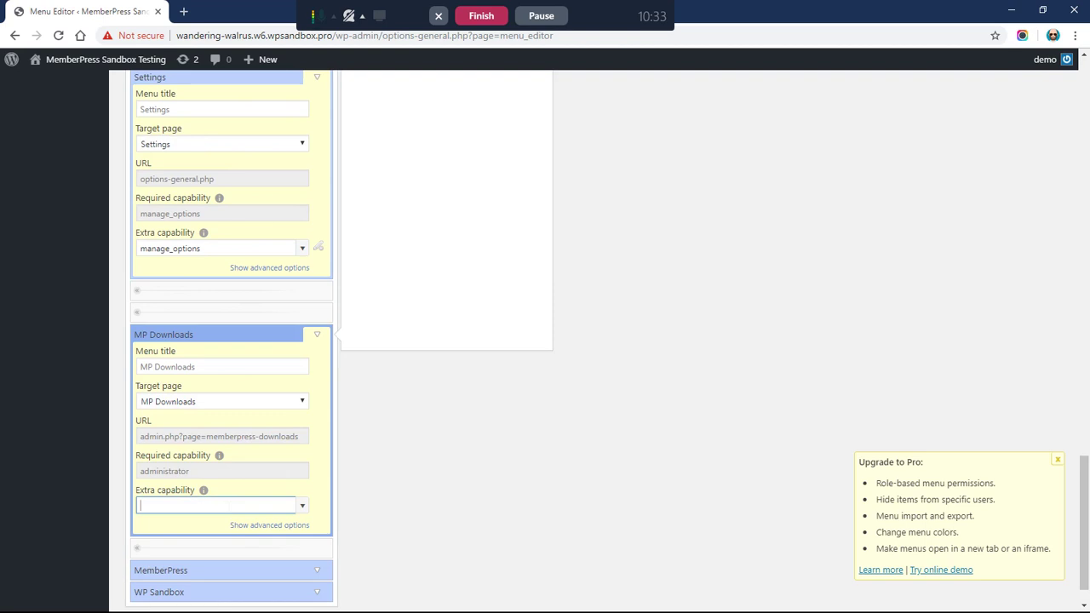
{"action": "type", "text": "manage_options"}
{"action": "scroll", "coordinate": [445, 463], "scroll_direction": "up", "scroll_amount": 6}
{"action": "scroll", "coordinate": [450, 507], "scroll_direction": "up", "scroll_amount": 10}
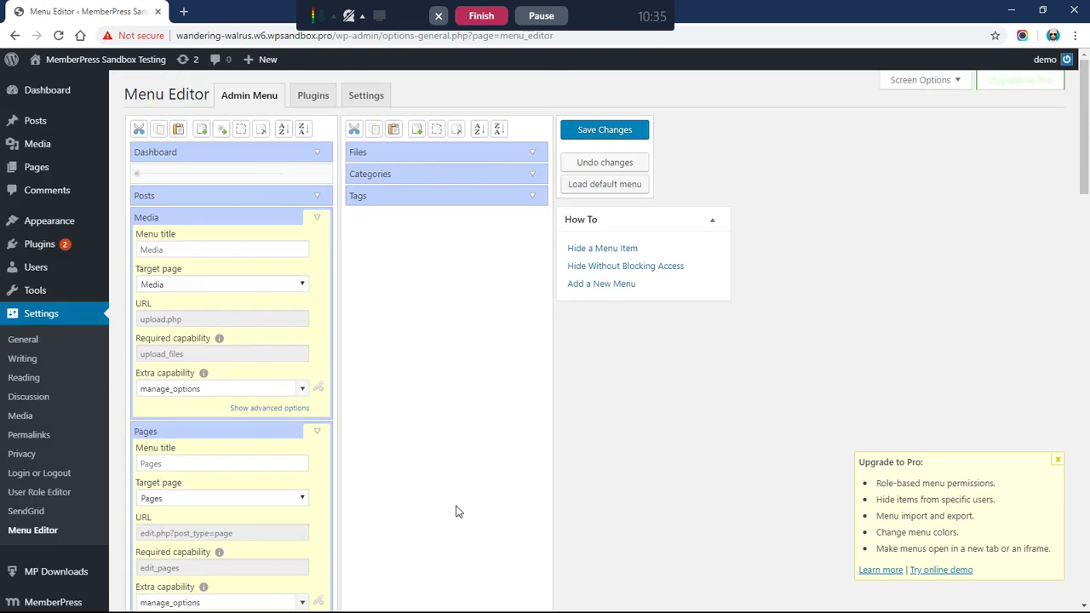
{"action": "left_click", "coordinate": [532, 153]}
{"action": "left_click", "coordinate": [356, 323]}
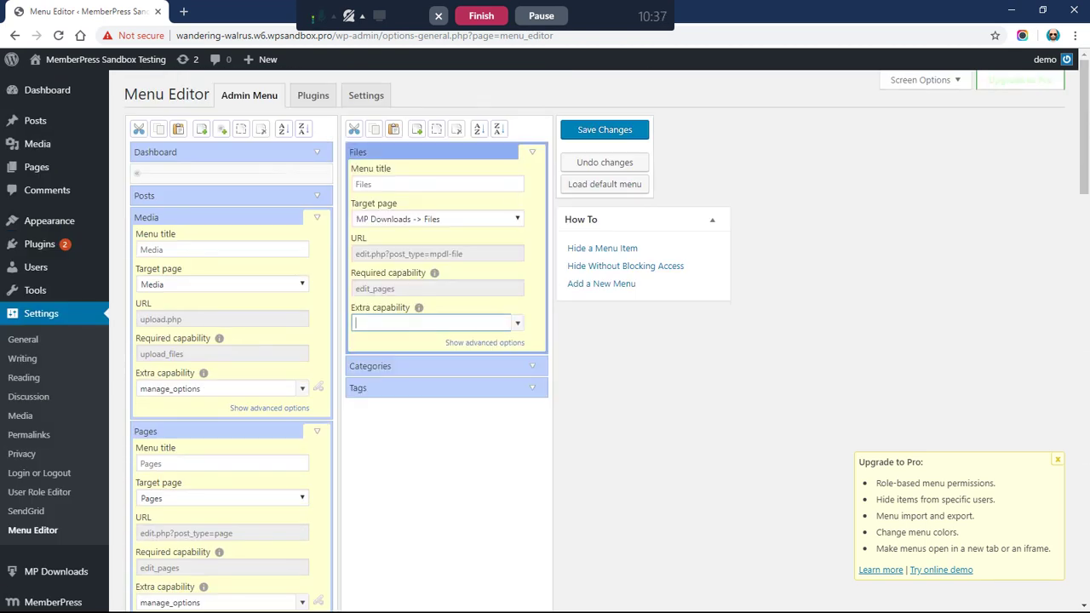
{"action": "left_click", "coordinate": [531, 365]}
{"action": "left_click", "coordinate": [418, 538]}
{"action": "type", "text": "manage_options"}
{"action": "scroll", "coordinate": [519, 378], "scroll_direction": "down", "scroll_amount": 3}
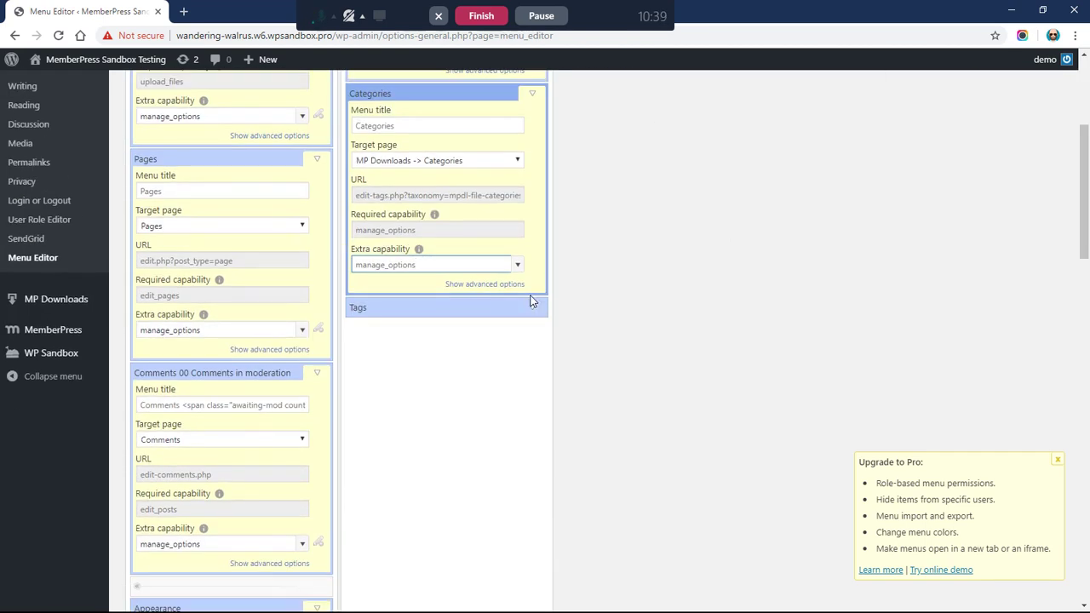
{"action": "left_click", "coordinate": [530, 303]}
{"action": "left_click", "coordinate": [418, 477]}
{"action": "type", "text": "manage_options"}
{"action": "scroll", "coordinate": [267, 458], "scroll_direction": "down", "scroll_amount": 15}
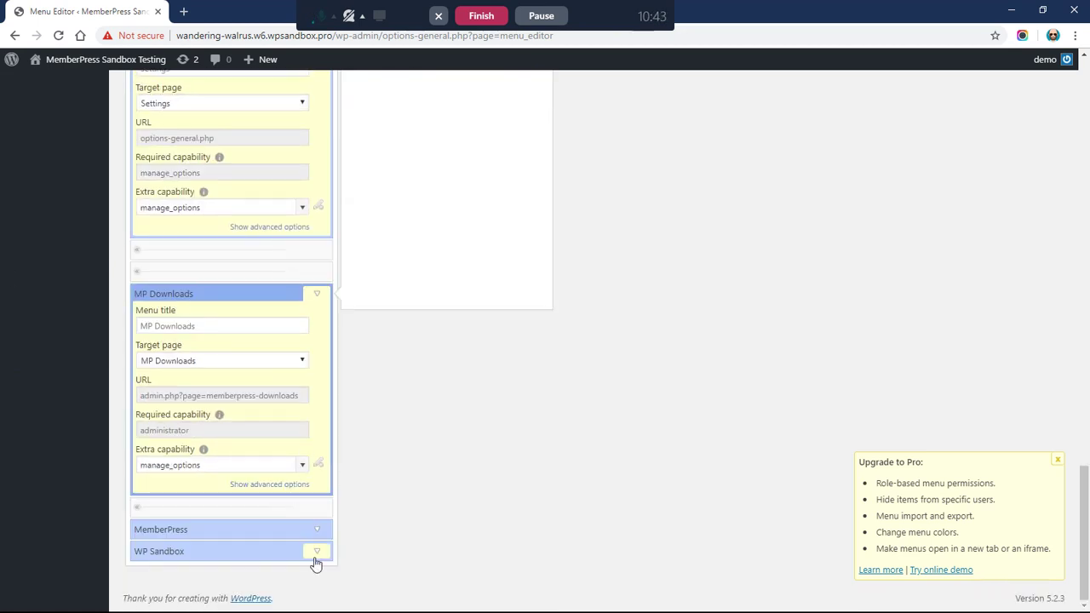
Paste manage_options as WP Sandbox's extra capability.
{"action": "left_click", "coordinate": [317, 553]}
{"action": "scroll", "coordinate": [341, 341], "scroll_direction": "down", "scroll_amount": 3}
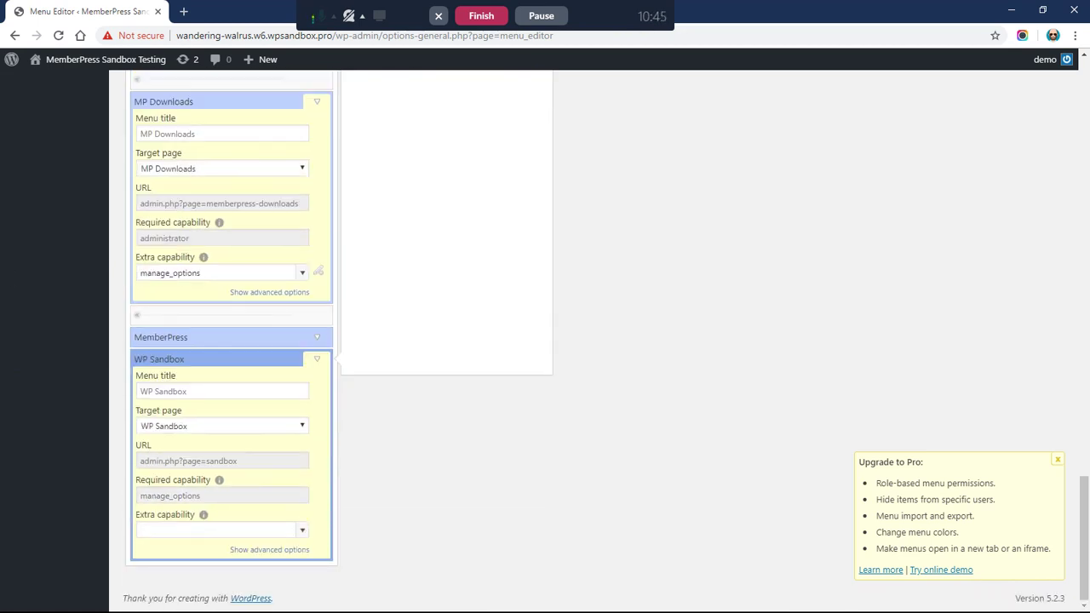
{"action": "type", "text": "manage_options"}
{"action": "scroll", "coordinate": [443, 511], "scroll_direction": "up", "scroll_amount": 20}
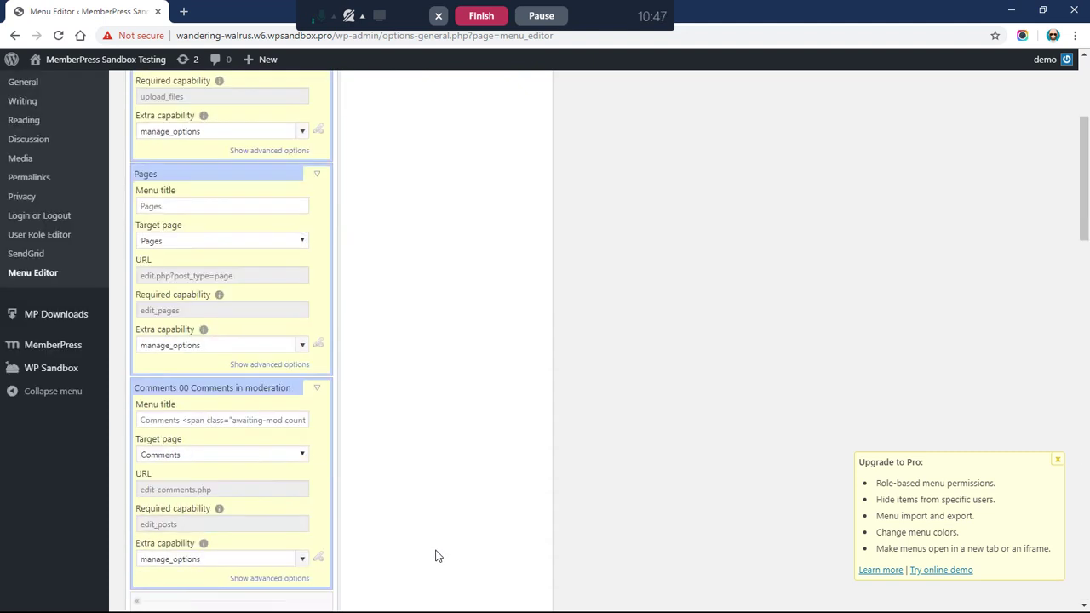
{"action": "scroll", "coordinate": [447, 224], "scroll_direction": "down", "scroll_amount": 20}
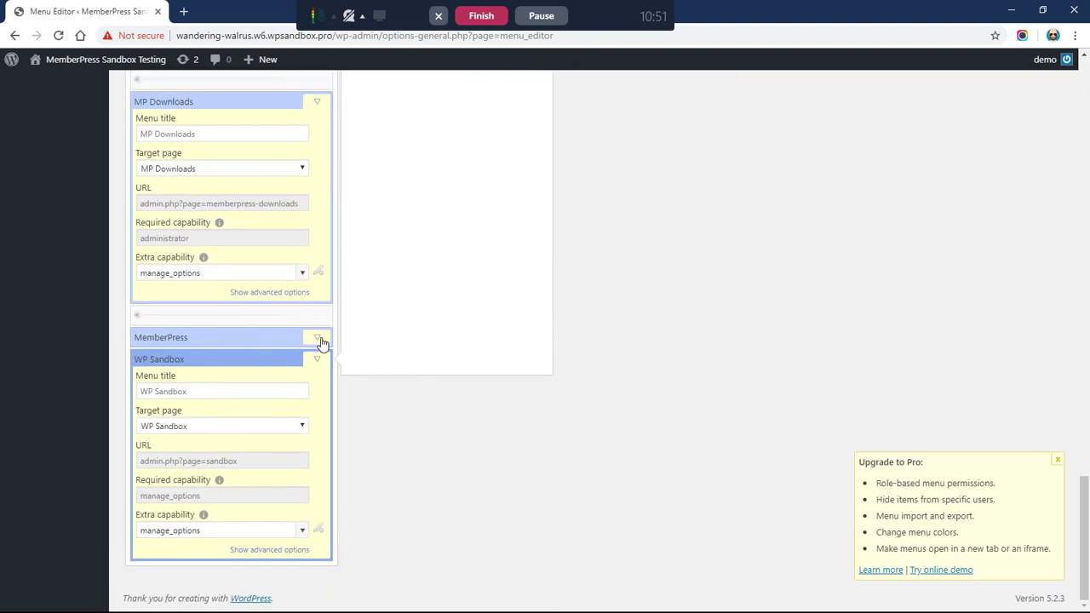
Leave MemberPress's extra capability field empty so the menu stays visible.
{"action": "left_click", "coordinate": [317, 338]}
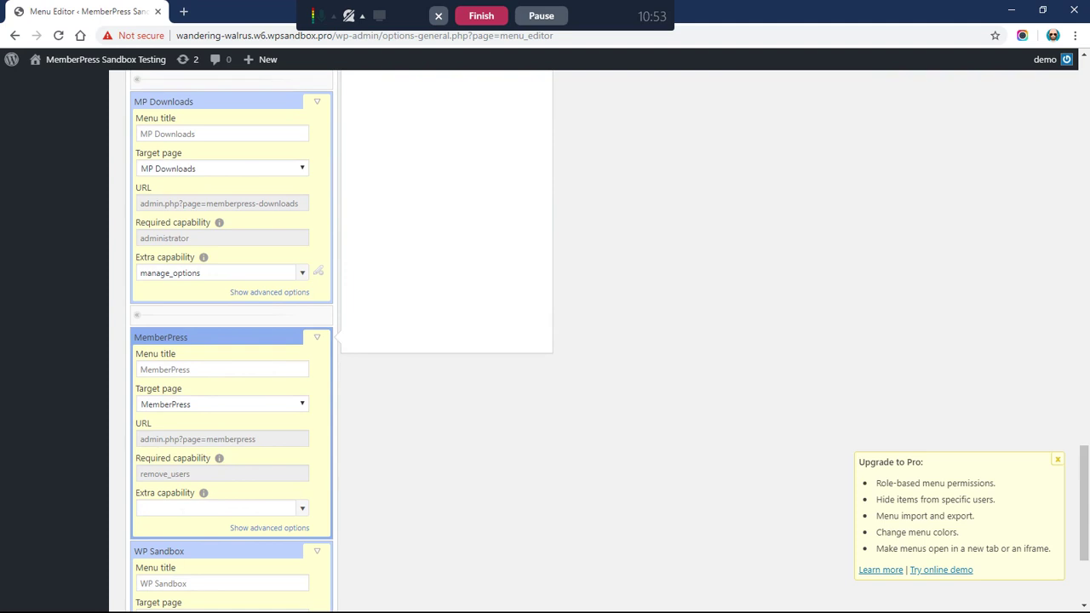
{"action": "left_click", "coordinate": [217, 508]}
{"action": "type", "text": "manage_options"}
{"action": "key", "text": "ctrl+a"}
{"action": "key", "text": "ctrl+c"}
{"action": "key", "text": "BackSpace"}
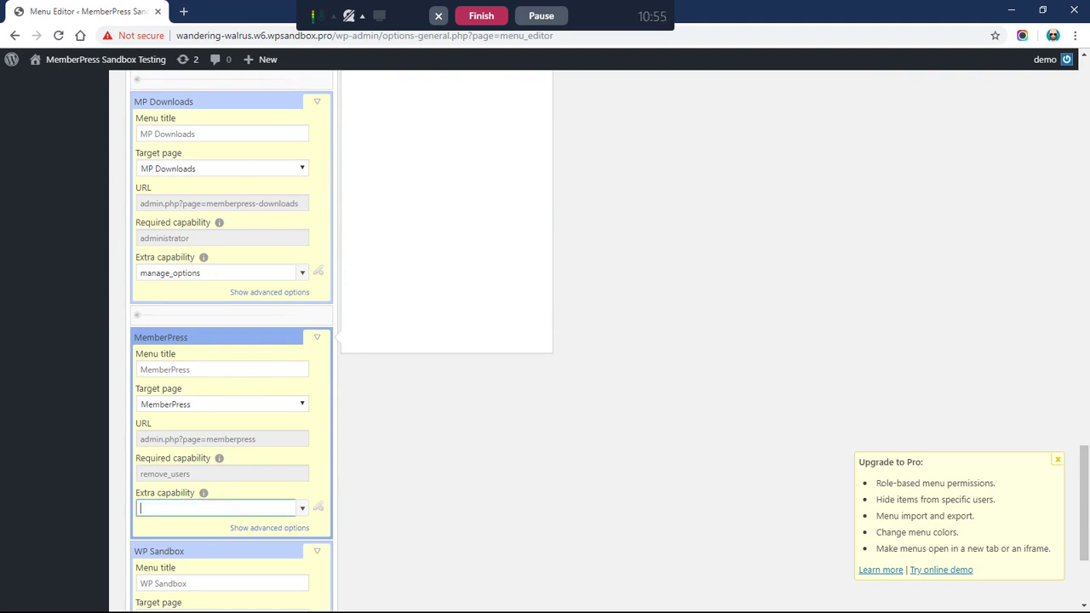
{"action": "scroll", "coordinate": [380, 399], "scroll_direction": "up", "scroll_amount": 15}
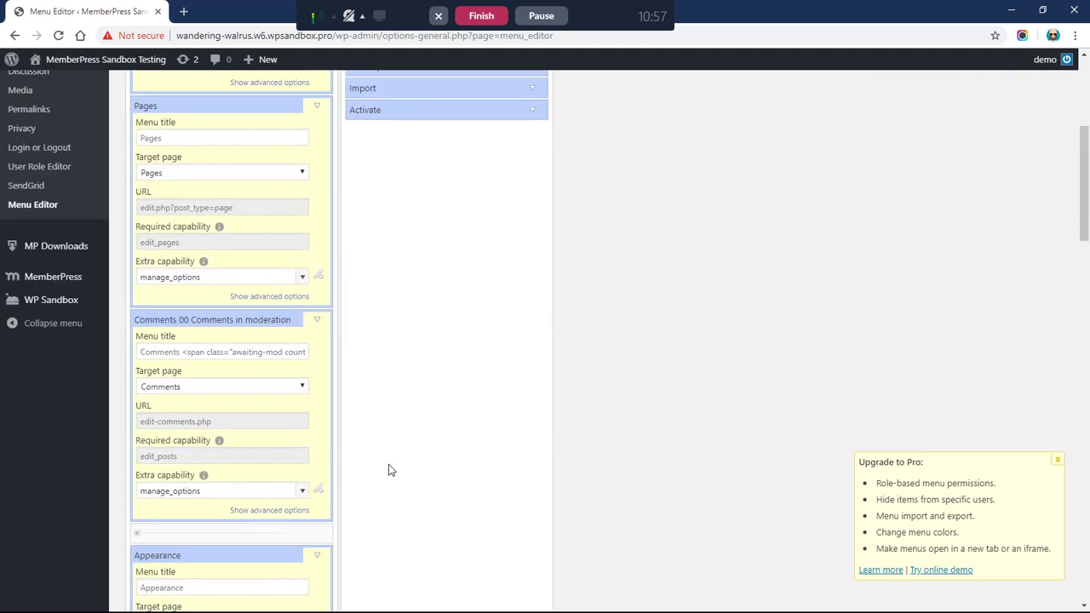
Give the Activate, Import and Developer items manage_options as extra capability.
{"action": "left_click", "coordinate": [535, 438]}
{"action": "scroll", "coordinate": [385, 361], "scroll_direction": "down", "scroll_amount": 3}
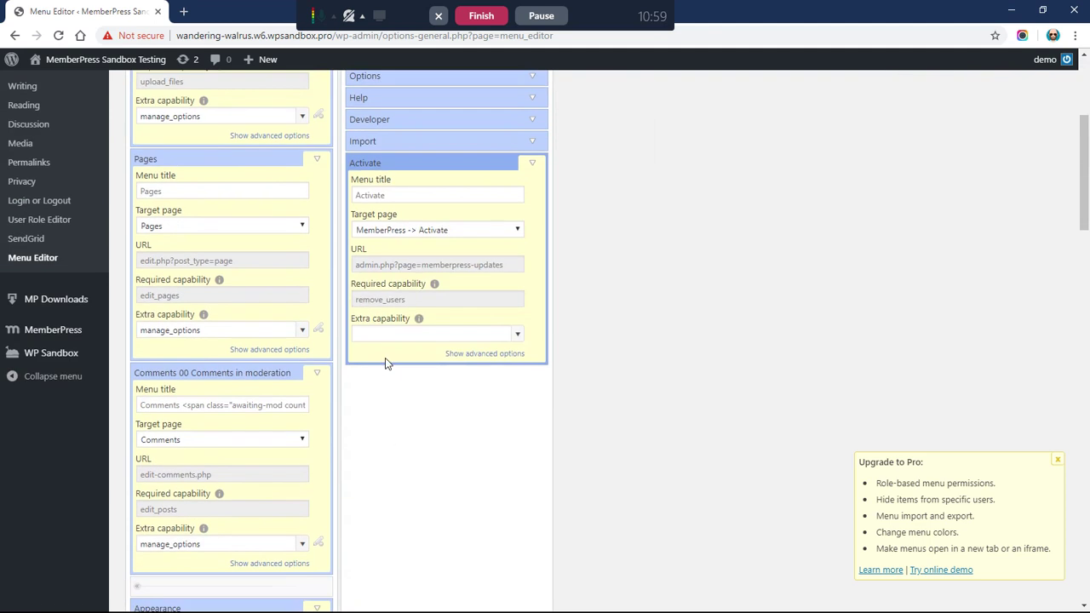
{"action": "key", "text": "ctrl+v"}
{"action": "scroll", "coordinate": [451, 353], "scroll_direction": "up", "scroll_amount": 2}
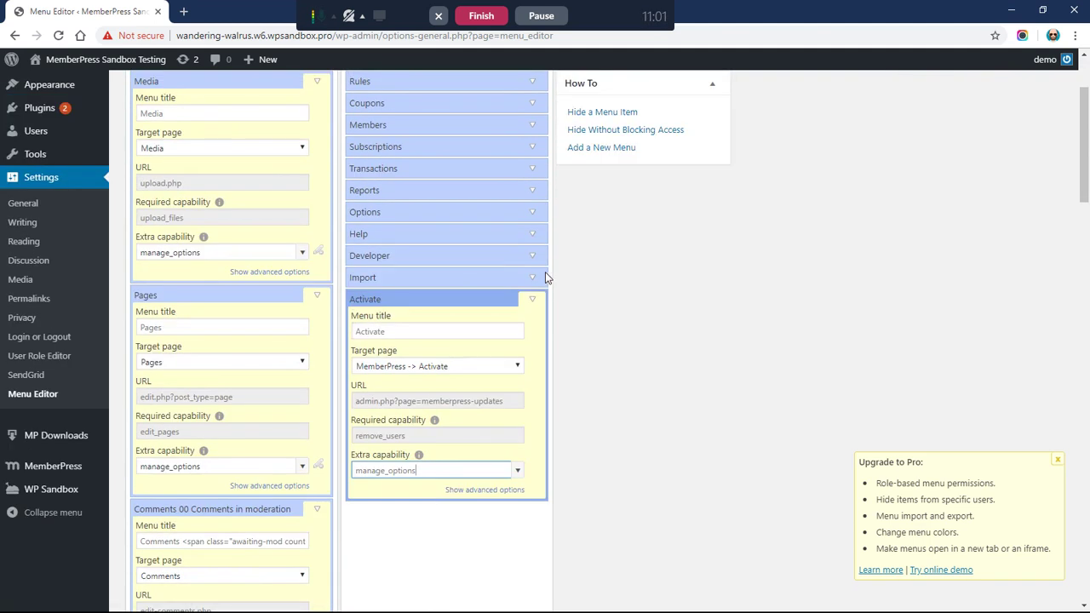
{"action": "left_click", "coordinate": [542, 275]}
{"action": "key", "text": "ctrl+v"}
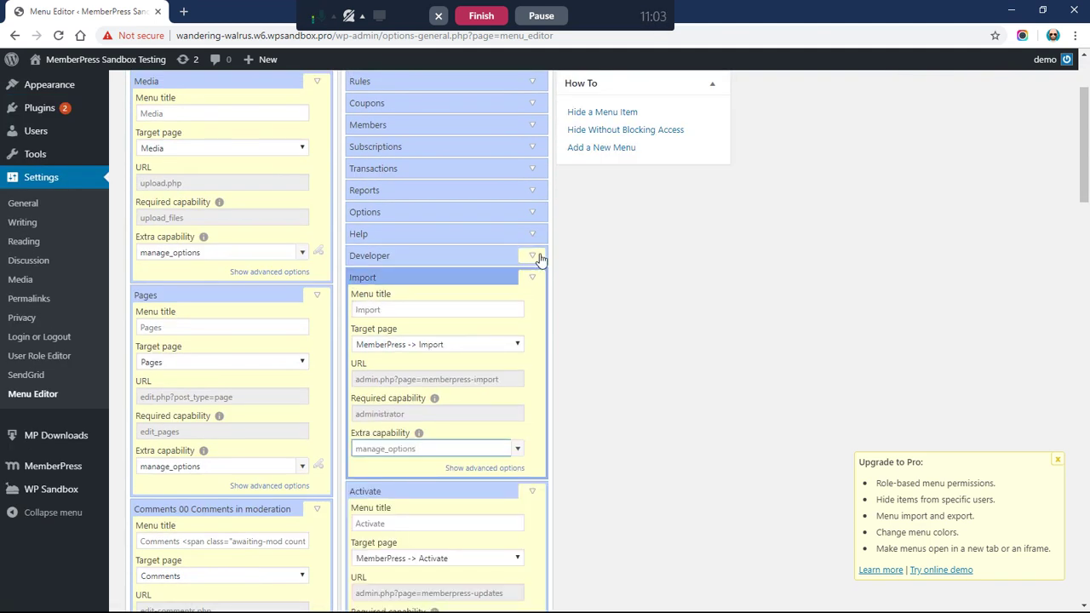
{"action": "left_click", "coordinate": [533, 256]}
{"action": "left_click", "coordinate": [426, 426]}
{"action": "key", "text": "ctrl+v"}
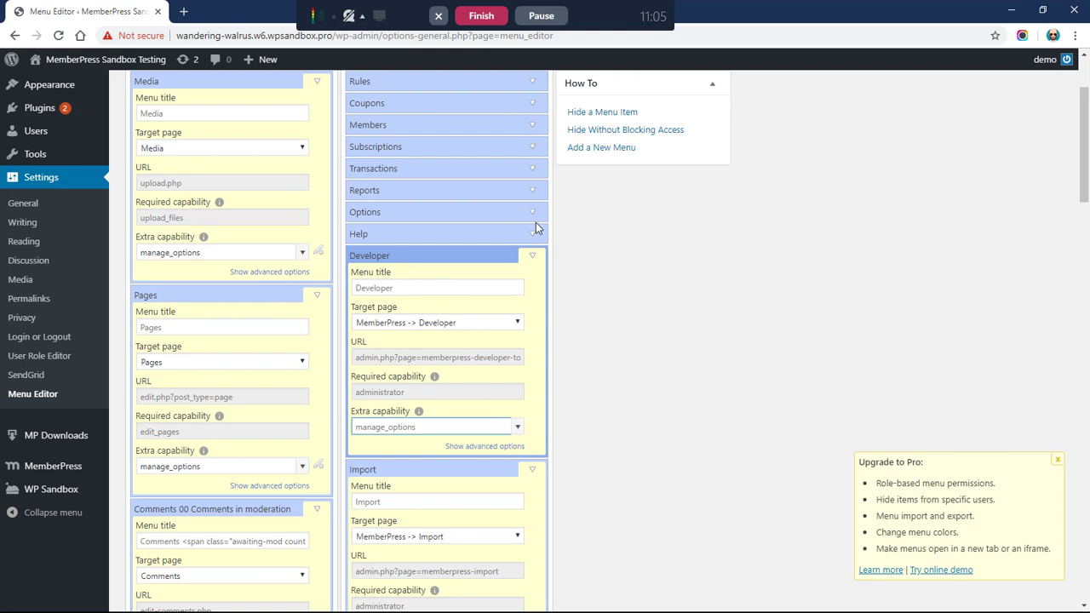
Give Help and Options manage_options, leaving Reports unchanged.
{"action": "left_click", "coordinate": [540, 233]}
{"action": "left_click", "coordinate": [430, 403]}
{"action": "key", "text": "ctrl+v"}
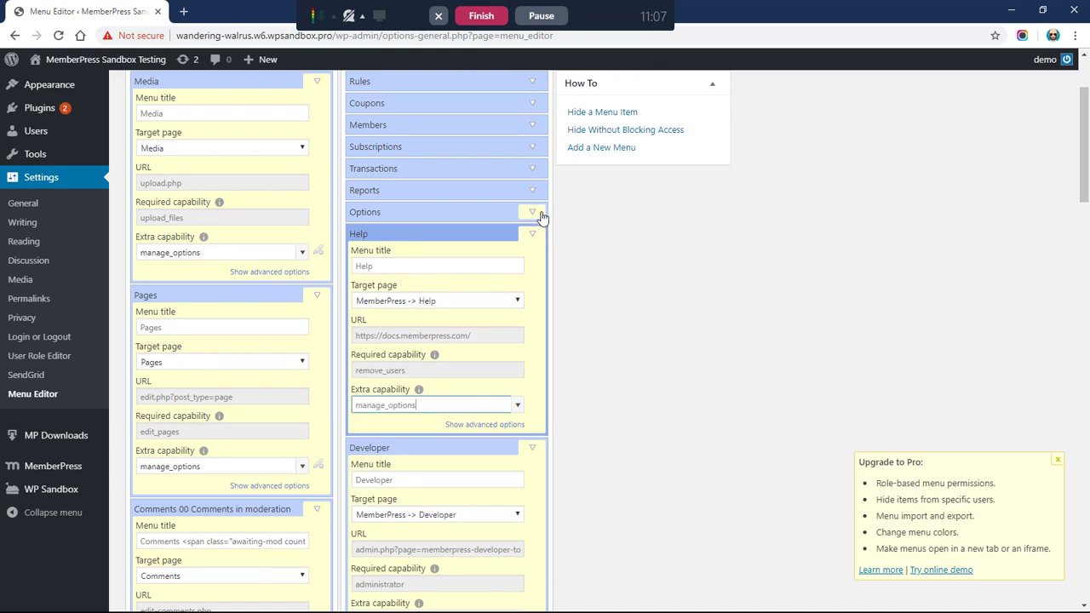
{"action": "left_click", "coordinate": [538, 213]}
{"action": "left_click", "coordinate": [430, 382]}
{"action": "key", "text": "ctrl+v"}
{"action": "scroll", "coordinate": [417, 375], "scroll_direction": "up", "scroll_amount": 2}
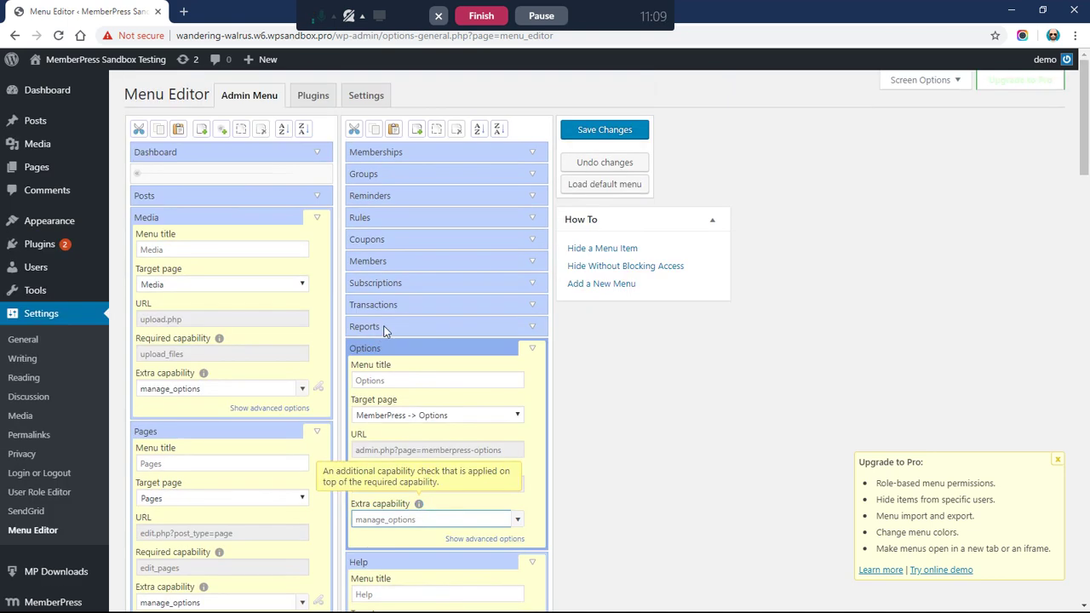
{"action": "left_click", "coordinate": [528, 332]}
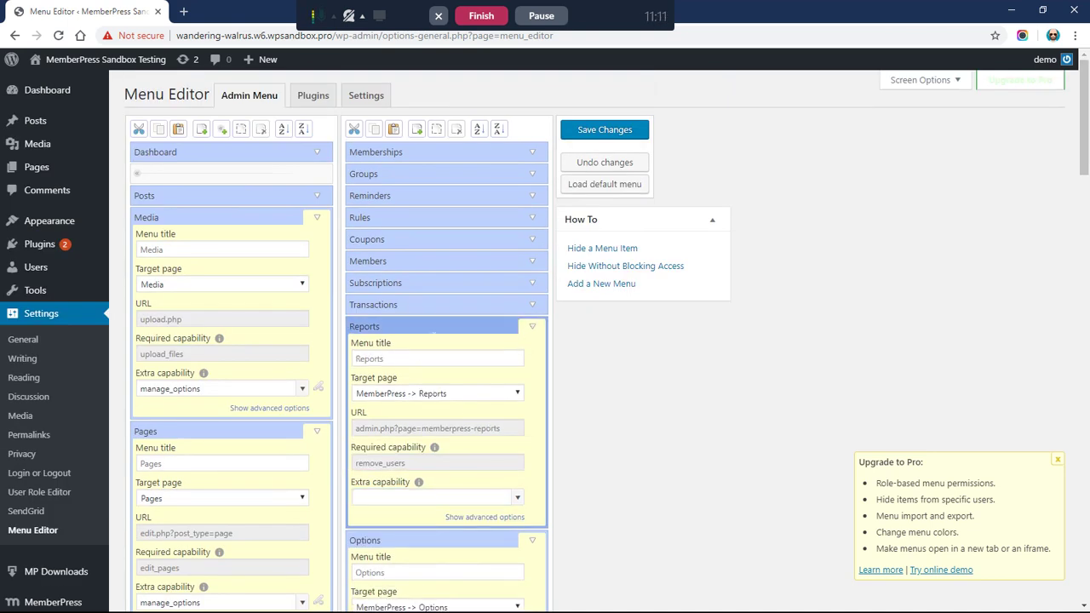
{"action": "left_click", "coordinate": [533, 332]}
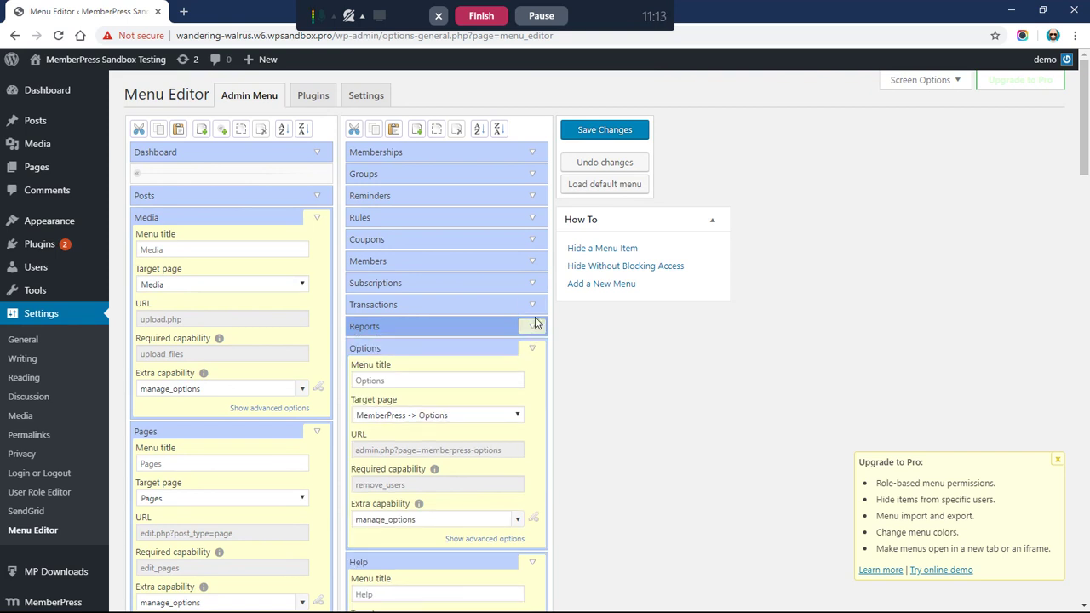
Give Subscriptions and Rules manage_options, leaving Transactions unchanged.
{"action": "left_click", "coordinate": [533, 306]}
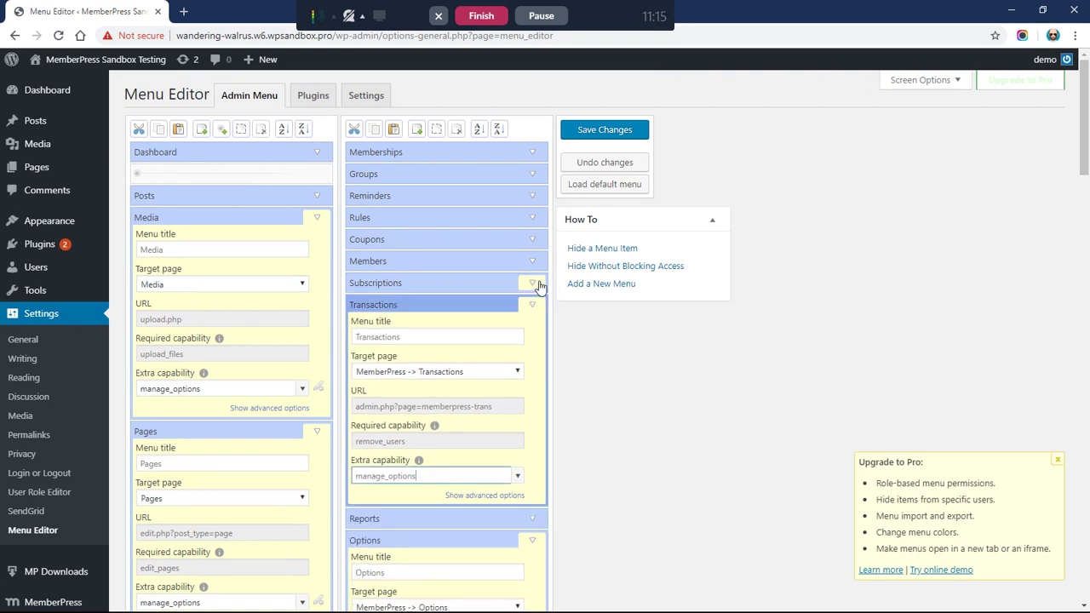
{"action": "left_click", "coordinate": [533, 283]}
{"action": "left_click", "coordinate": [404, 454]}
{"action": "key", "text": "ctrl+v"}
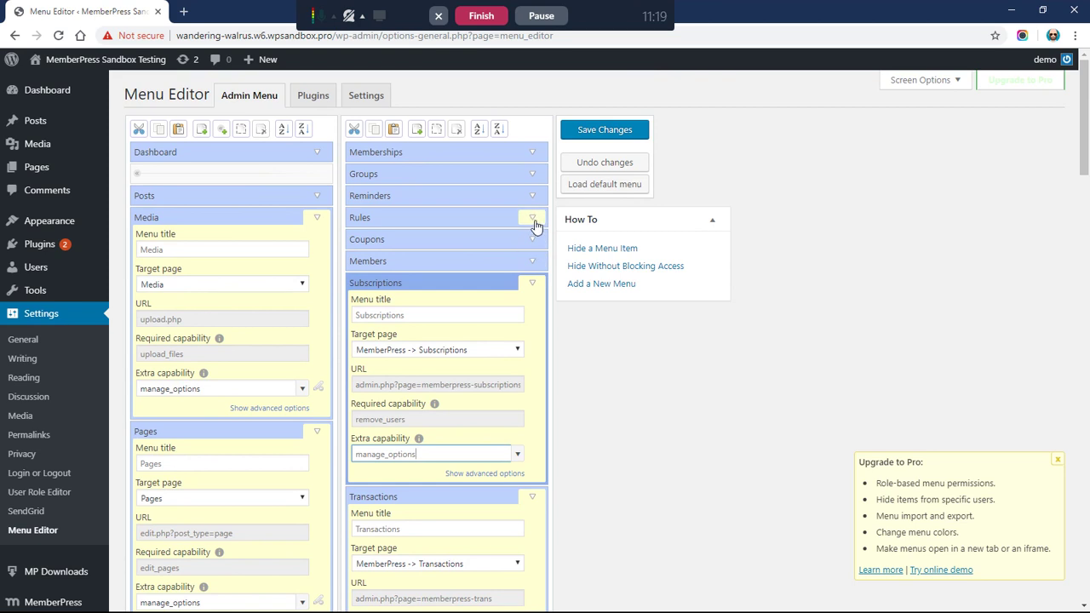
{"action": "left_click", "coordinate": [533, 217]}
{"action": "left_click", "coordinate": [400, 388]}
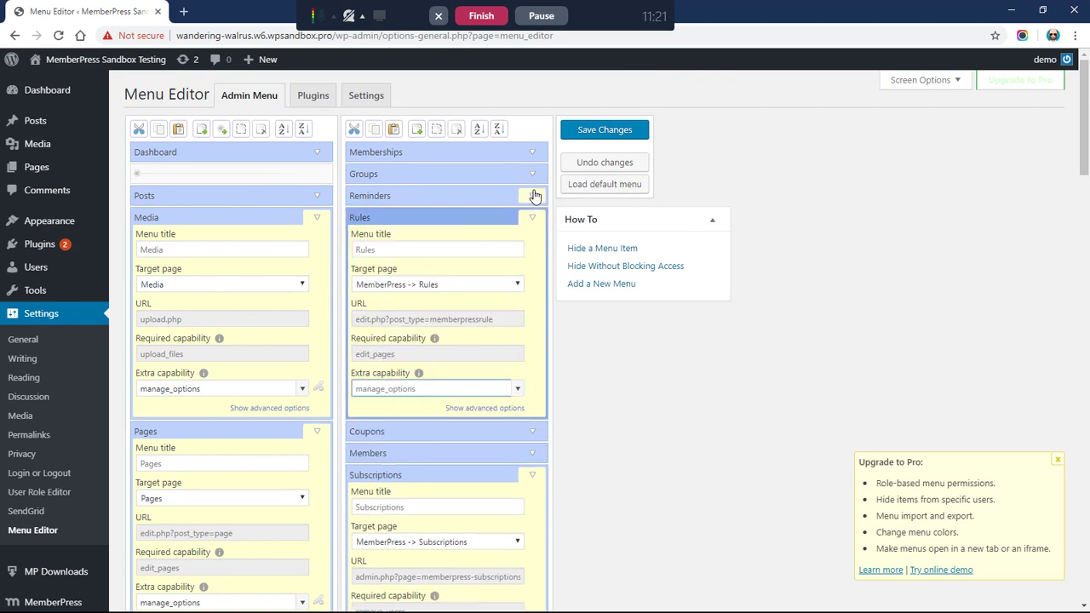
Give Reminders, Groups and Memberships manage_options as extra capability.
{"action": "left_click", "coordinate": [533, 196]}
{"action": "left_click", "coordinate": [400, 366]}
{"action": "key", "text": "ctrl+v"}
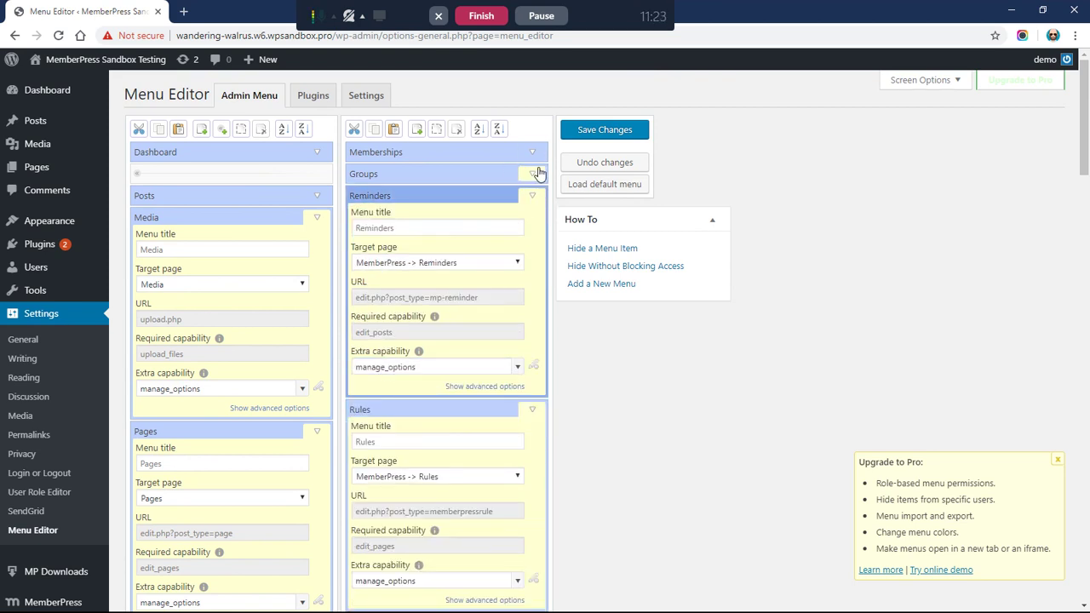
{"action": "left_click", "coordinate": [533, 174]}
{"action": "left_click", "coordinate": [434, 345]}
{"action": "key", "text": "ctrl+v"}
{"action": "left_click", "coordinate": [533, 152]}
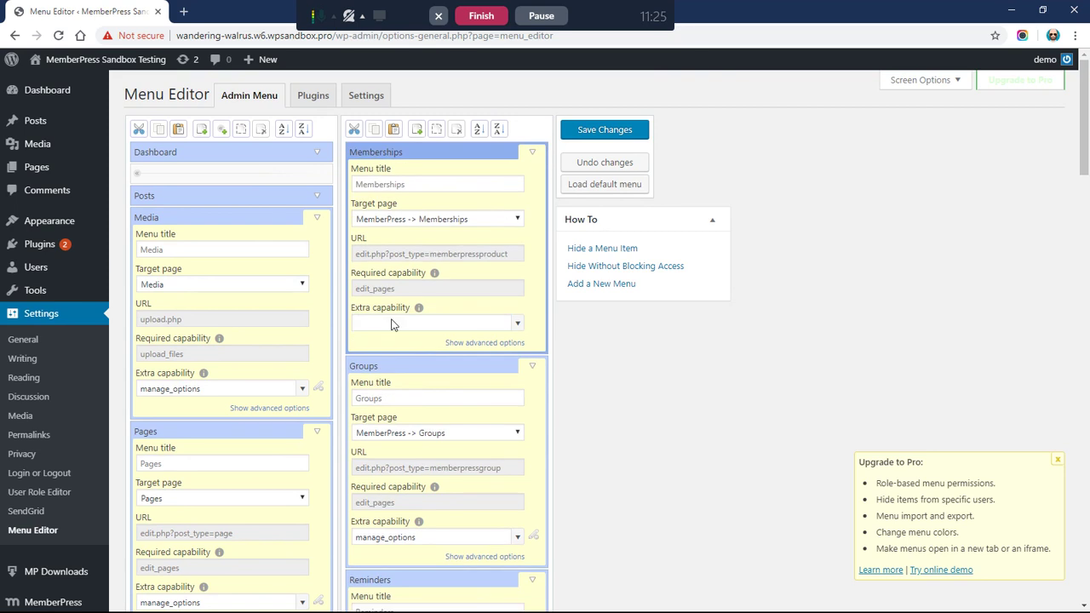
{"action": "left_click", "coordinate": [395, 323]}
{"action": "key", "text": "ctrl+v"}
Save the admin menu changes, then open the All Users list showing the five accounts.
{"action": "left_click", "coordinate": [590, 136]}
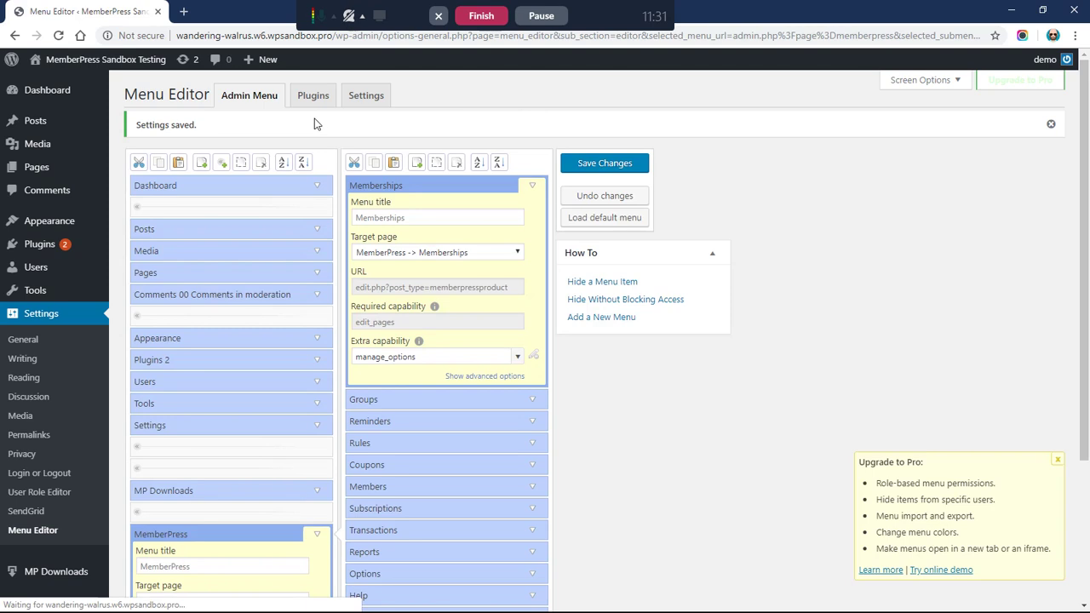
{"action": "scroll", "coordinate": [82, 401], "scroll_direction": "down", "scroll_amount": 1}
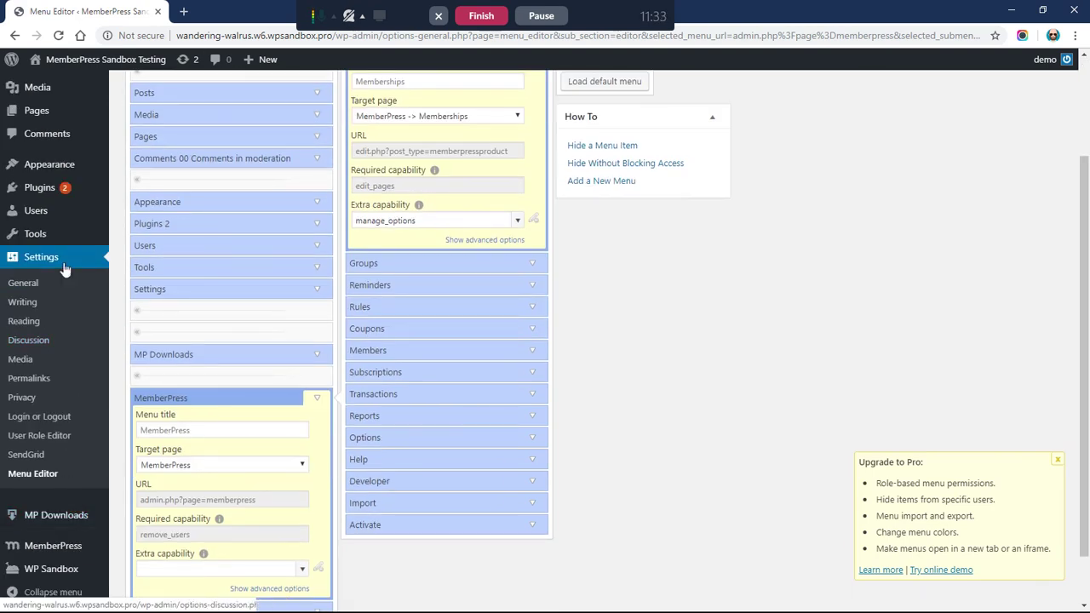
{"action": "left_click", "coordinate": [36, 210]}
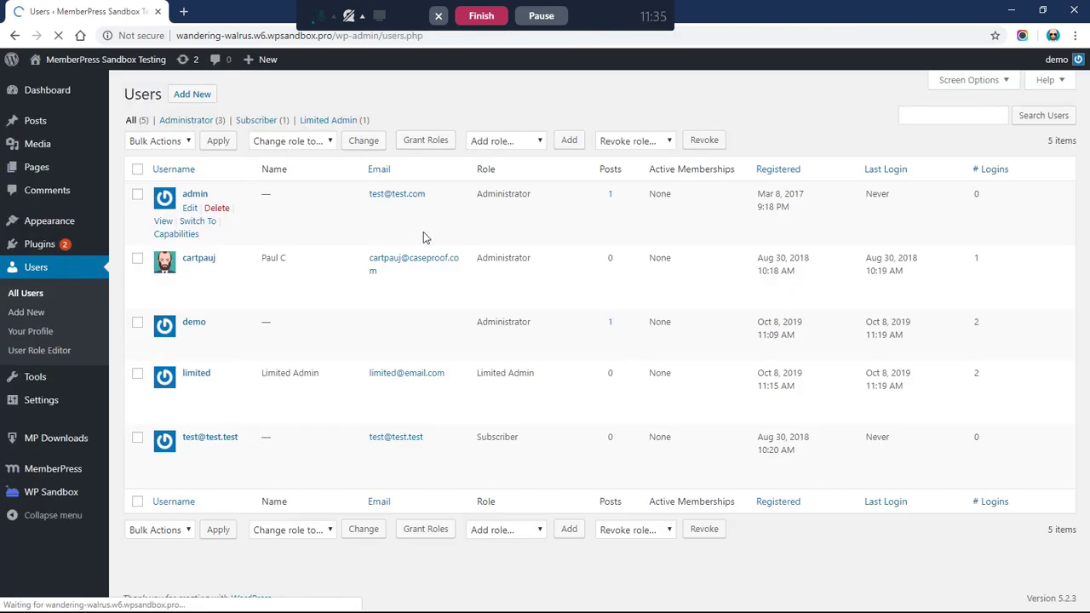
{"action": "mouse_move", "coordinate": [214, 384]}
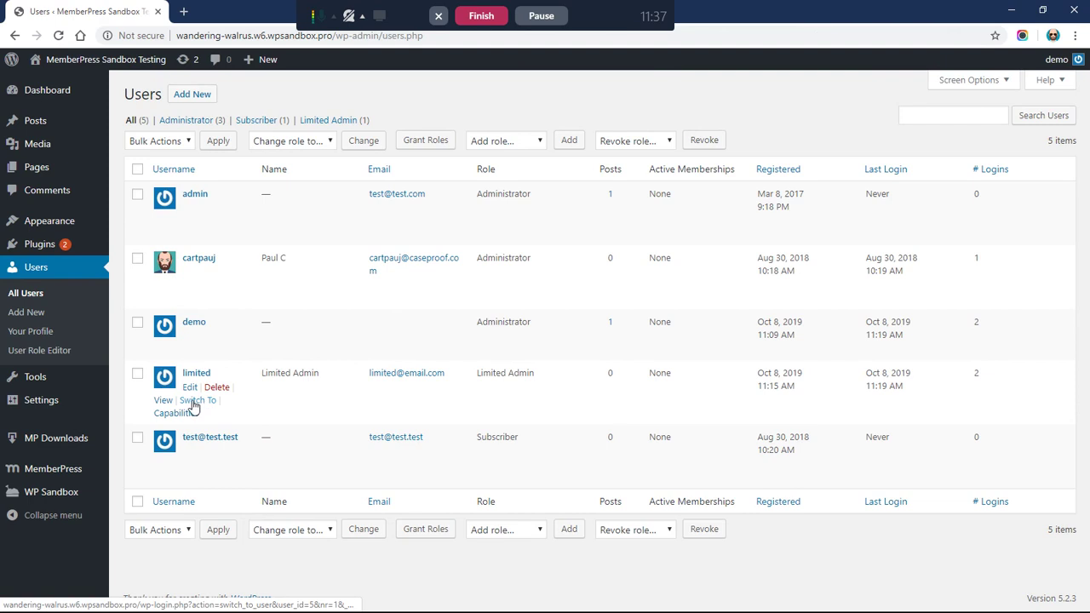
In a new Plugins tab, confirm the User Switching plugin is listed, then return to Users.
{"action": "left_click", "coordinate": [43, 247], "text": "ctrl"}
{"action": "left_click", "coordinate": [244, 6]}
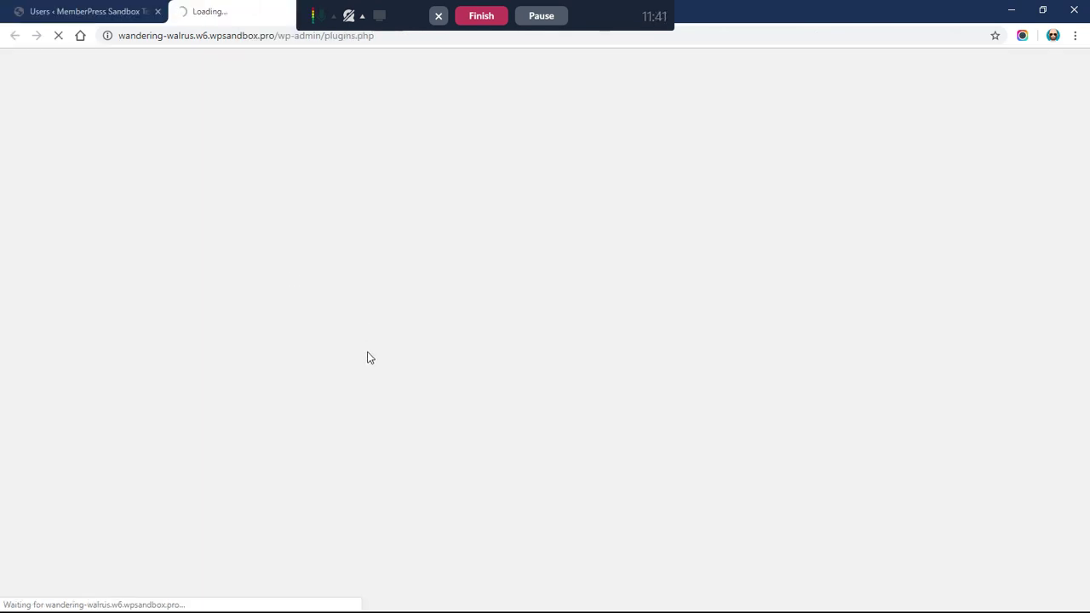
{"action": "scroll", "coordinate": [329, 372], "scroll_direction": "down", "scroll_amount": 10}
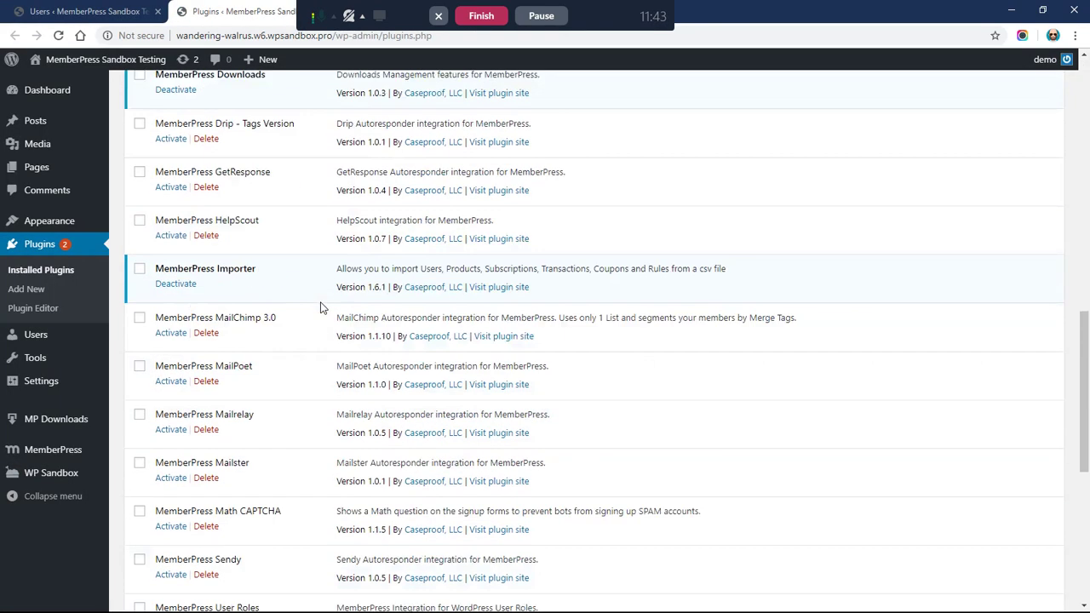
{"action": "scroll", "coordinate": [321, 308], "scroll_direction": "down", "scroll_amount": 5}
{"action": "double_click", "coordinate": [202, 464]}
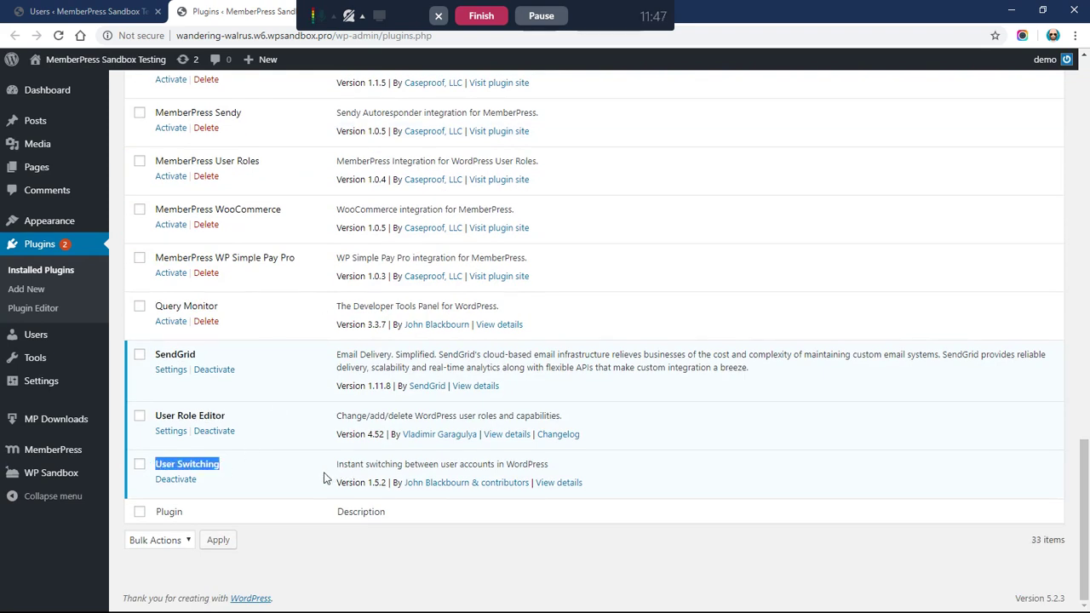
{"action": "left_click_drag", "start_coordinate": [336, 464], "coordinate": [548, 465]}
{"action": "left_click", "coordinate": [473, 465]}
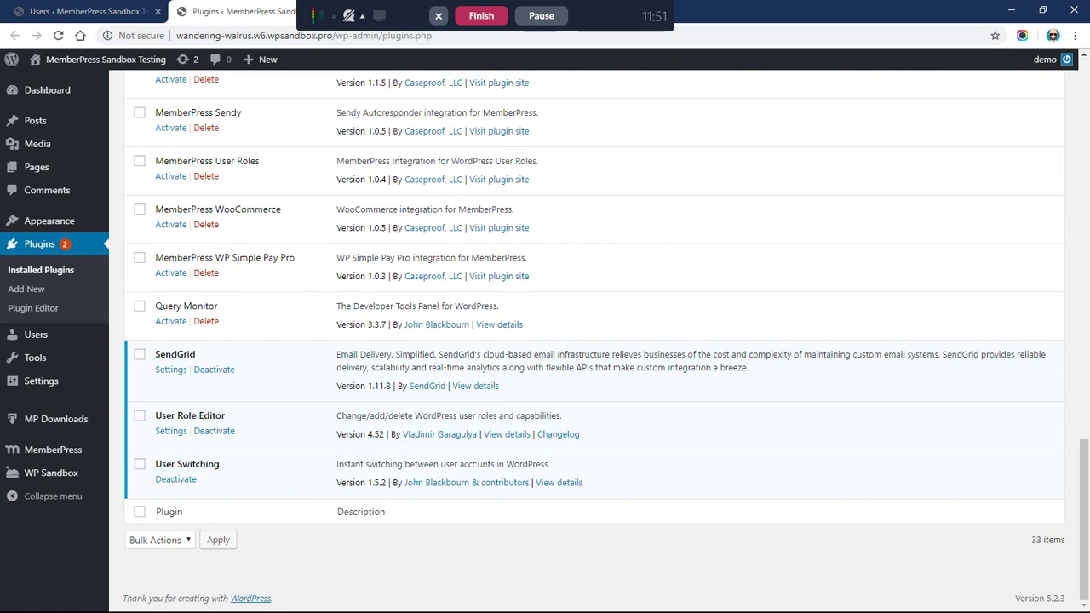
{"action": "left_click", "coordinate": [115, 9]}
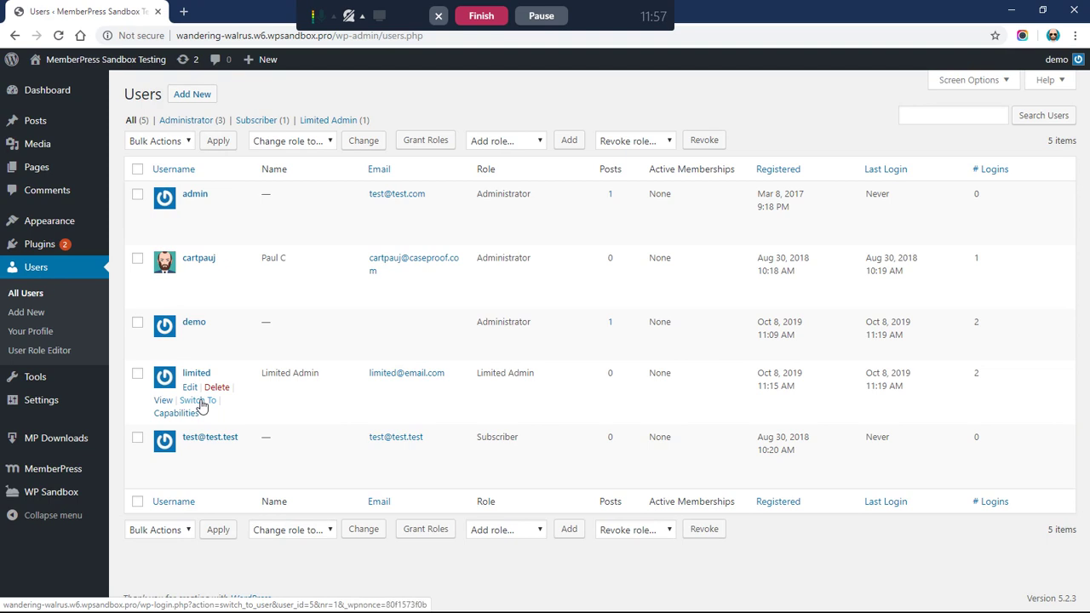
Switch to Limited Admin, open its dashboard, and check the MemberPress submenu: Coupons, Members, Reports.
{"action": "left_click", "coordinate": [201, 404]}
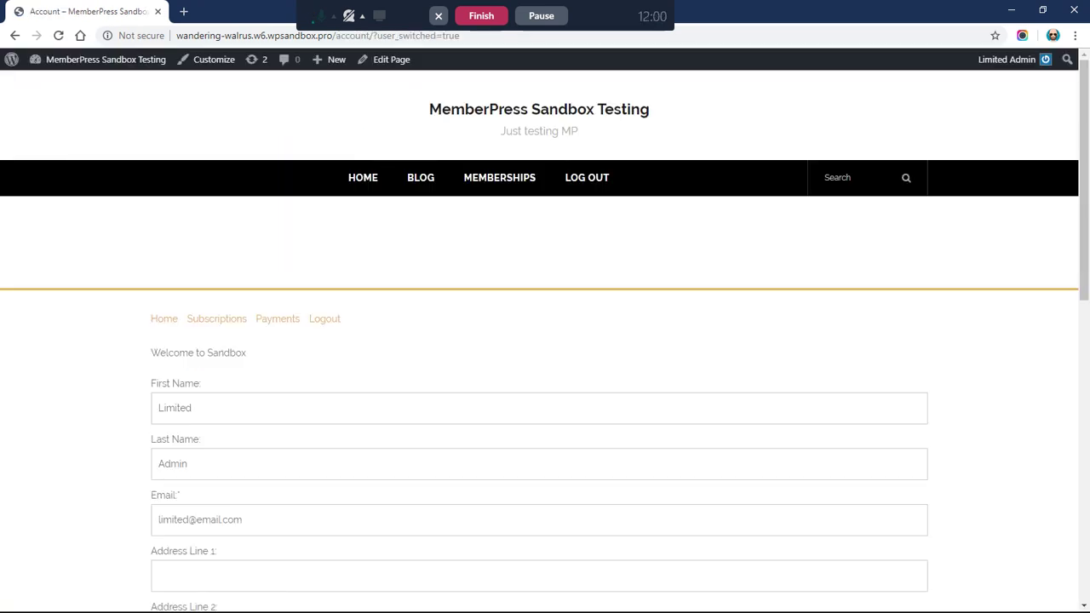
{"action": "mouse_move", "coordinate": [73, 98]}
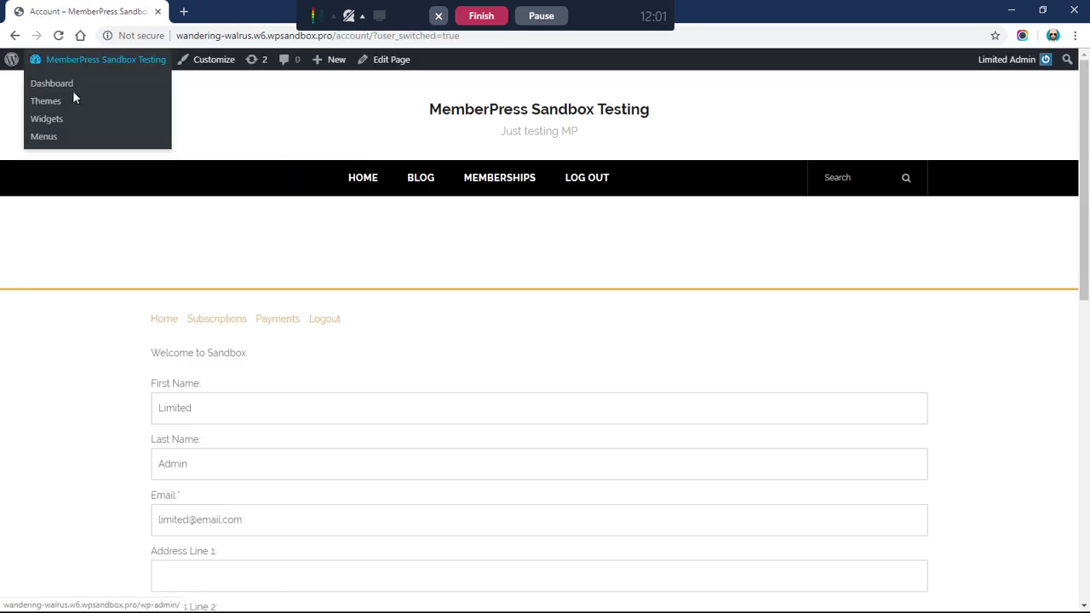
{"action": "left_click", "coordinate": [52, 83]}
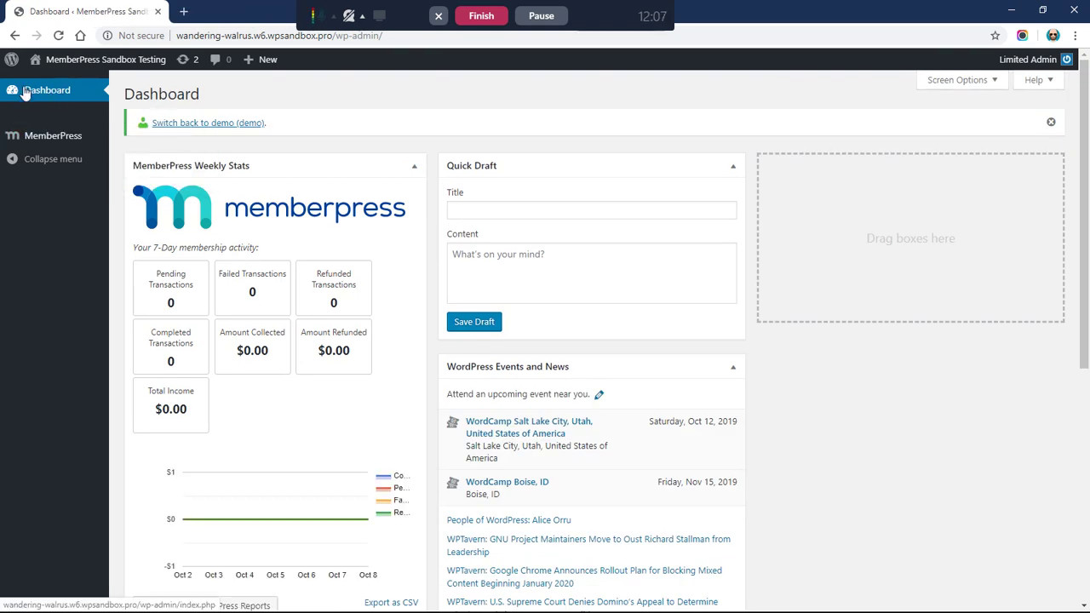
{"action": "mouse_move", "coordinate": [43, 146]}
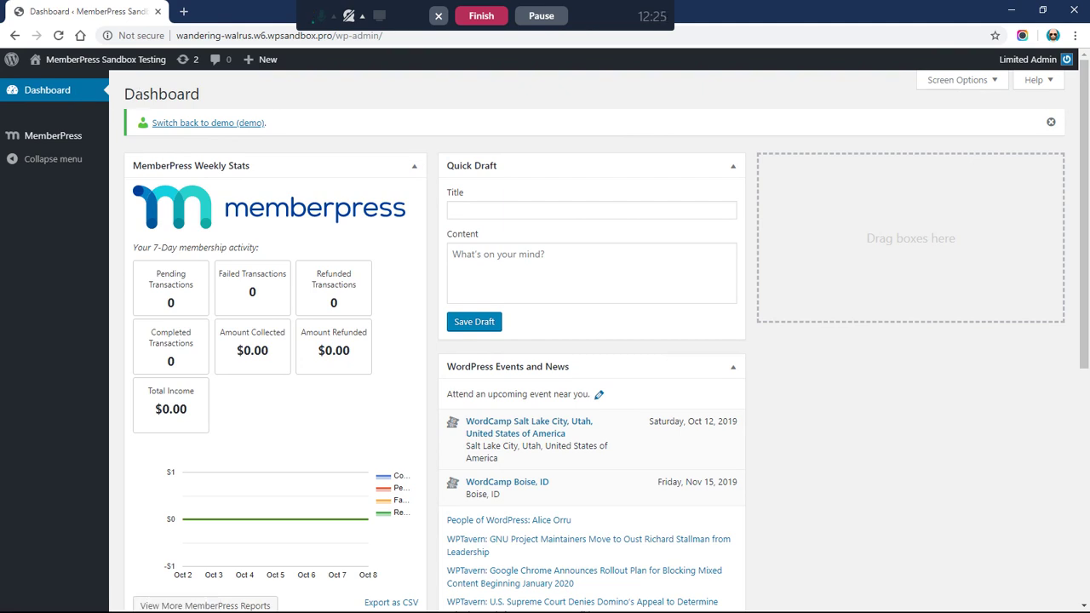
{"action": "mouse_move", "coordinate": [43, 141]}
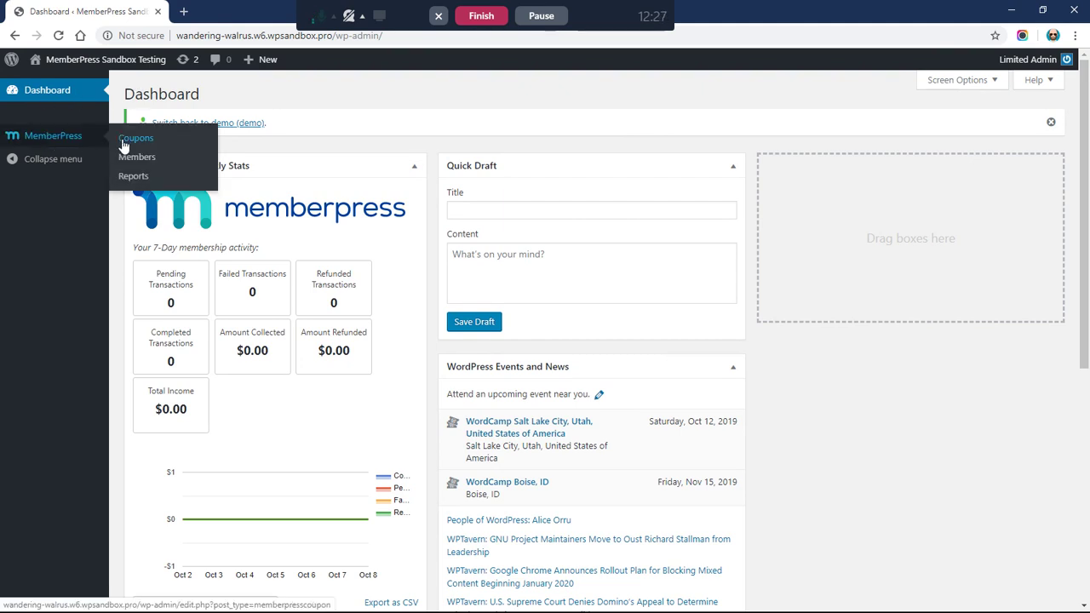